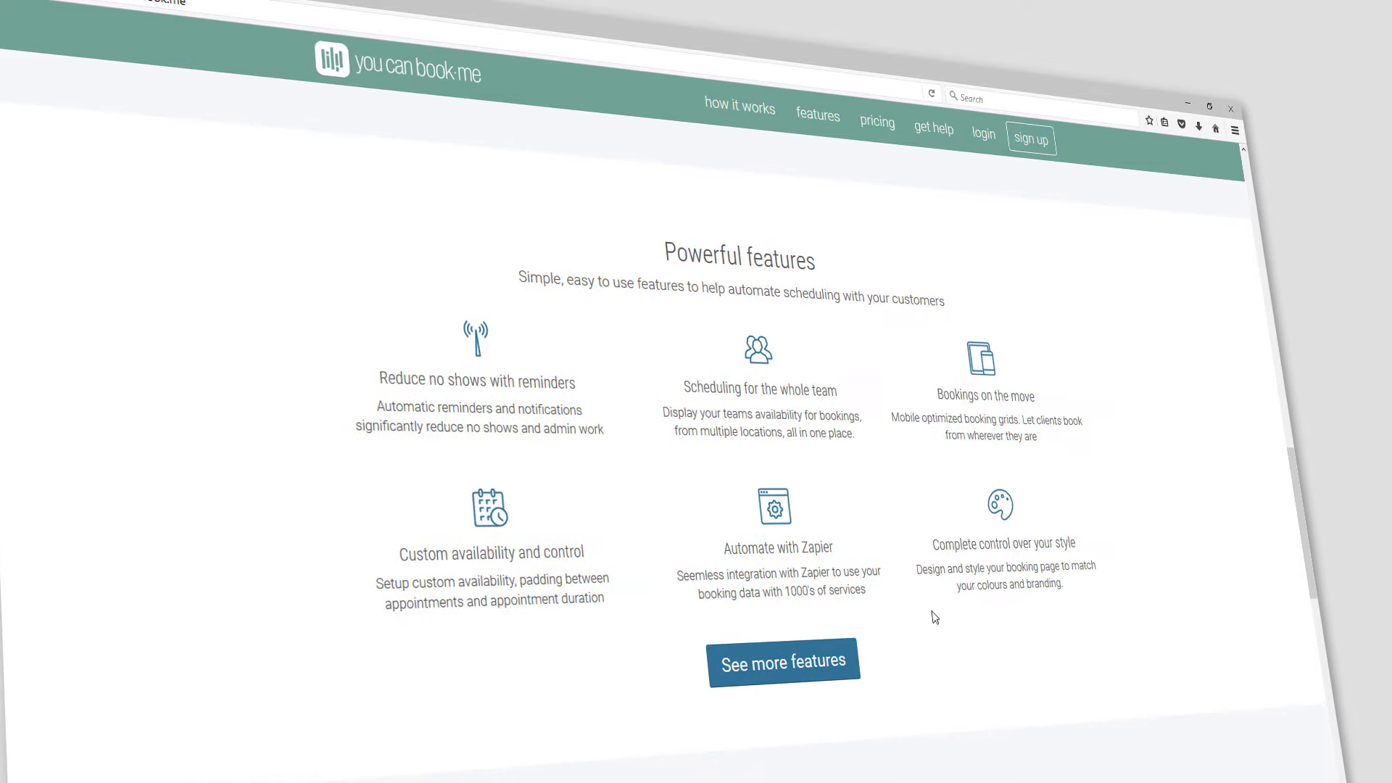
Step: Open the YouCanBook.me 'See more features' page and scroll through its scheduling and availability features
left_click(828, 653)
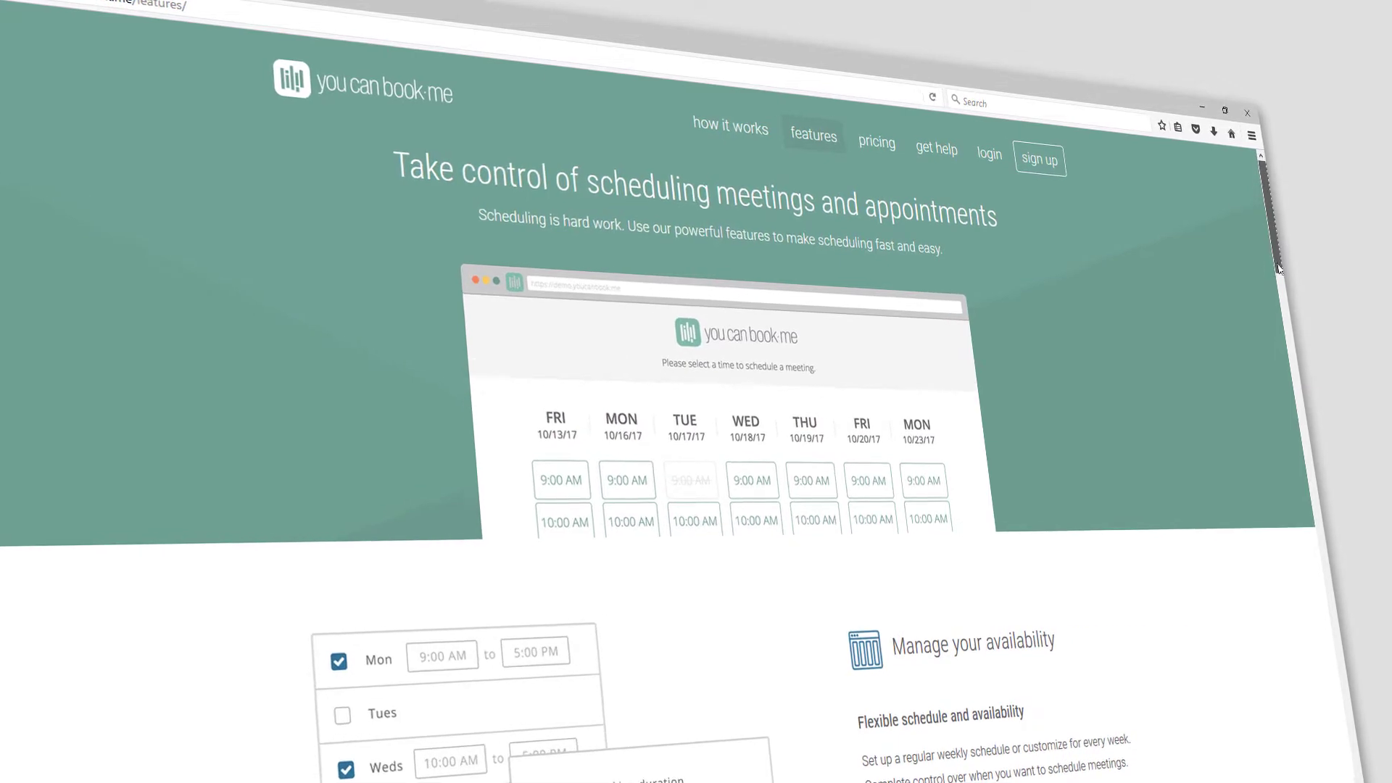
left_click_drag(1277, 277, 1323, 456)
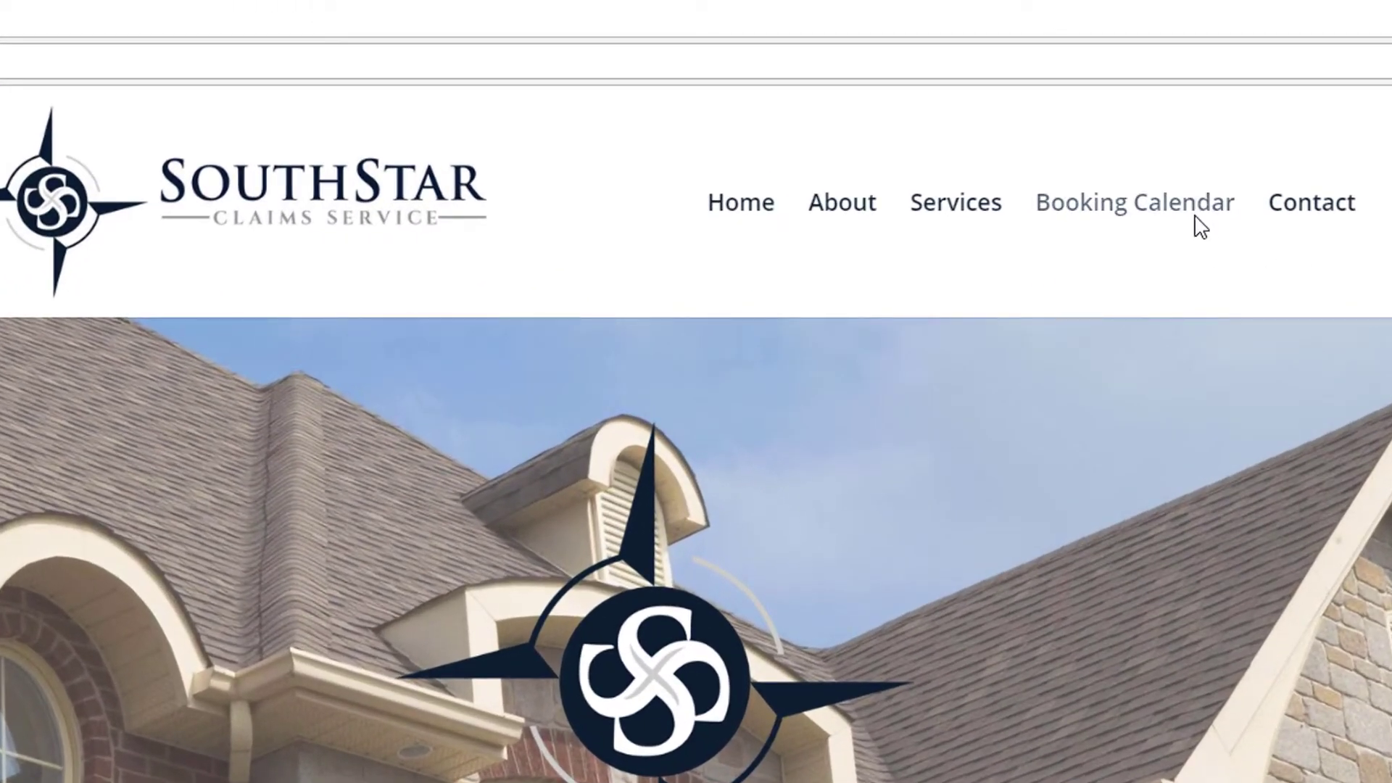
Step: Go to the SouthStar site's Booking Calendar page and view its embedded weekly time grid
left_click(1196, 215)
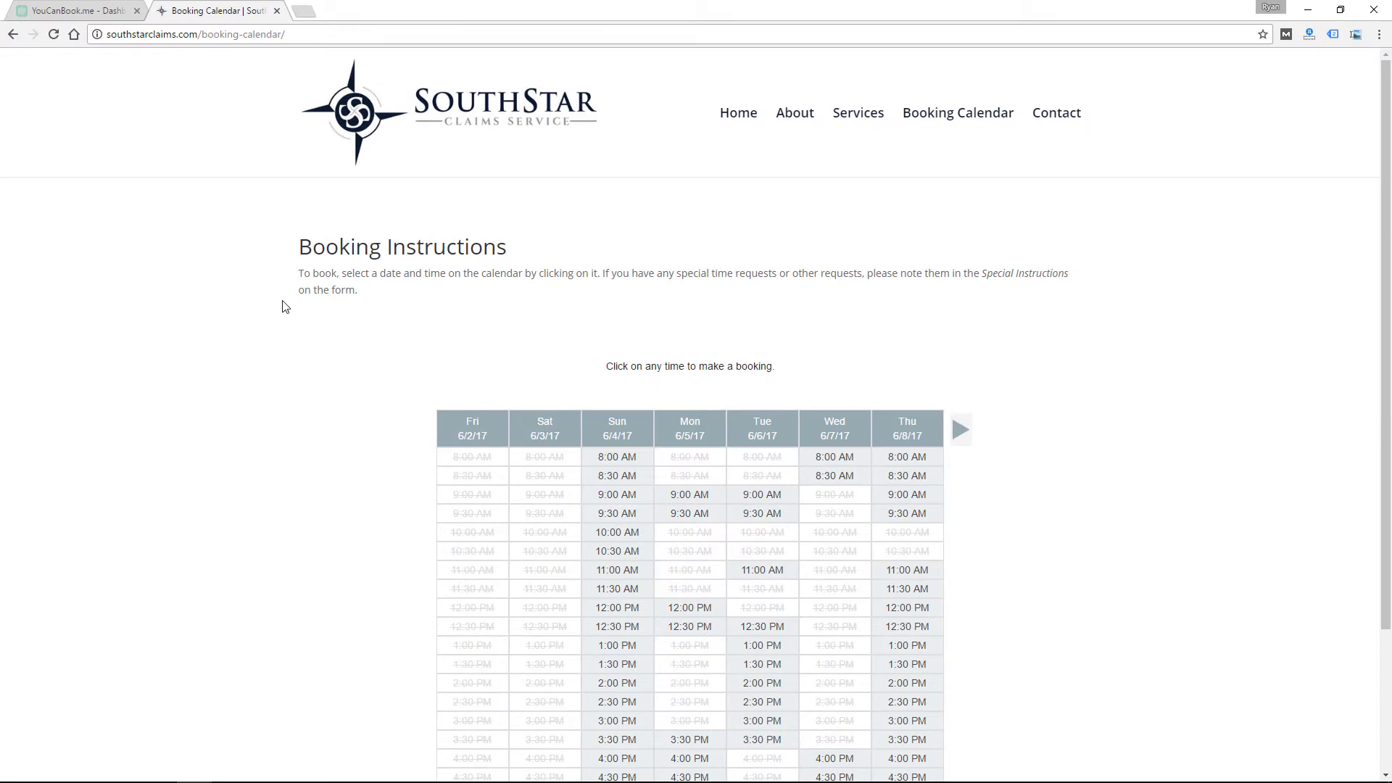
scroll(628, 507, "down", 2)
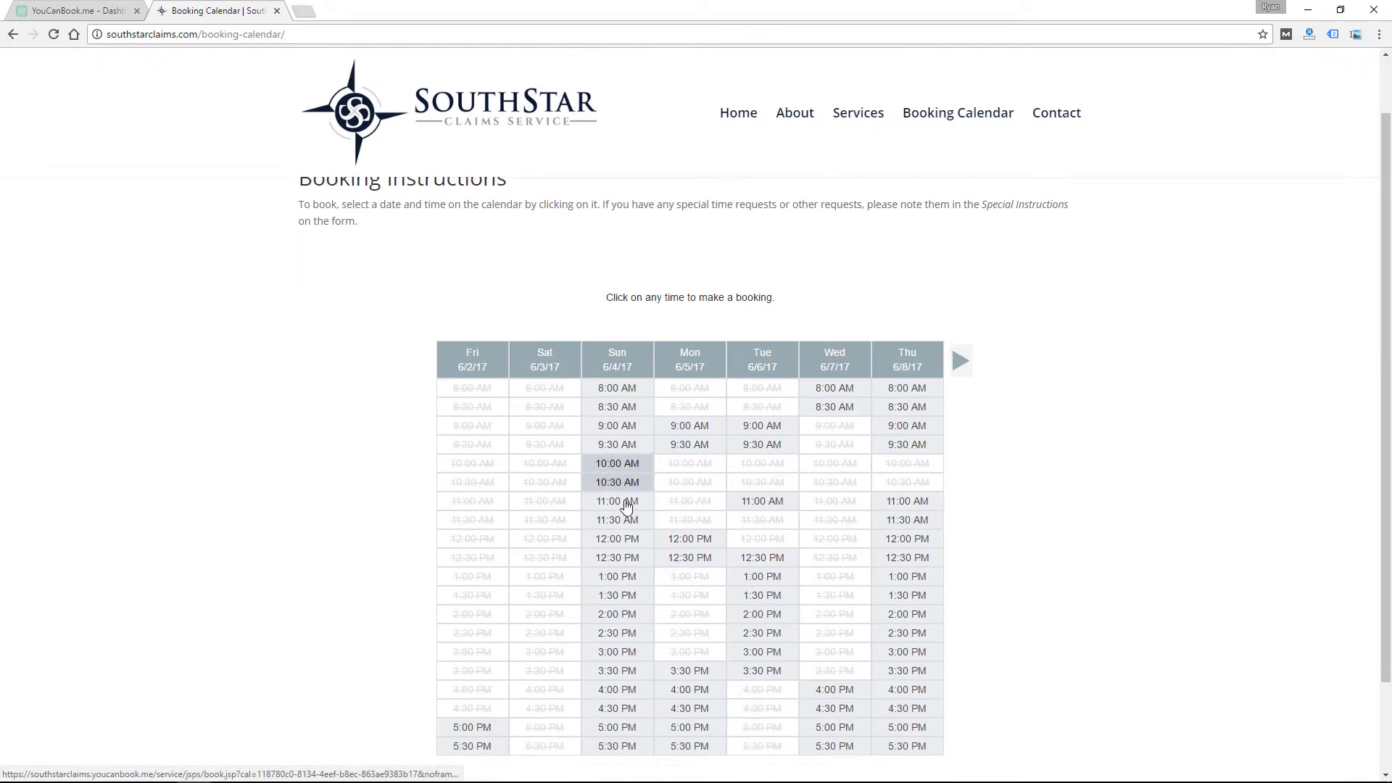
scroll(609, 406, "up", 2)
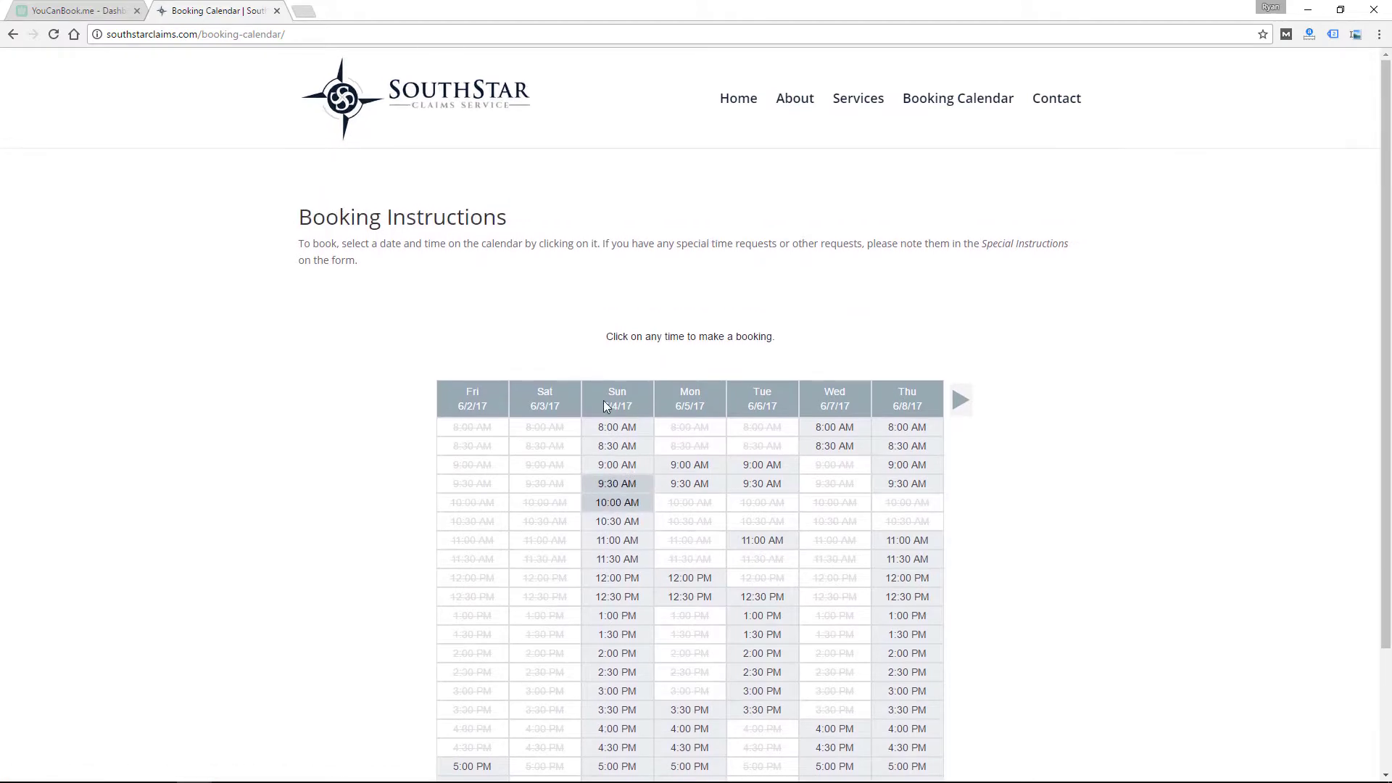
Step: Back on the YouCanBook.me dashboard, create a test booking profile, then delete it
left_click(80, 11)
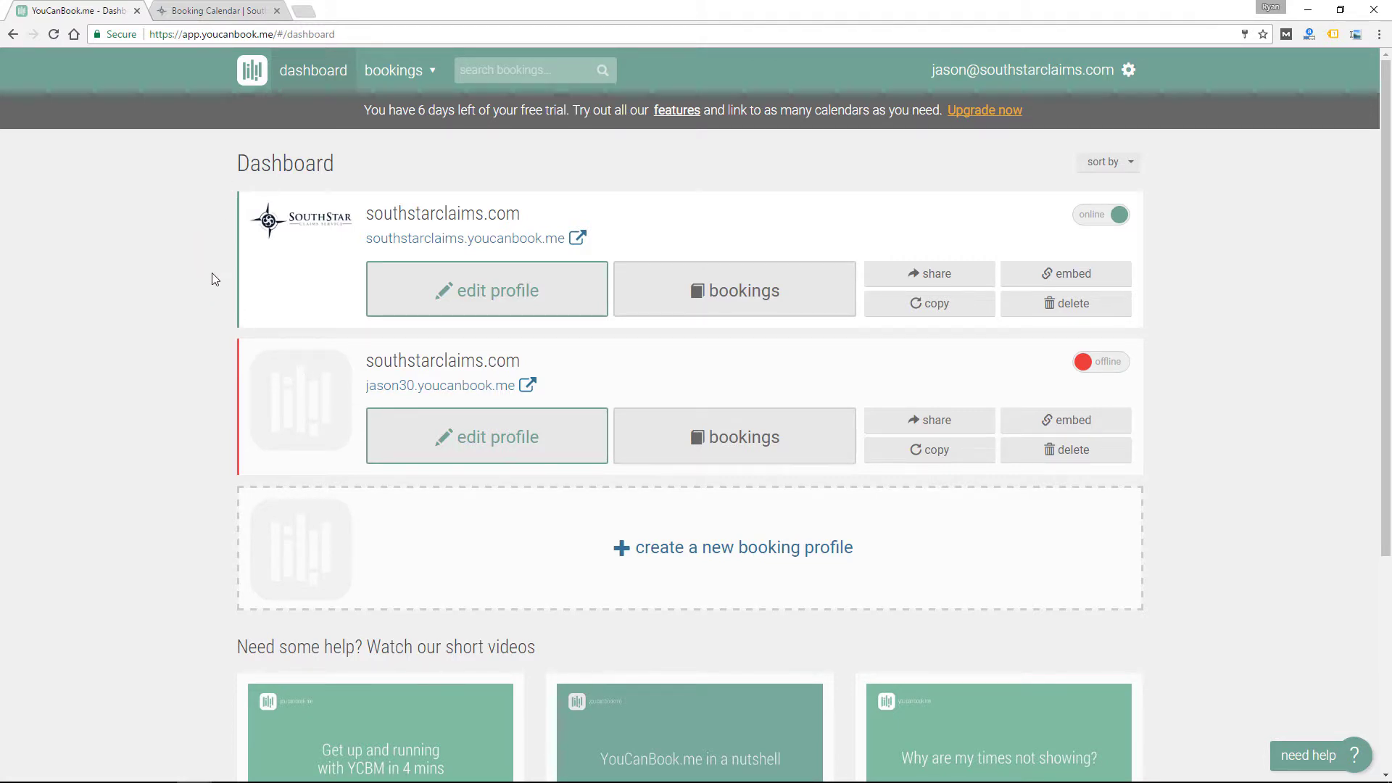
scroll(209, 290, "down", 2)
scroll(214, 362, "up", 2)
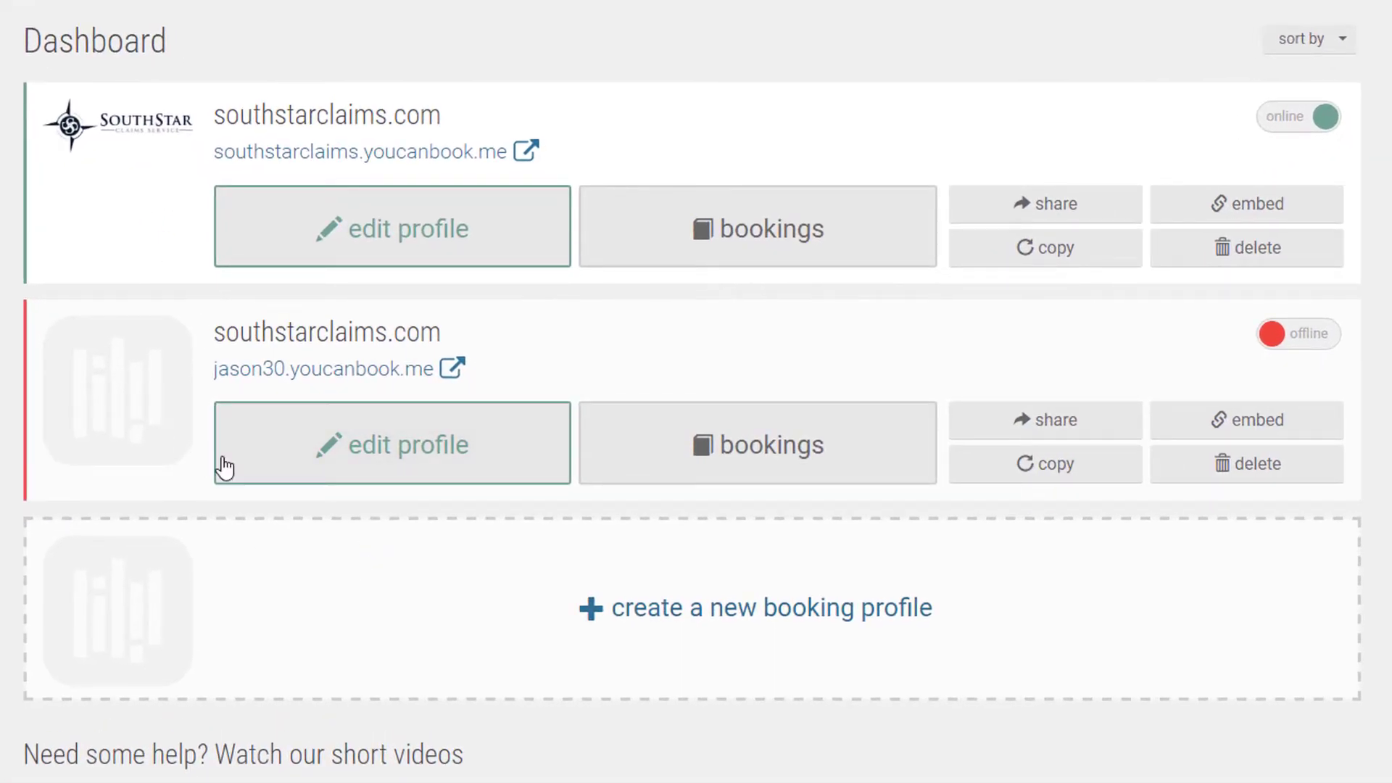
left_click(759, 615)
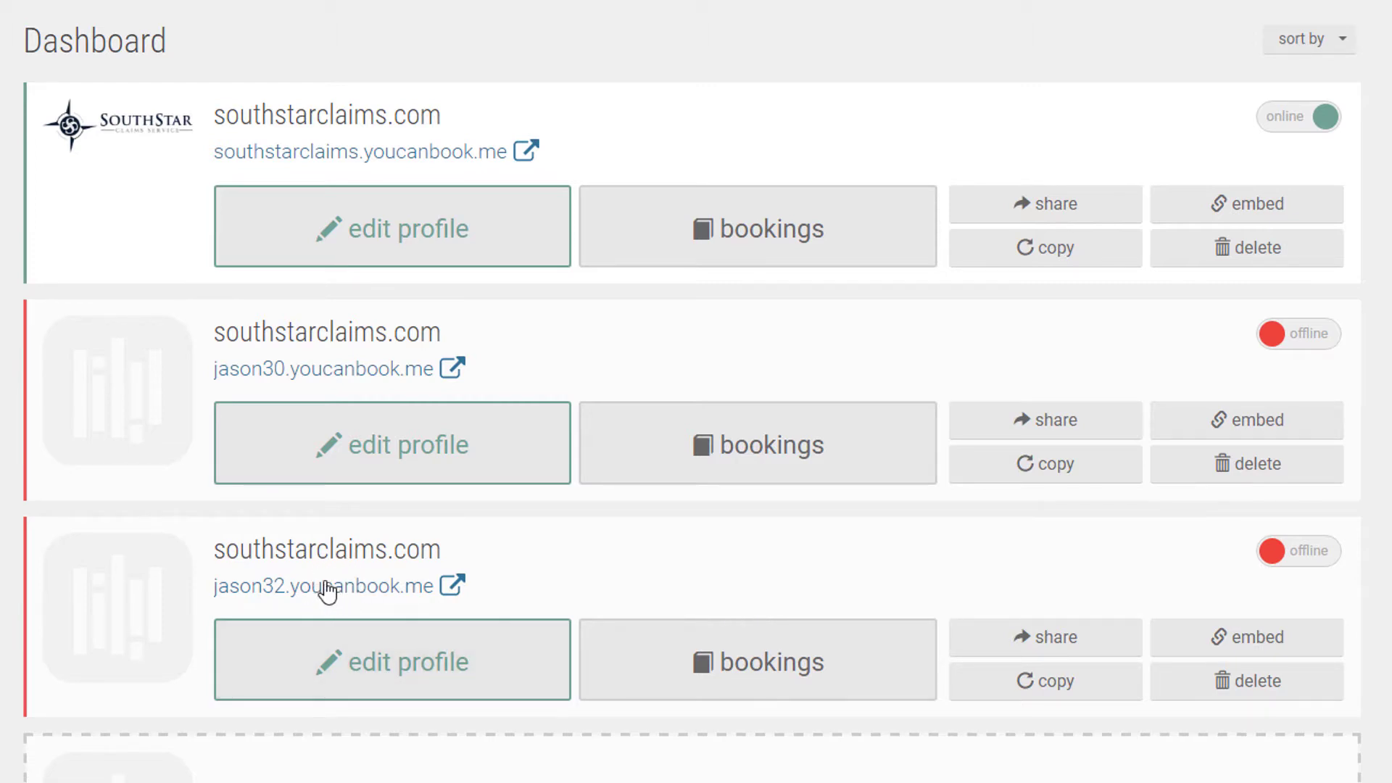
left_click(1192, 682)
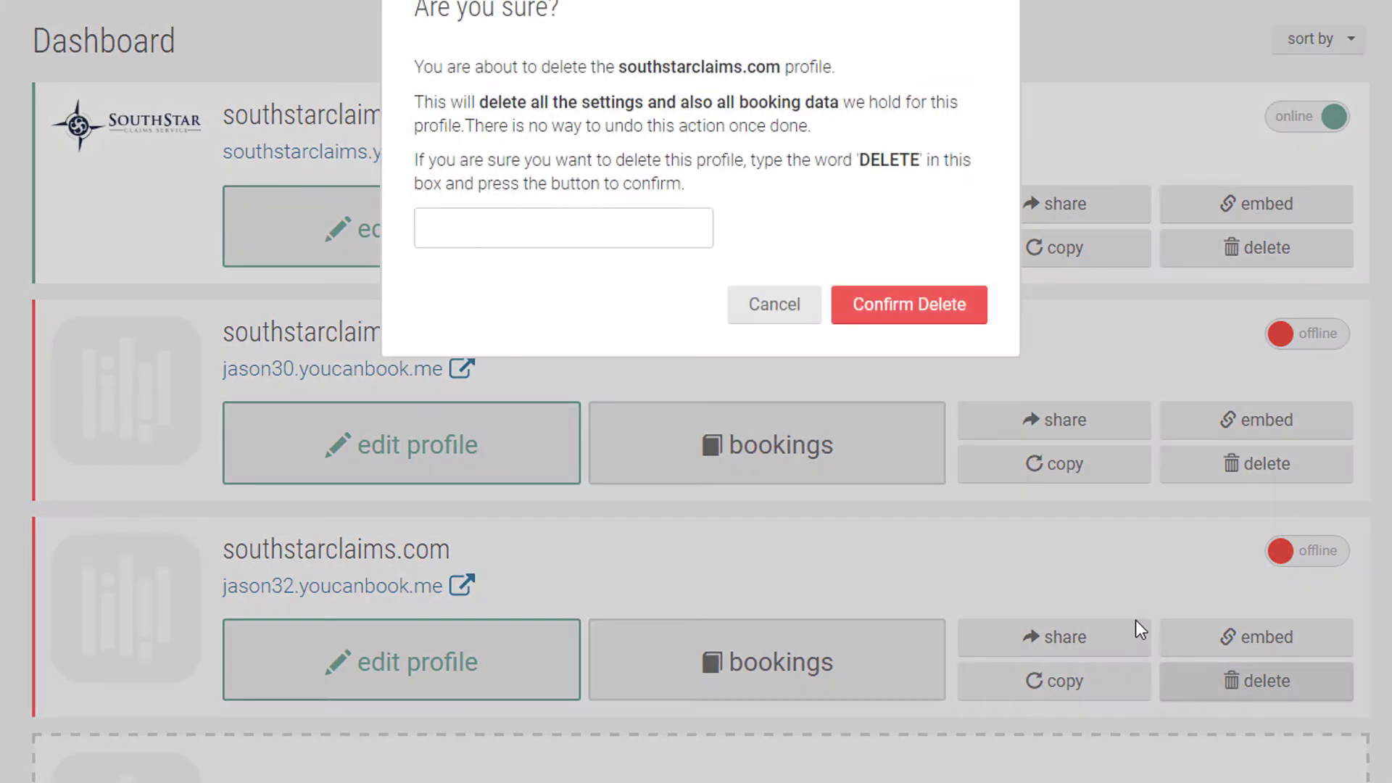
left_click(870, 312)
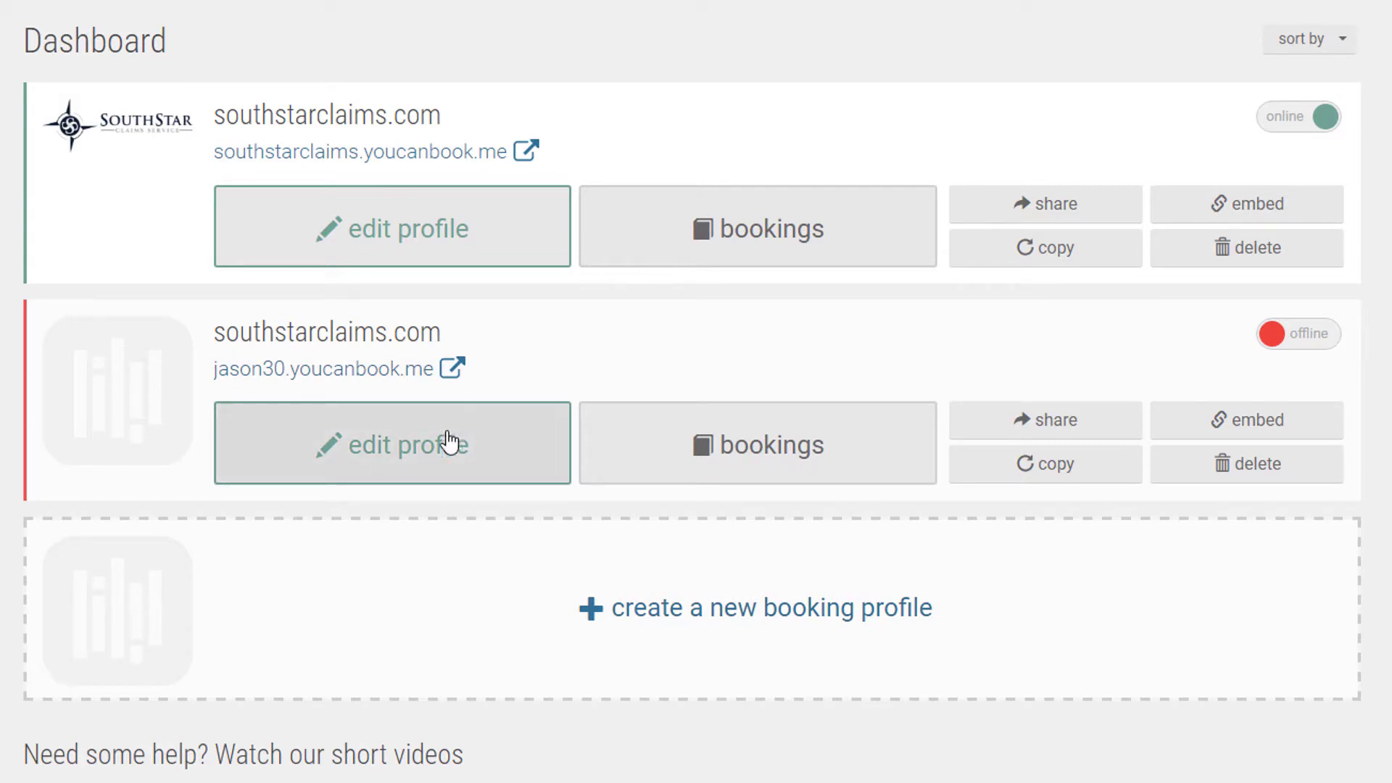
Step: Edit the offline southstarclaims.com profile to see its linked calendar, booking link and title
left_click(496, 451)
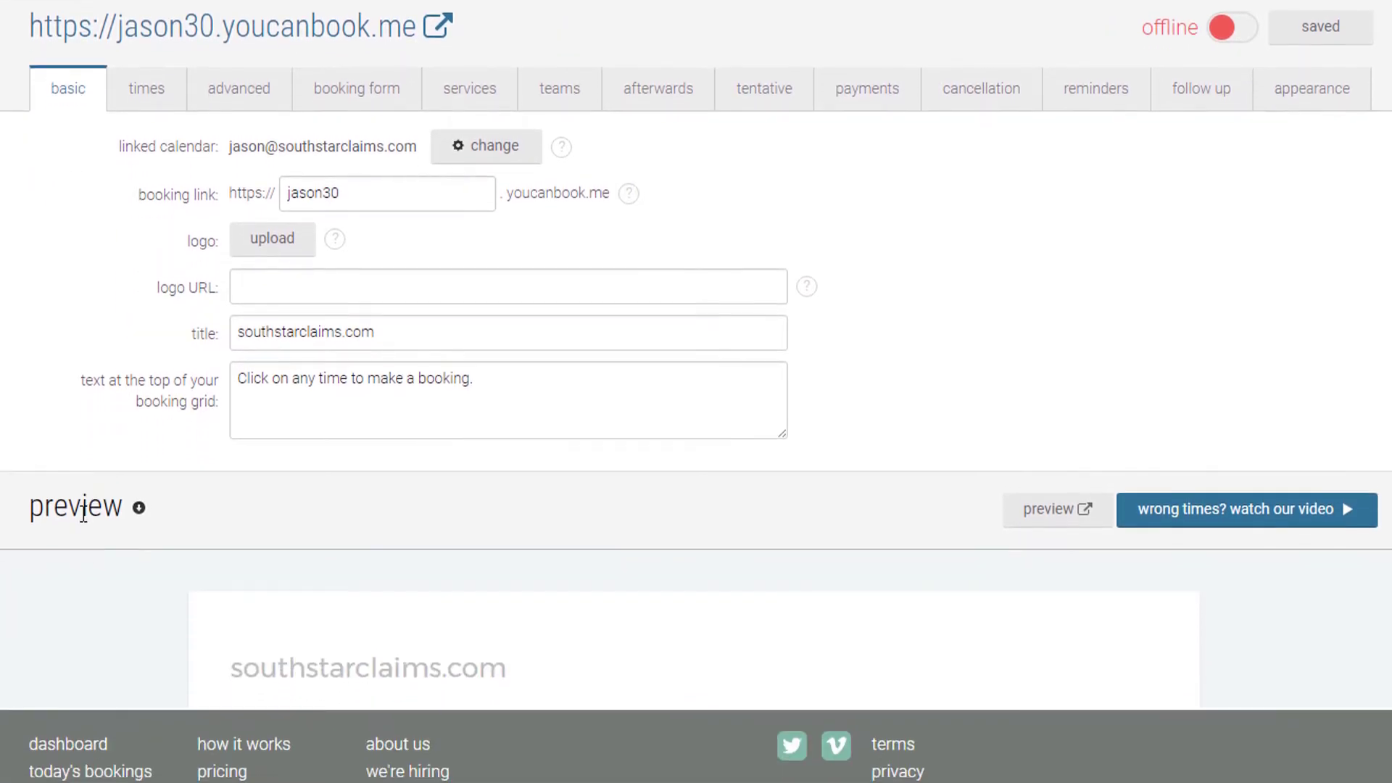
scroll(76, 519, "up", 1)
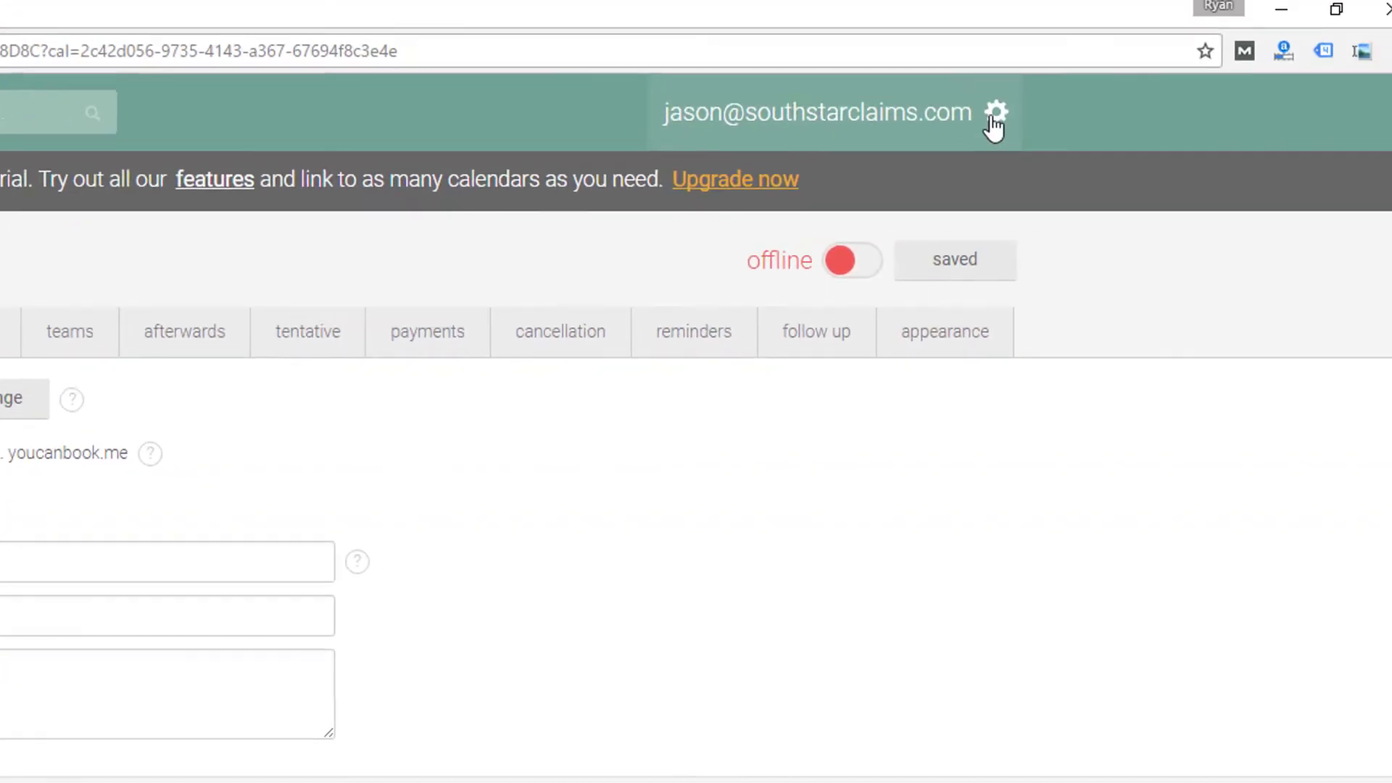
Step: Use the gear icon beside the account name to reach Integrations with the linked Google calendar
left_click(994, 116)
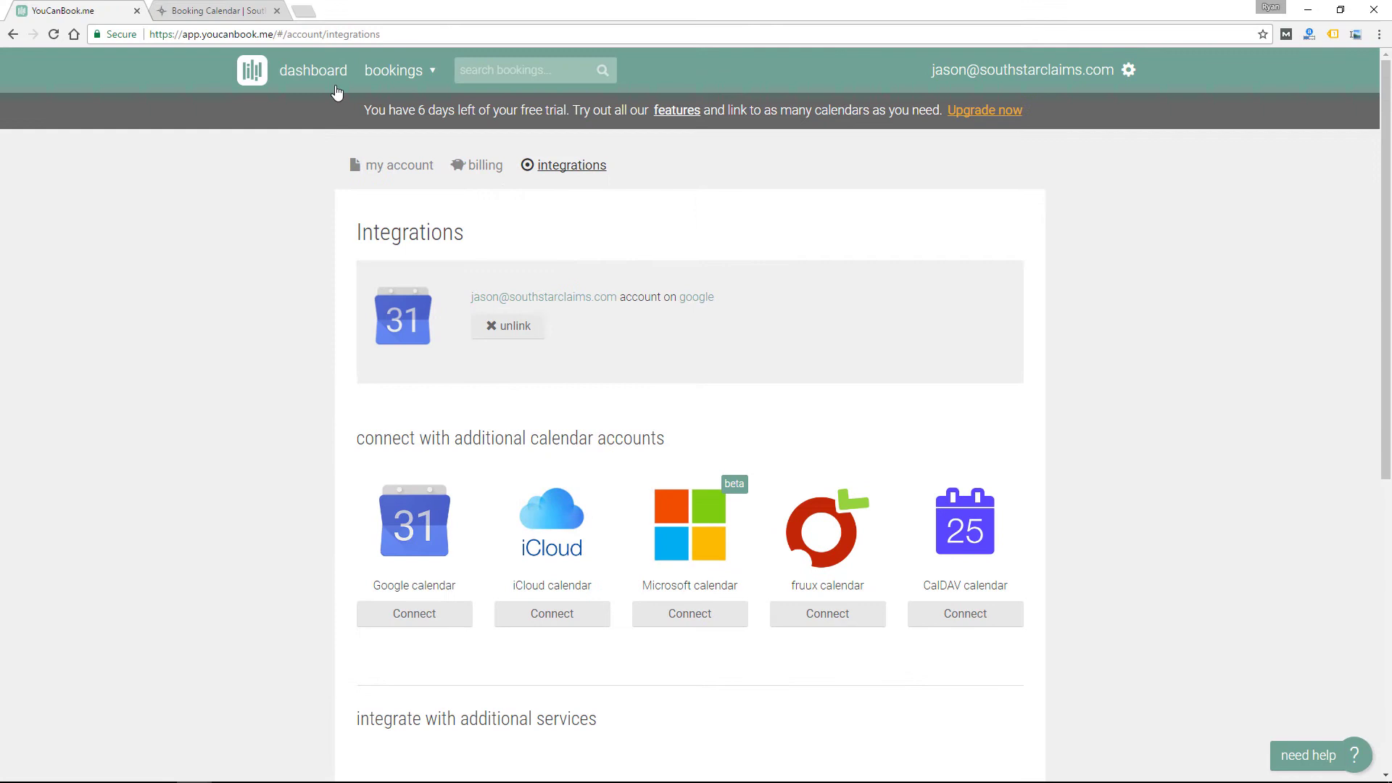
Step: Reopen the offline southstarclaims.com profile from the dashboard, leaving its booking link unchanged
left_click(333, 76)
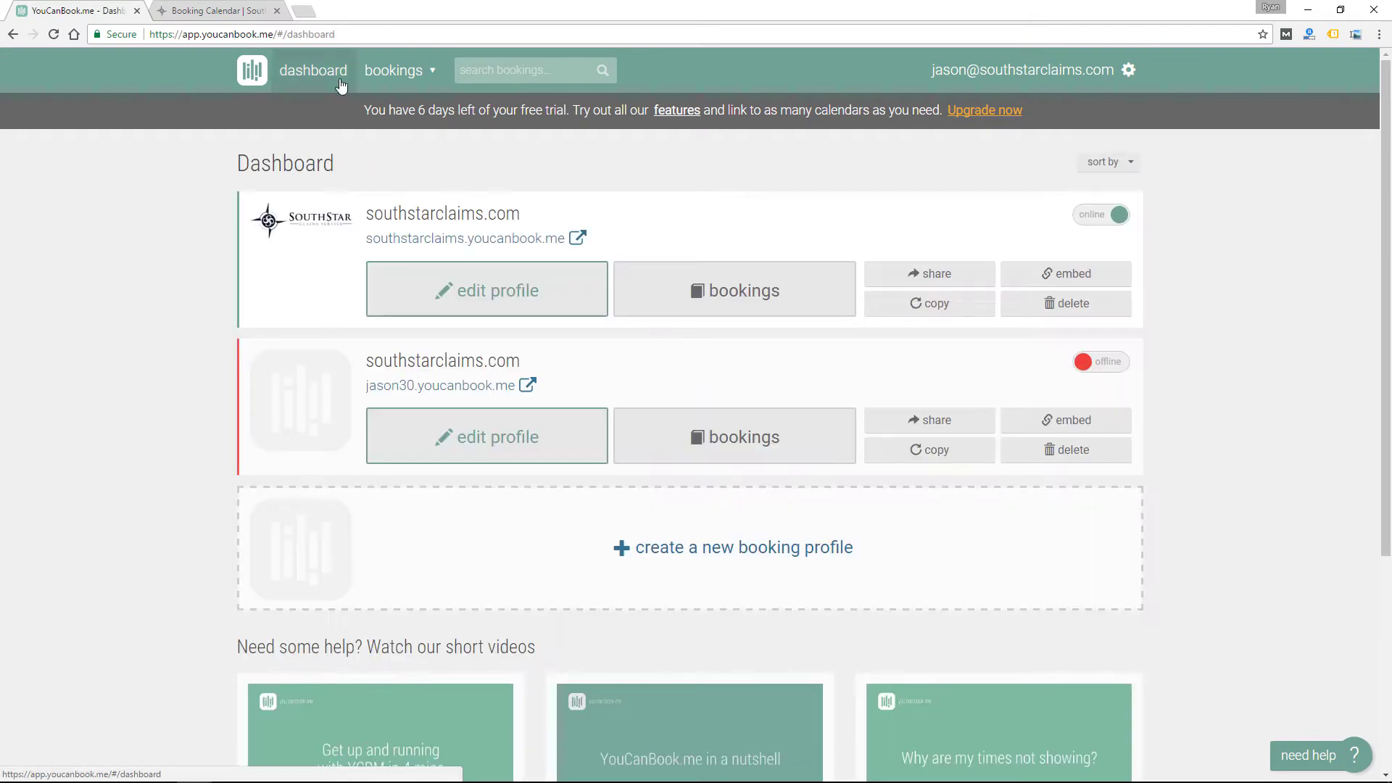
left_click(562, 428)
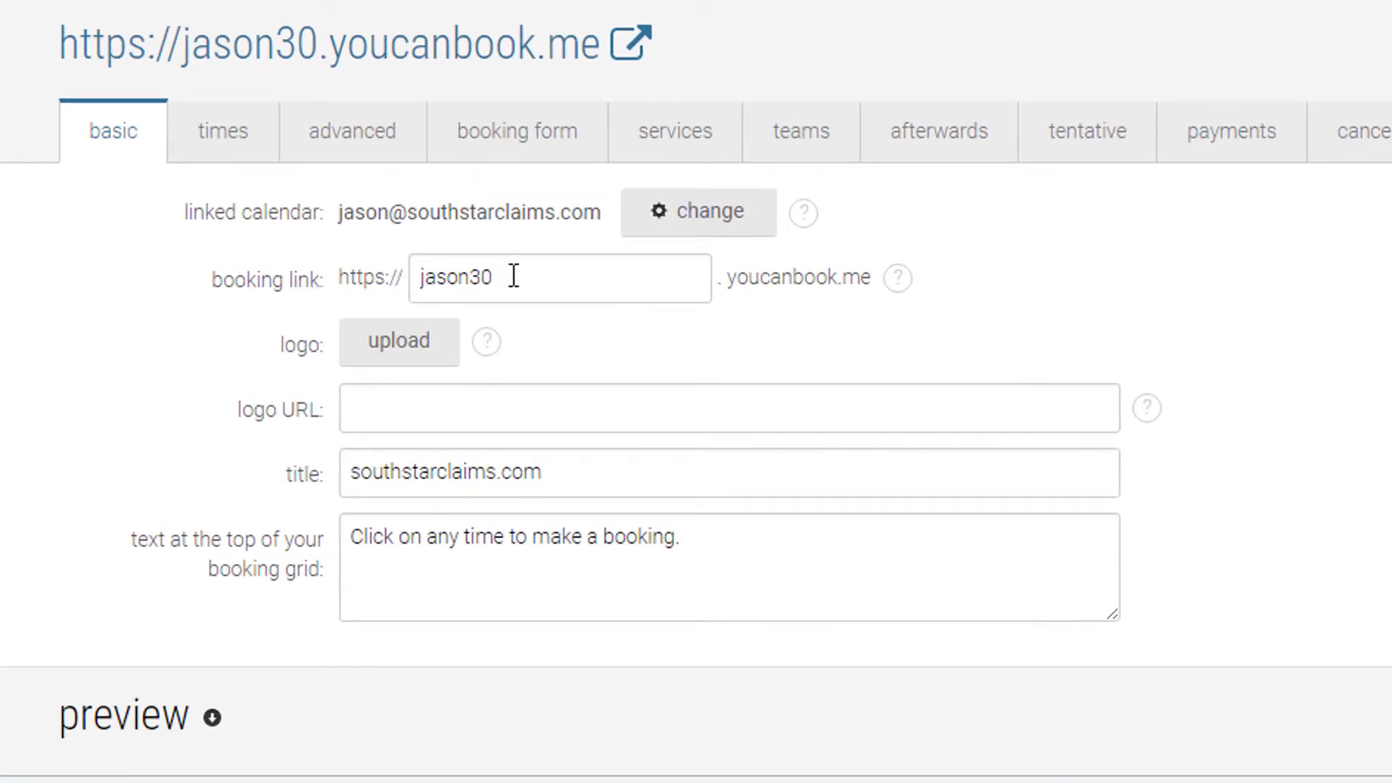
left_click_drag(513, 276, 391, 276)
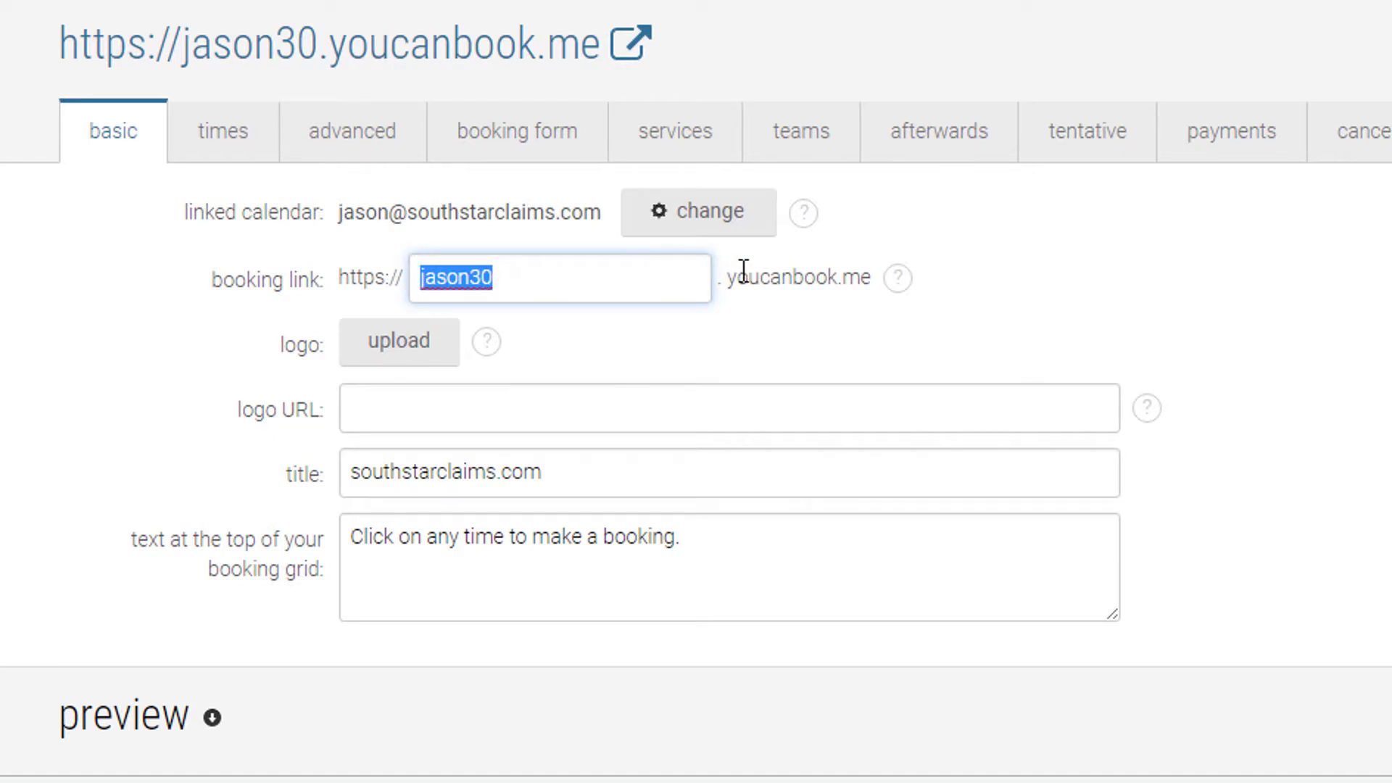
left_click(644, 346)
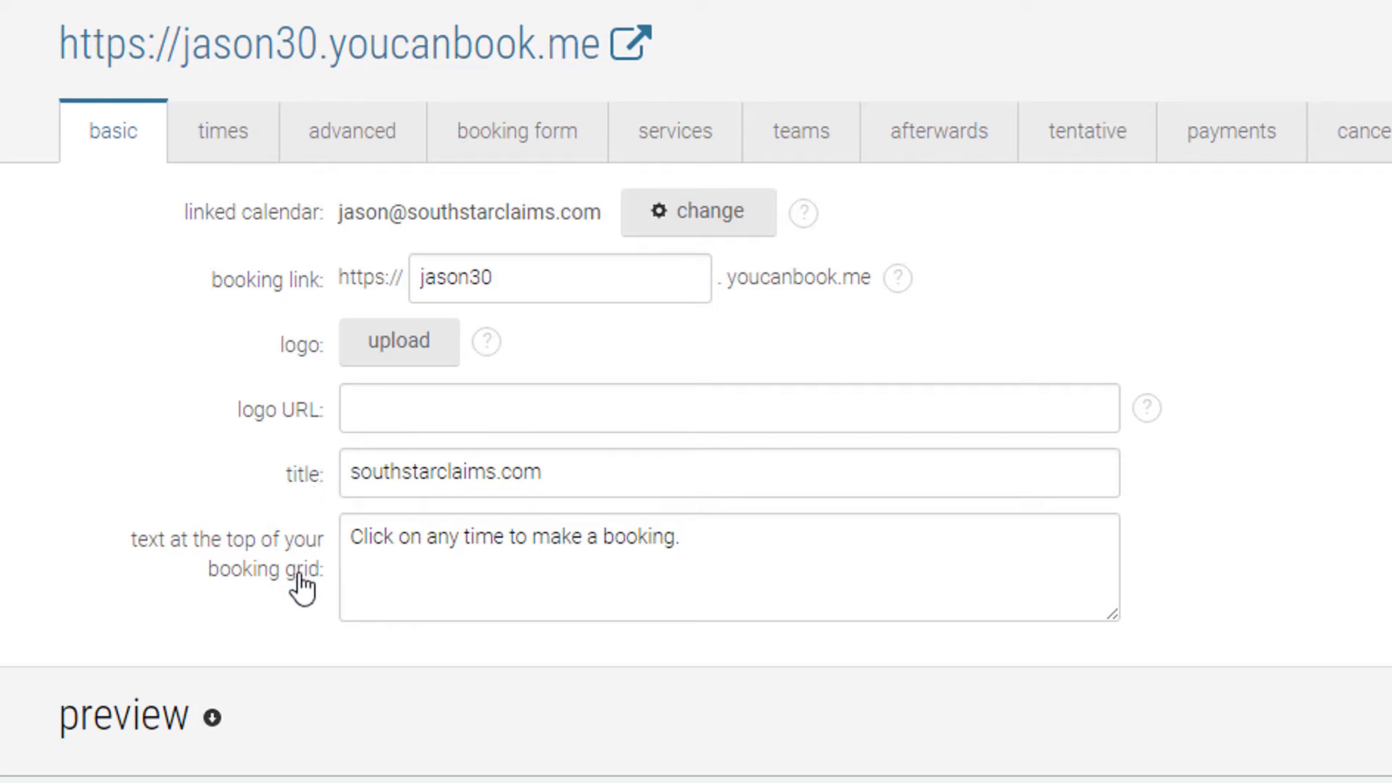
Step: Review the profile's times settings and try the 4:00 PM slot in the preview
left_click(226, 152)
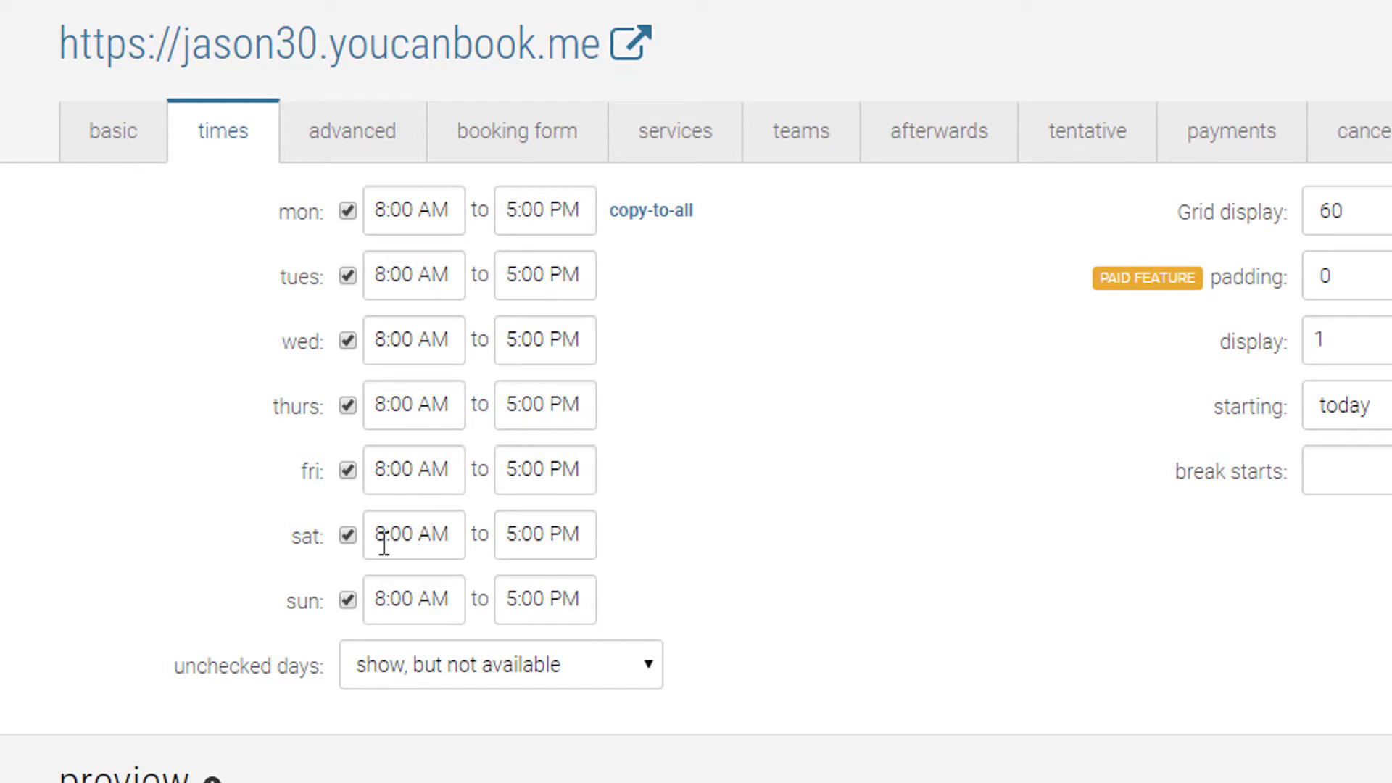
scroll(813, 653, "down", 10)
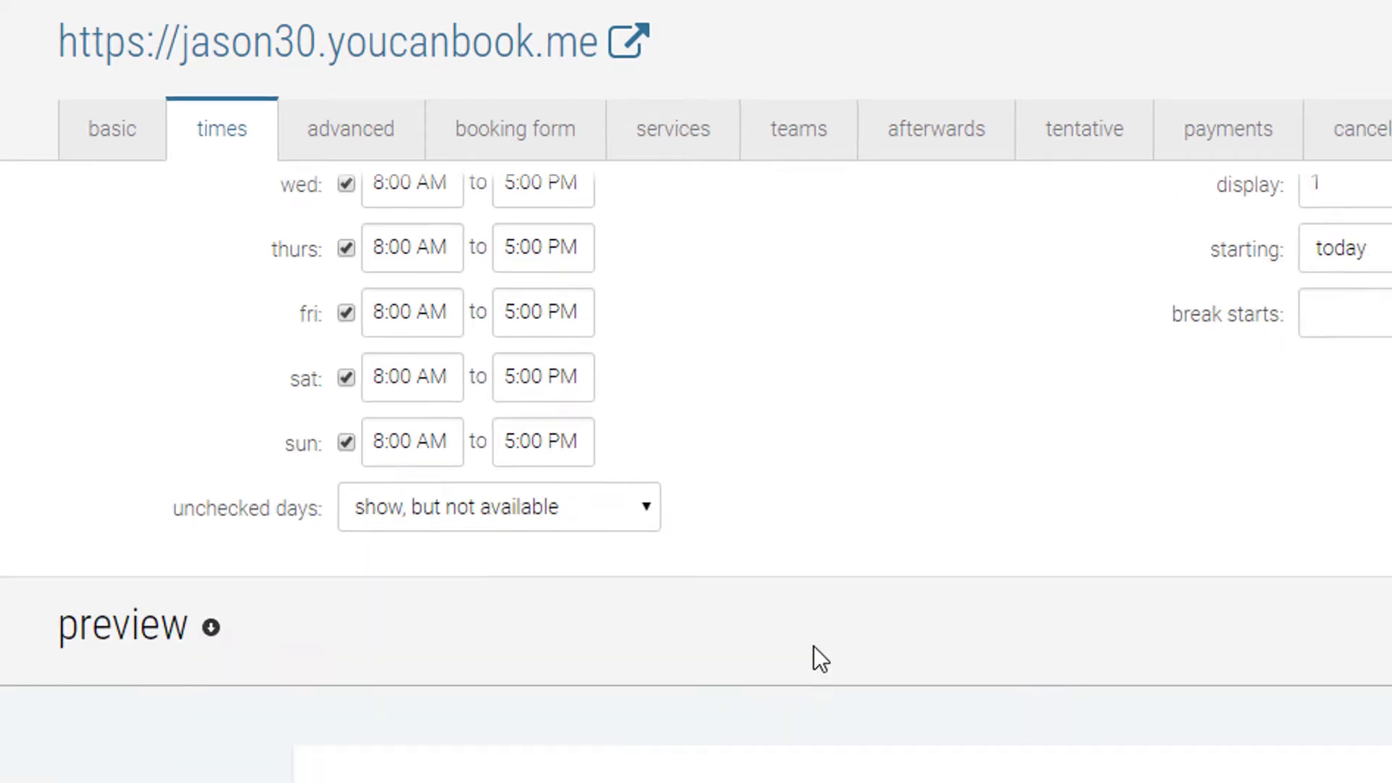
scroll(539, 290, "down", 5)
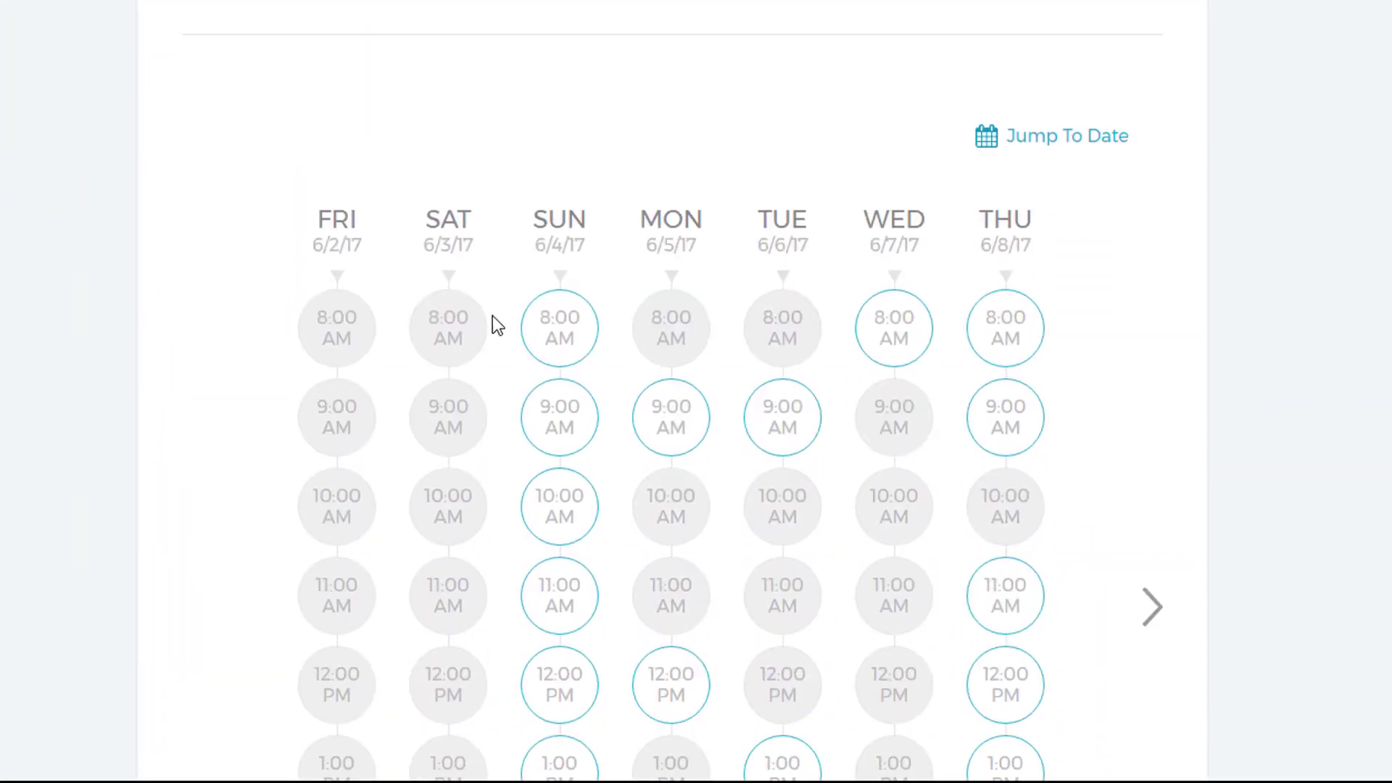
scroll(445, 249, "down", 7)
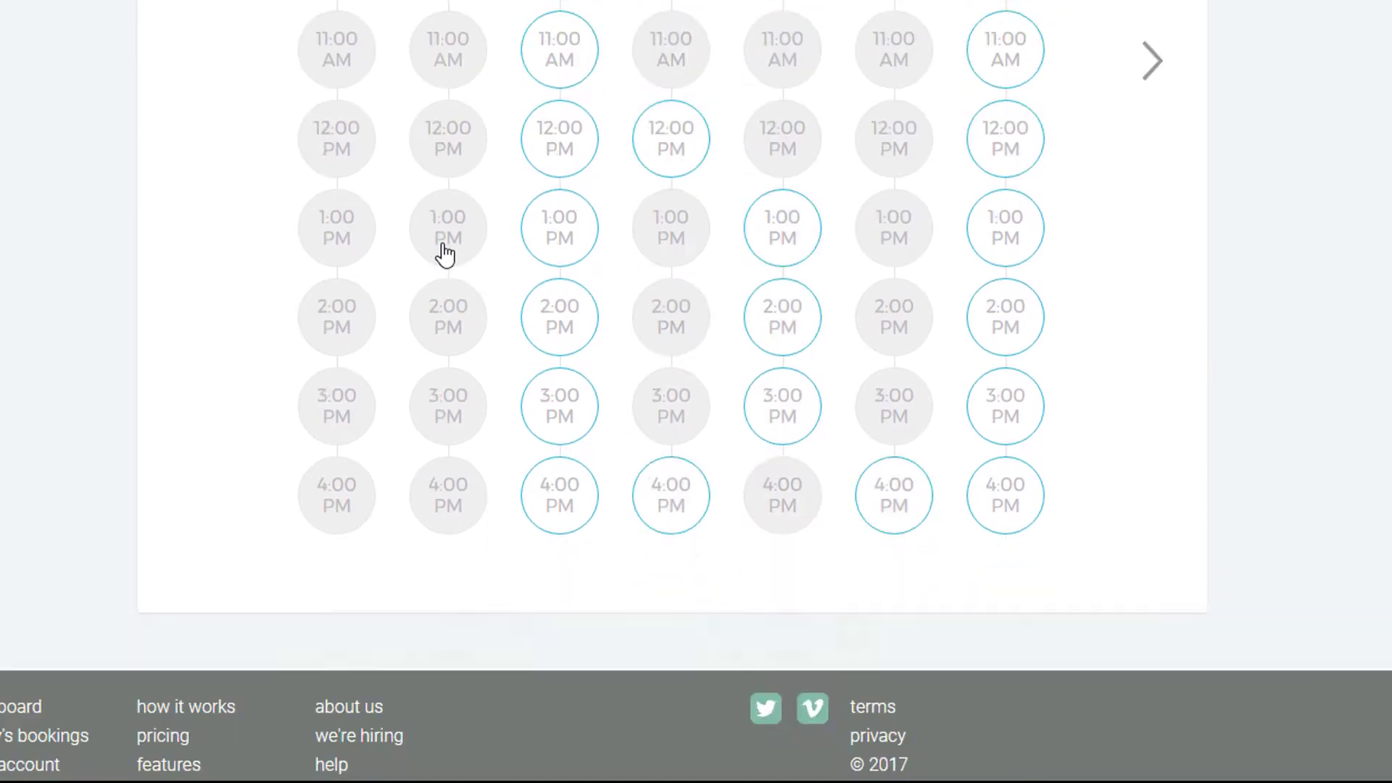
scroll(464, 267, "up", 3)
scroll(470, 274, "up", 15)
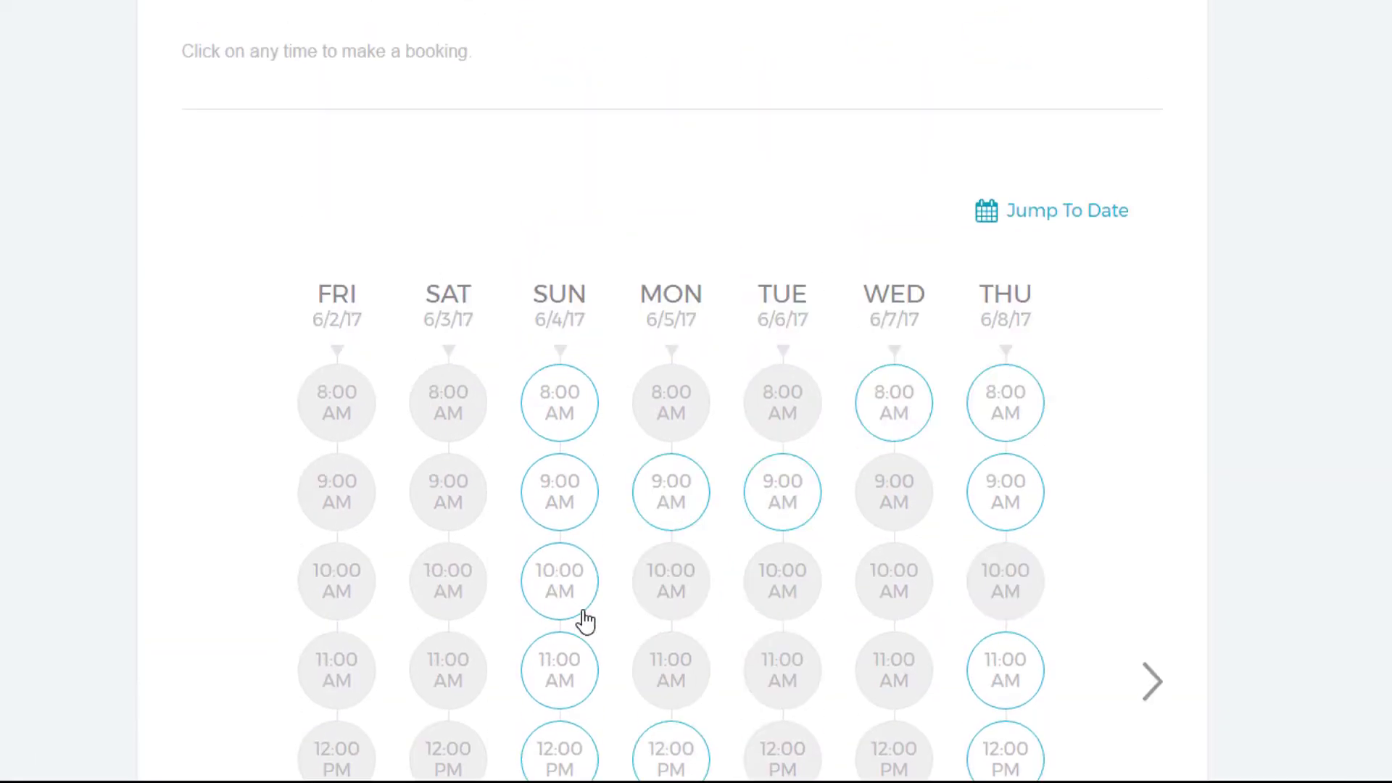
scroll(638, 442, "up", 1)
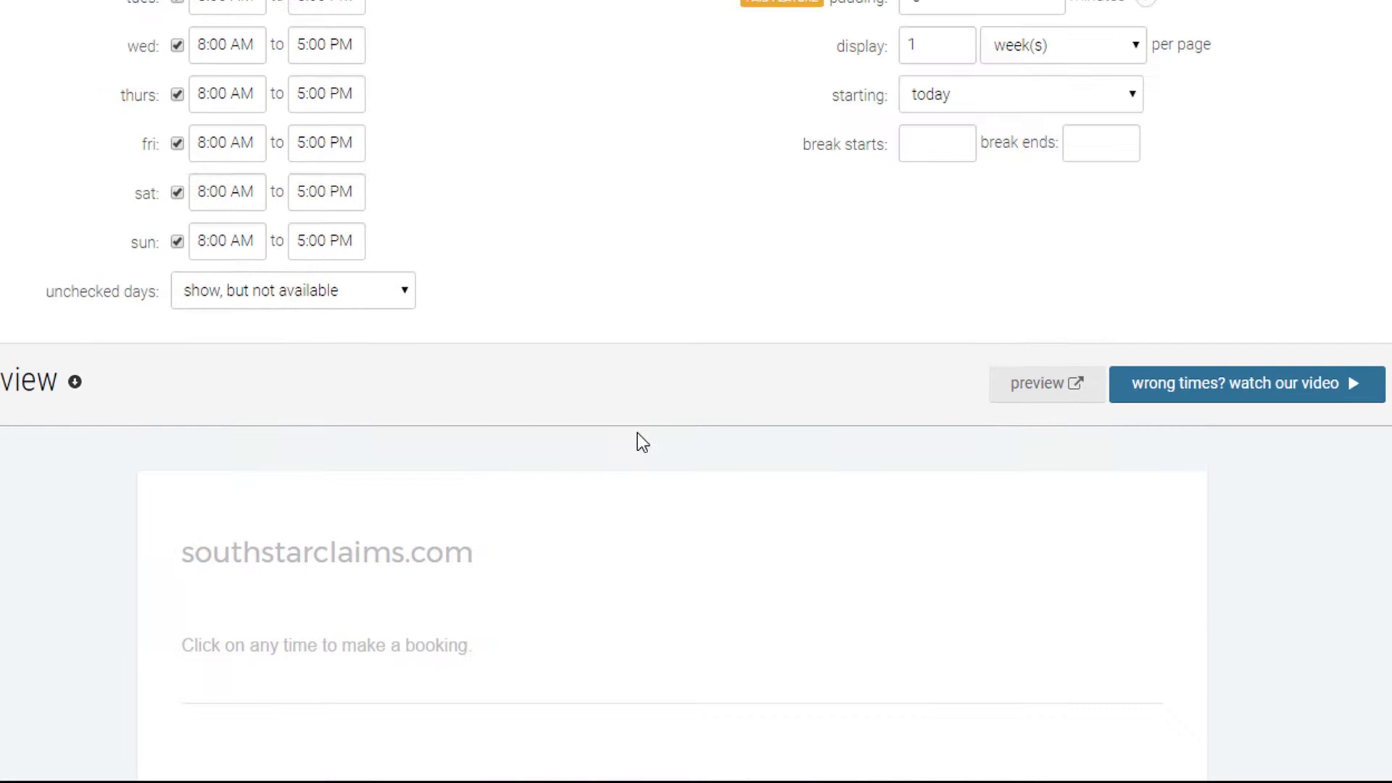
scroll(684, 404, "down", 10)
left_click(666, 480)
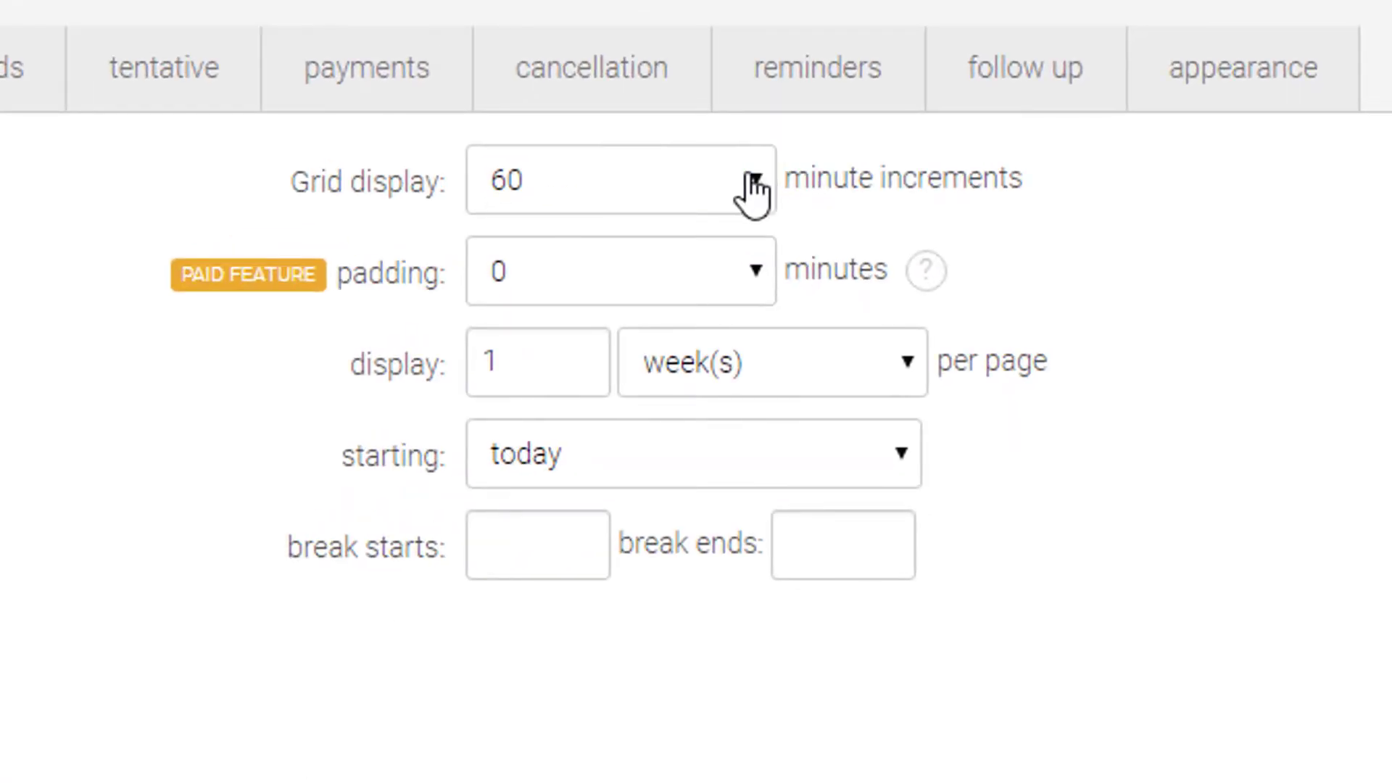
Step: Set Grid display to 30-minute increments and save the profile
left_click(756, 178)
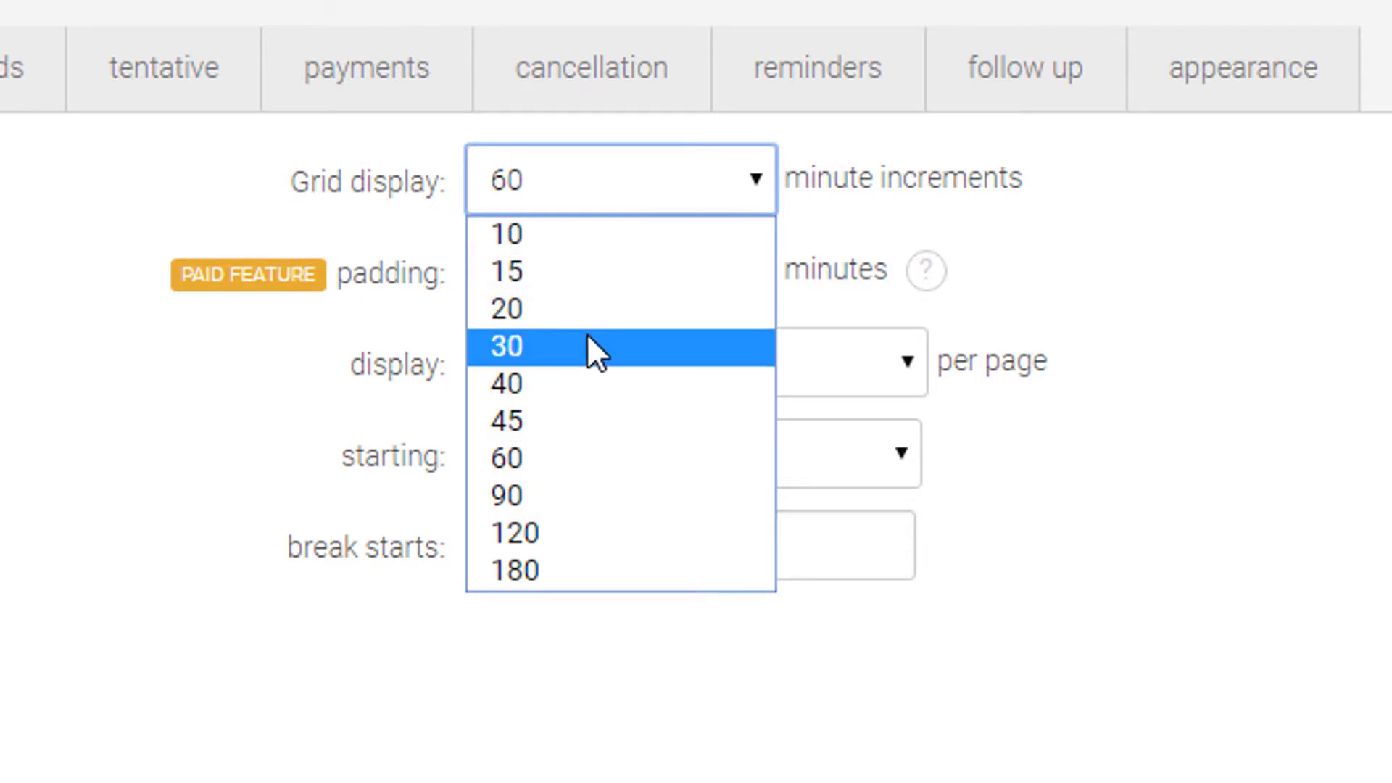
left_click(587, 346)
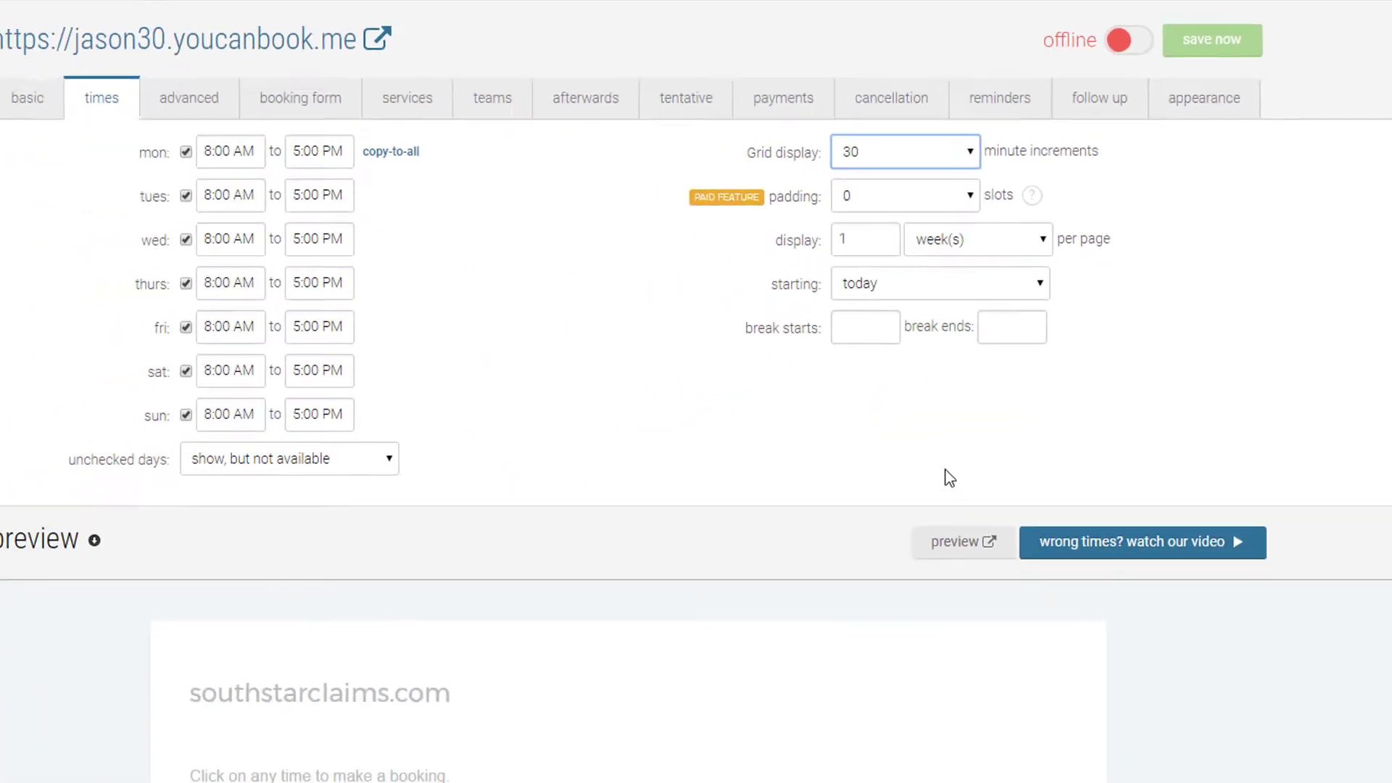
left_click(1211, 49)
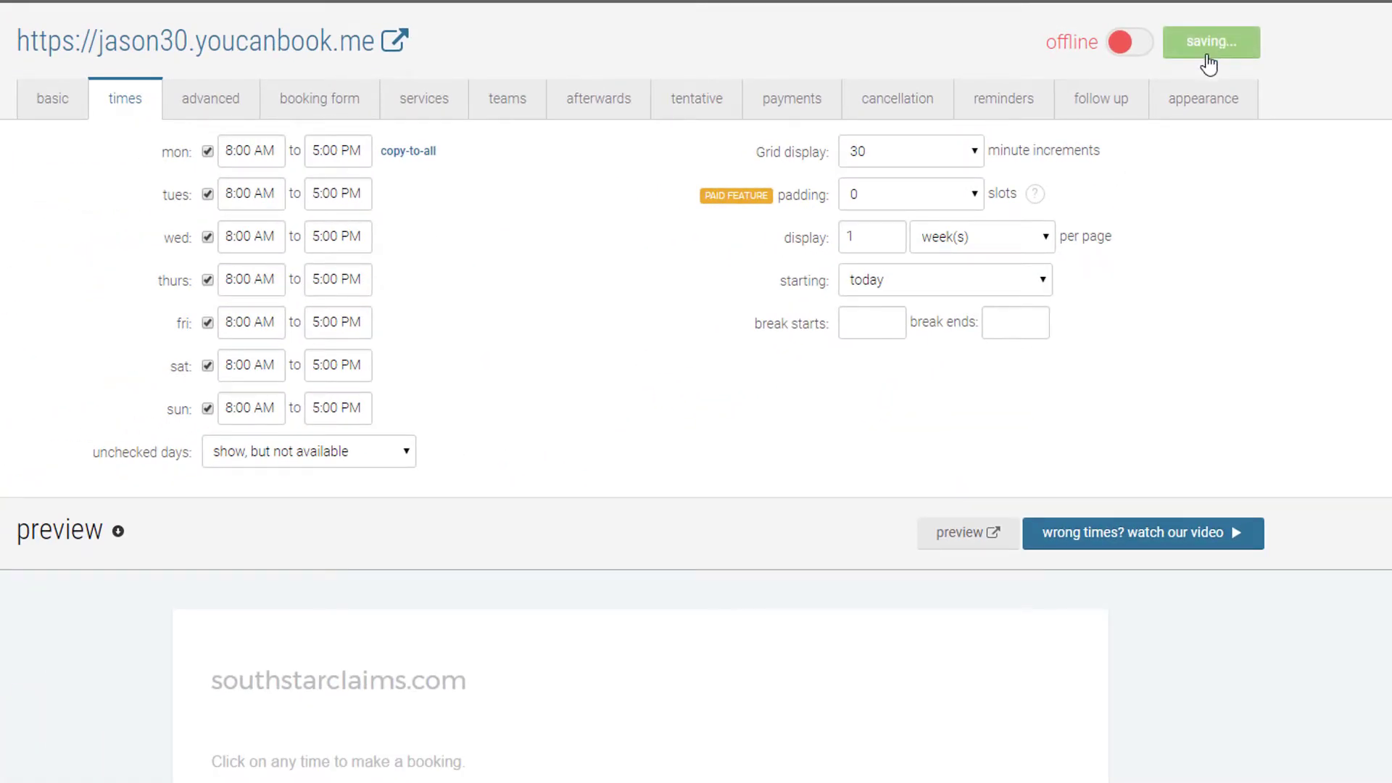
Step: Keep the one-week calendar starting from today and begin entering a break start time
scroll(624, 534, "down", 6)
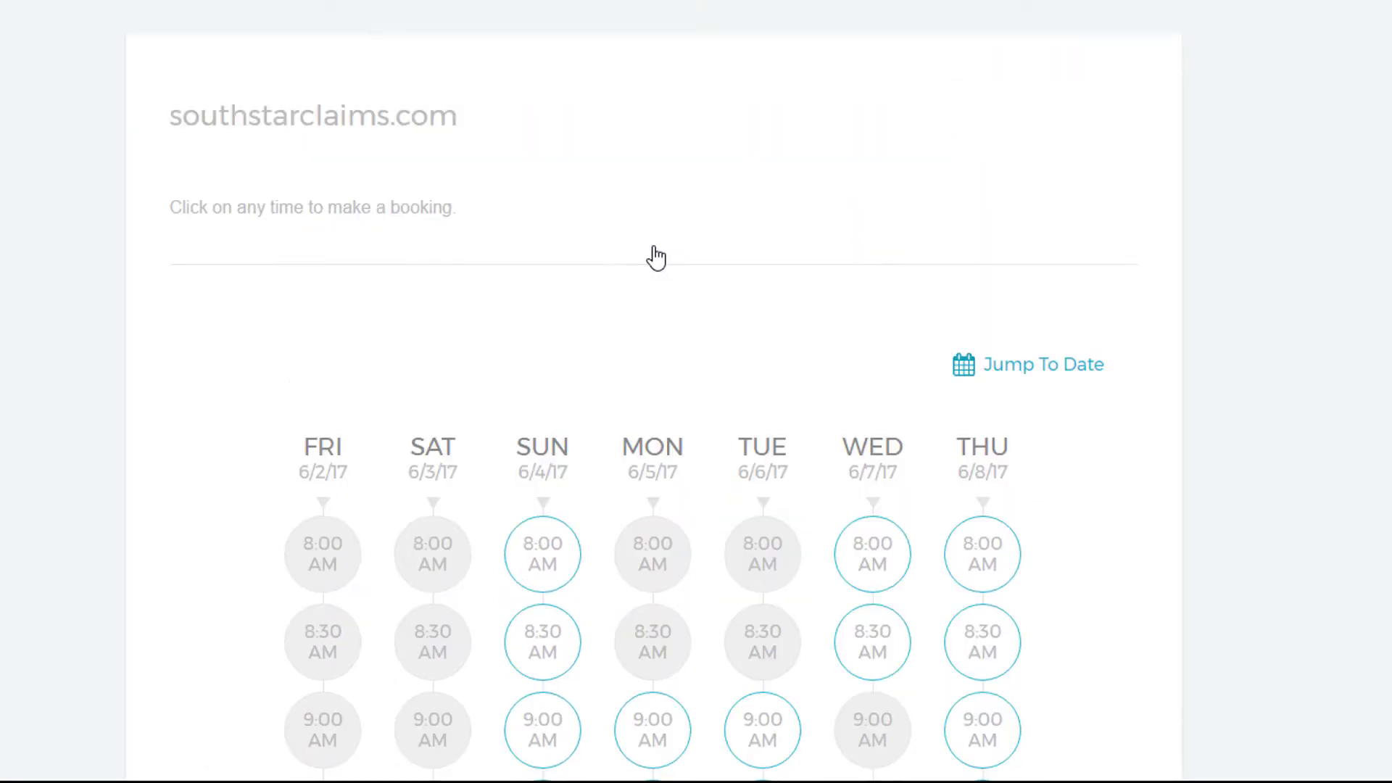
scroll(638, 290, "down", 2)
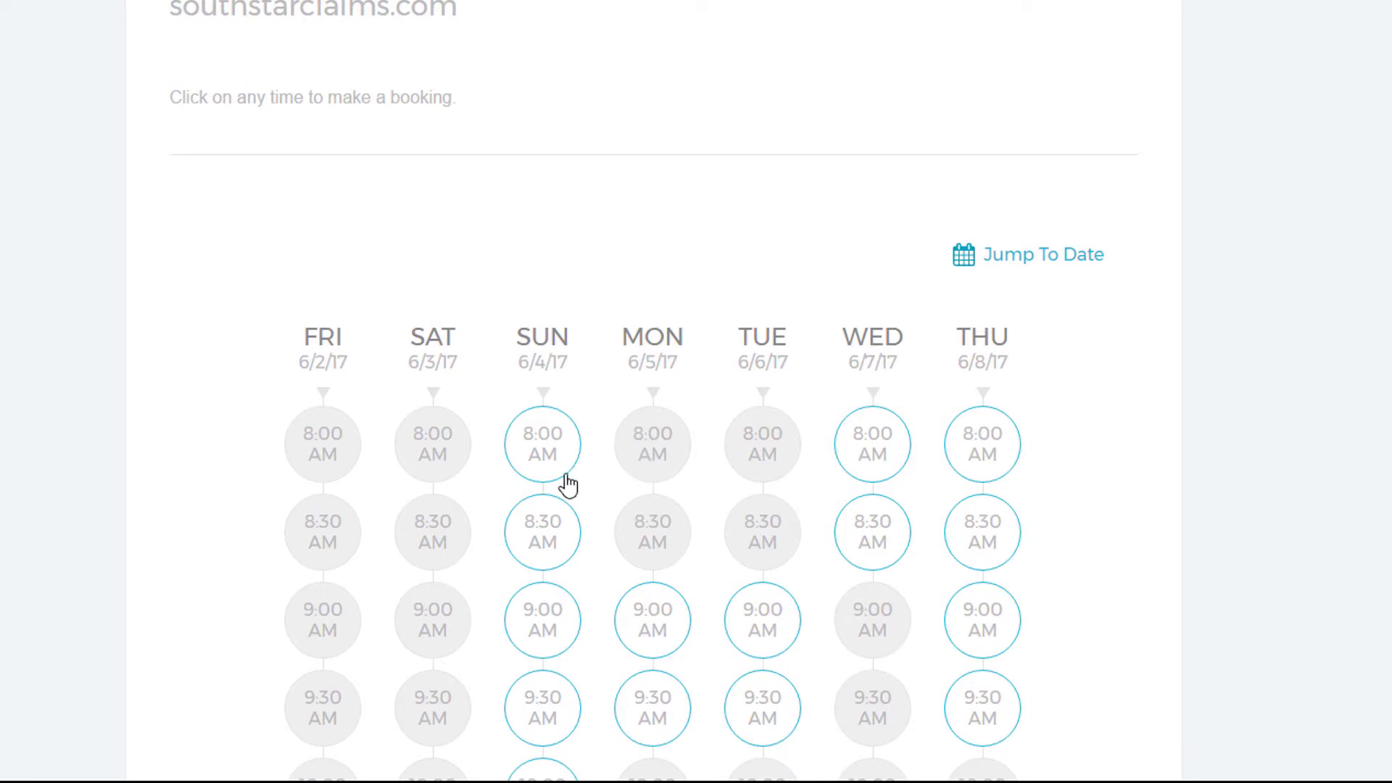
scroll(636, 556, "up", 8)
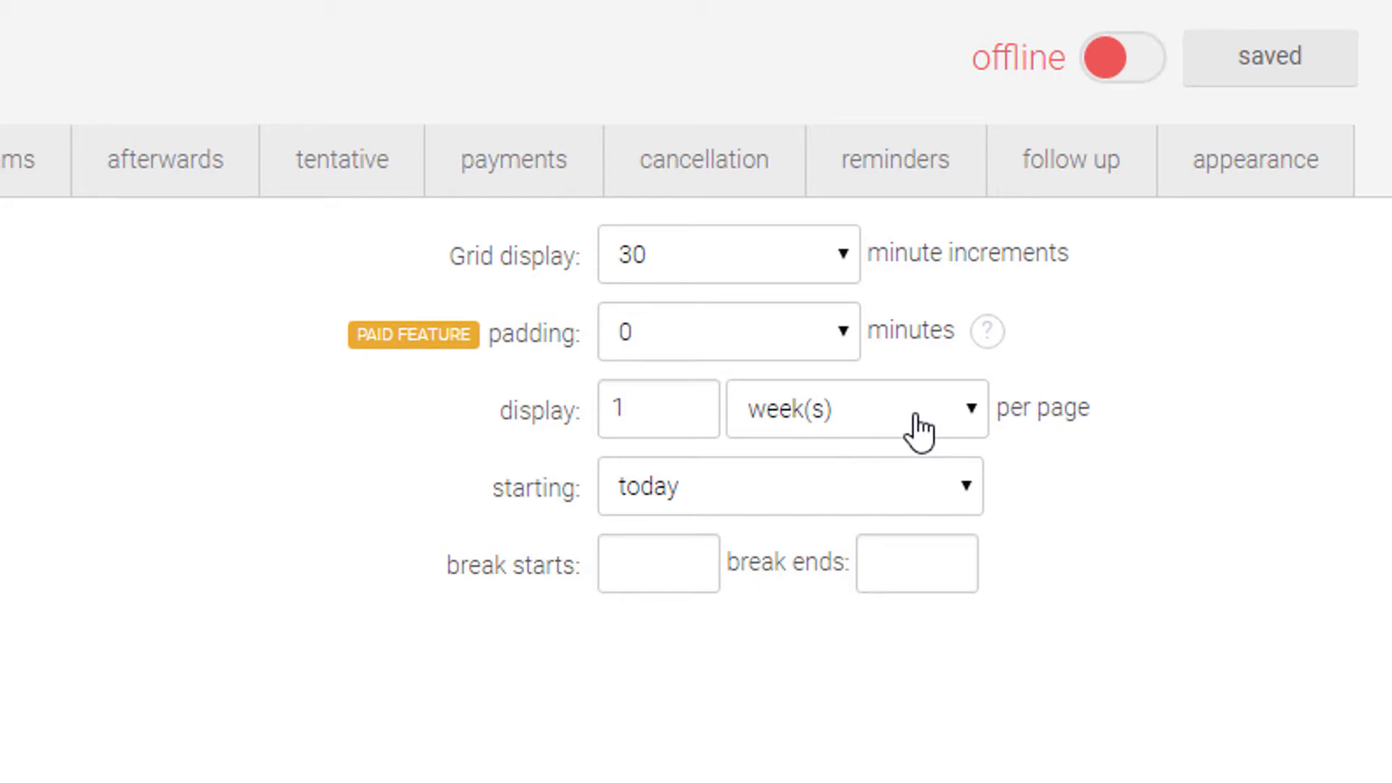
left_click(802, 511)
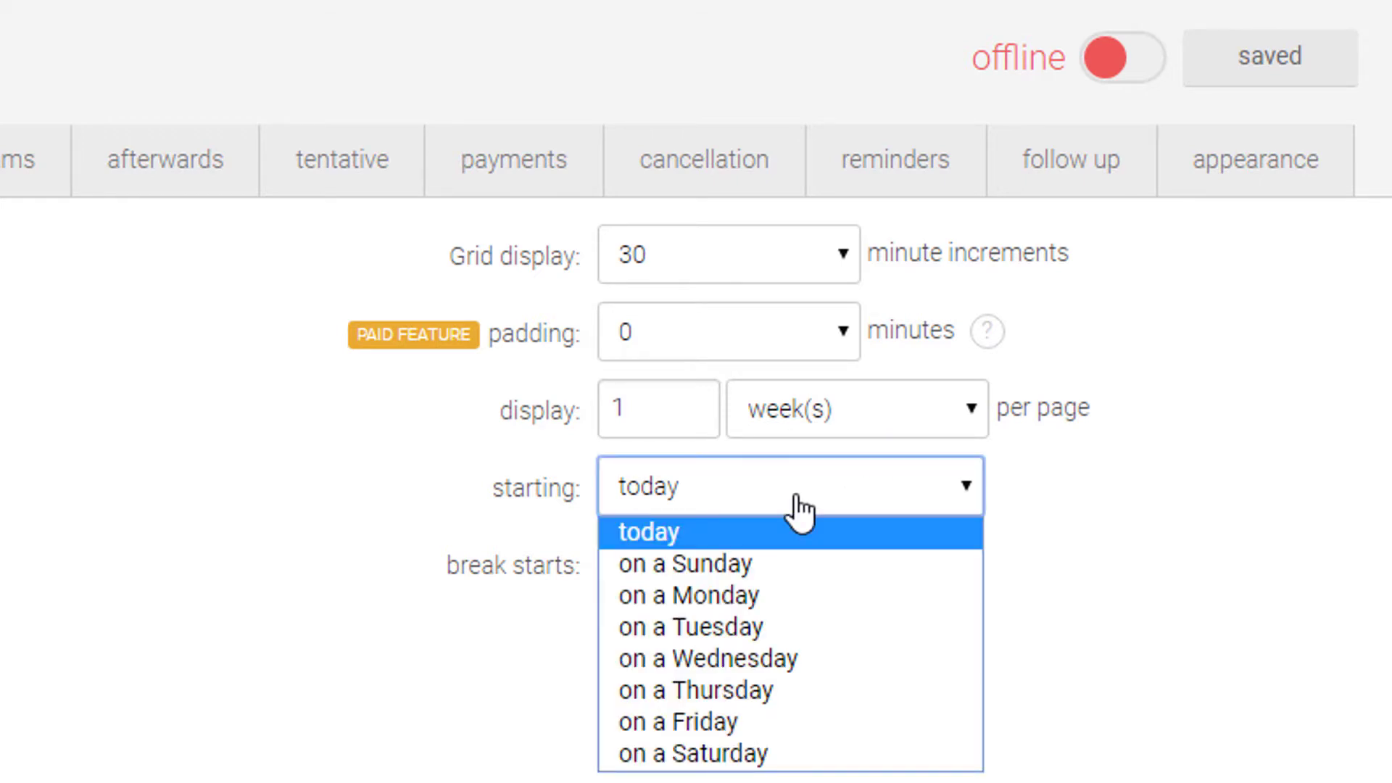
left_click(797, 498)
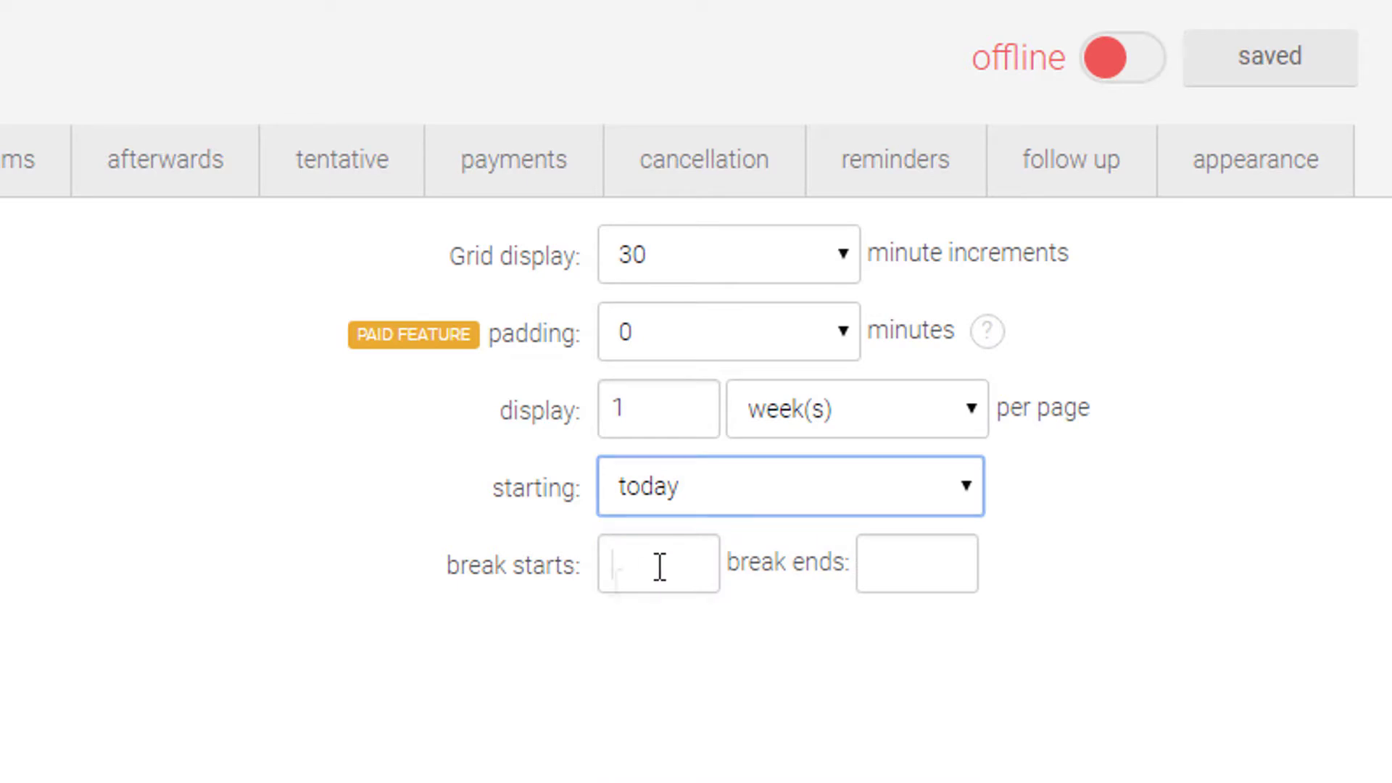
left_click(660, 566)
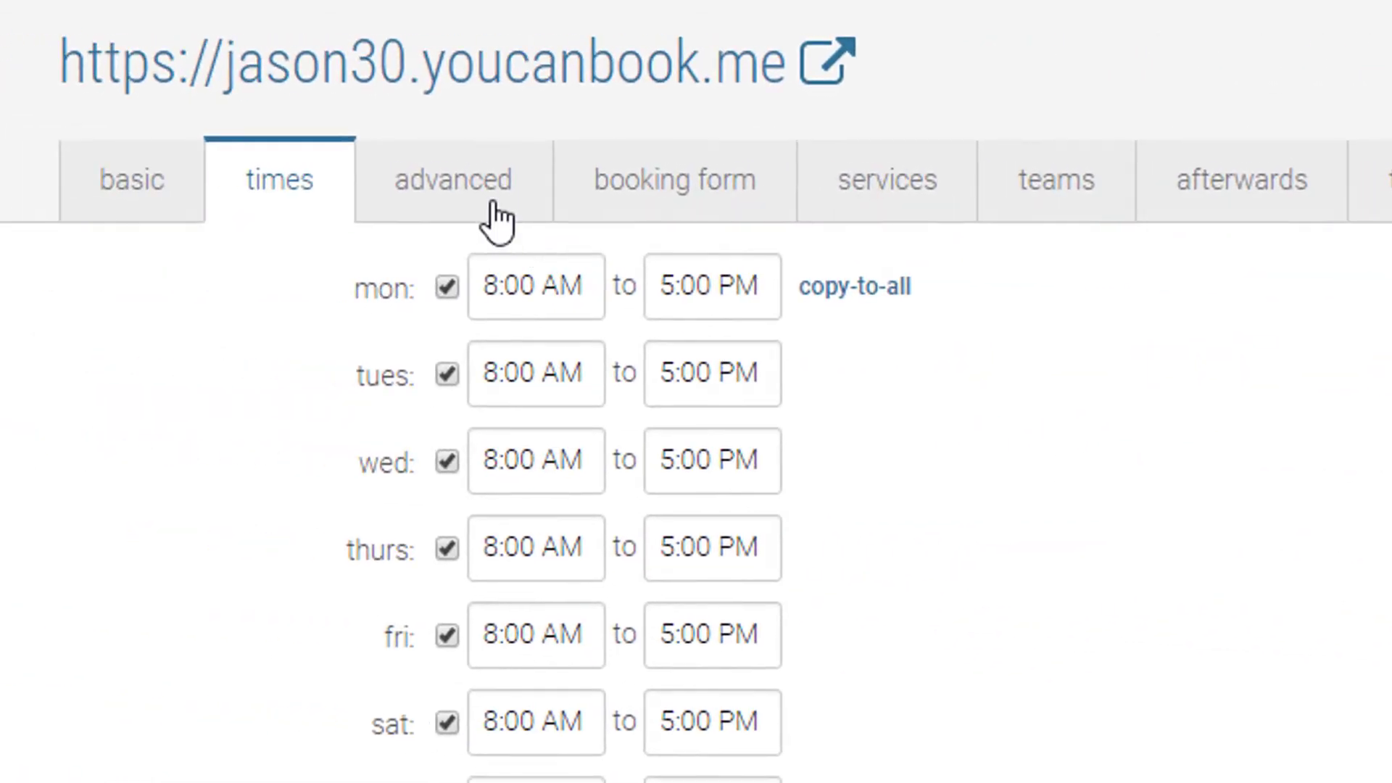
Step: On the advanced tab, test Jump To Date in the preview and keep minimum notice at 2 hours
left_click(499, 212)
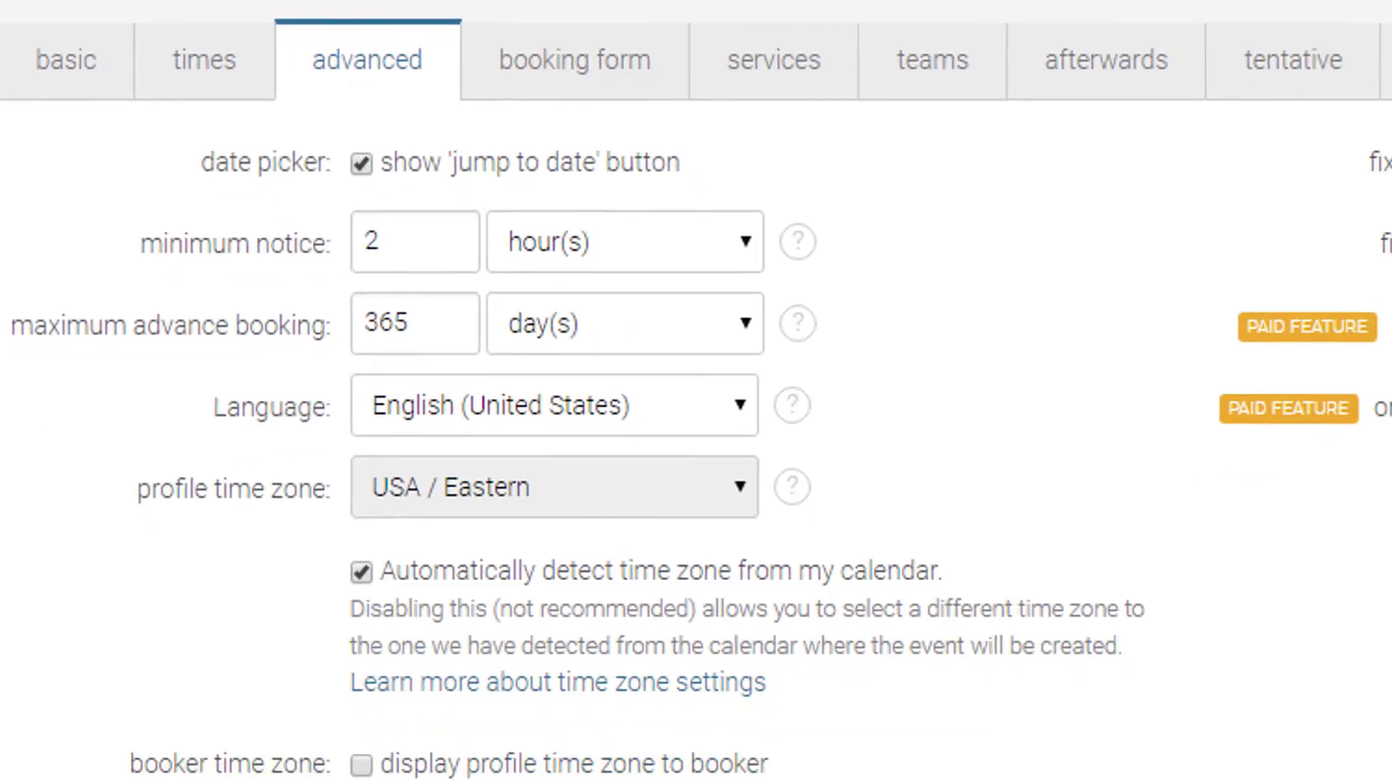
scroll(886, 573, "down", 12)
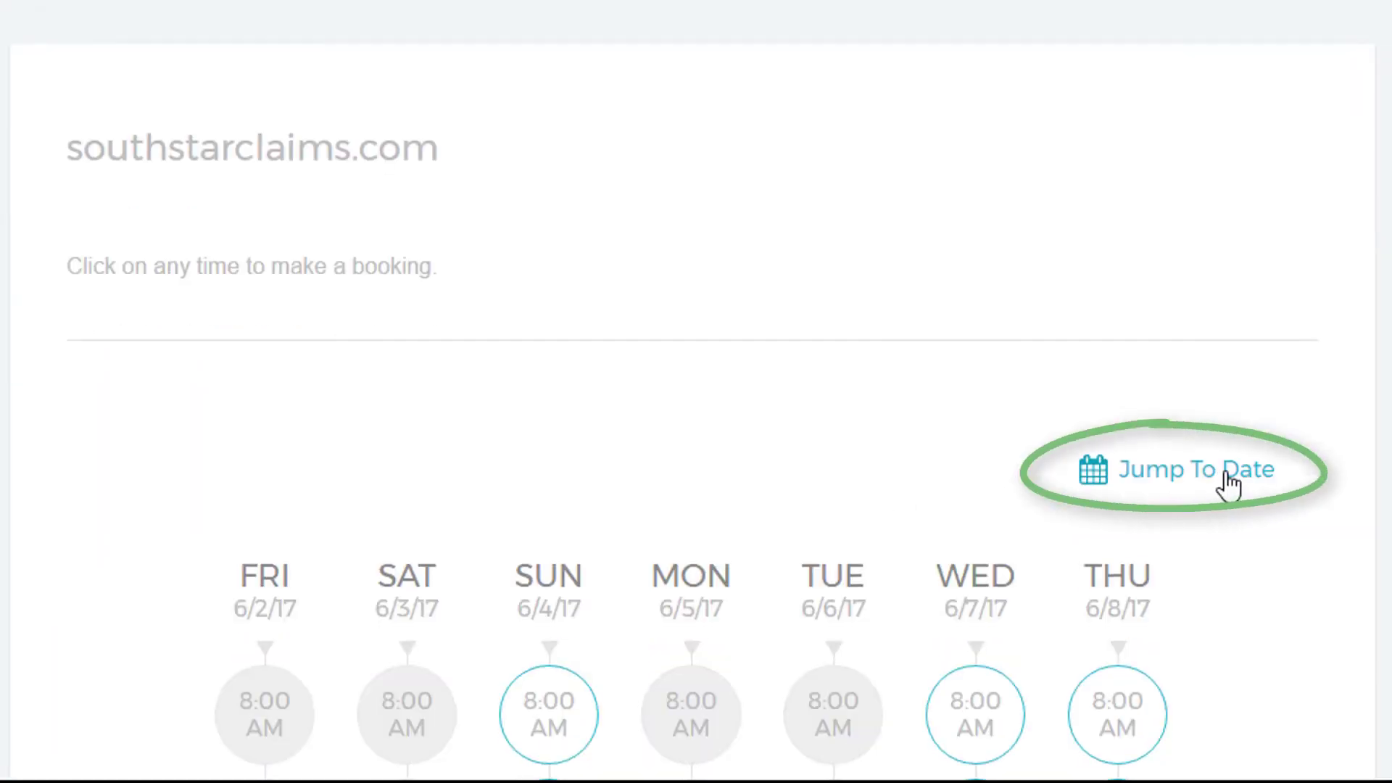
left_click(1231, 485)
middle_click(612, 358)
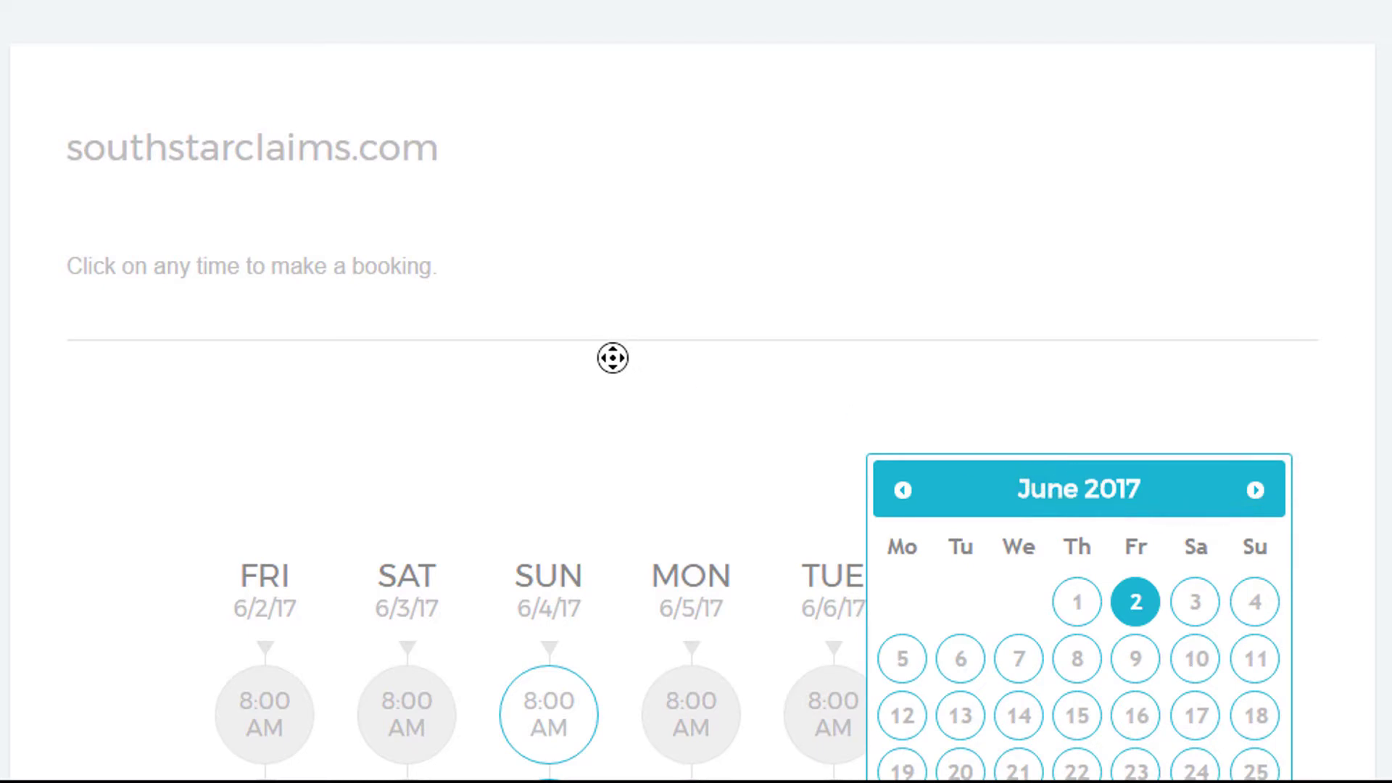
scroll(612, 358, "up", 6)
scroll(438, 203, "up", 5)
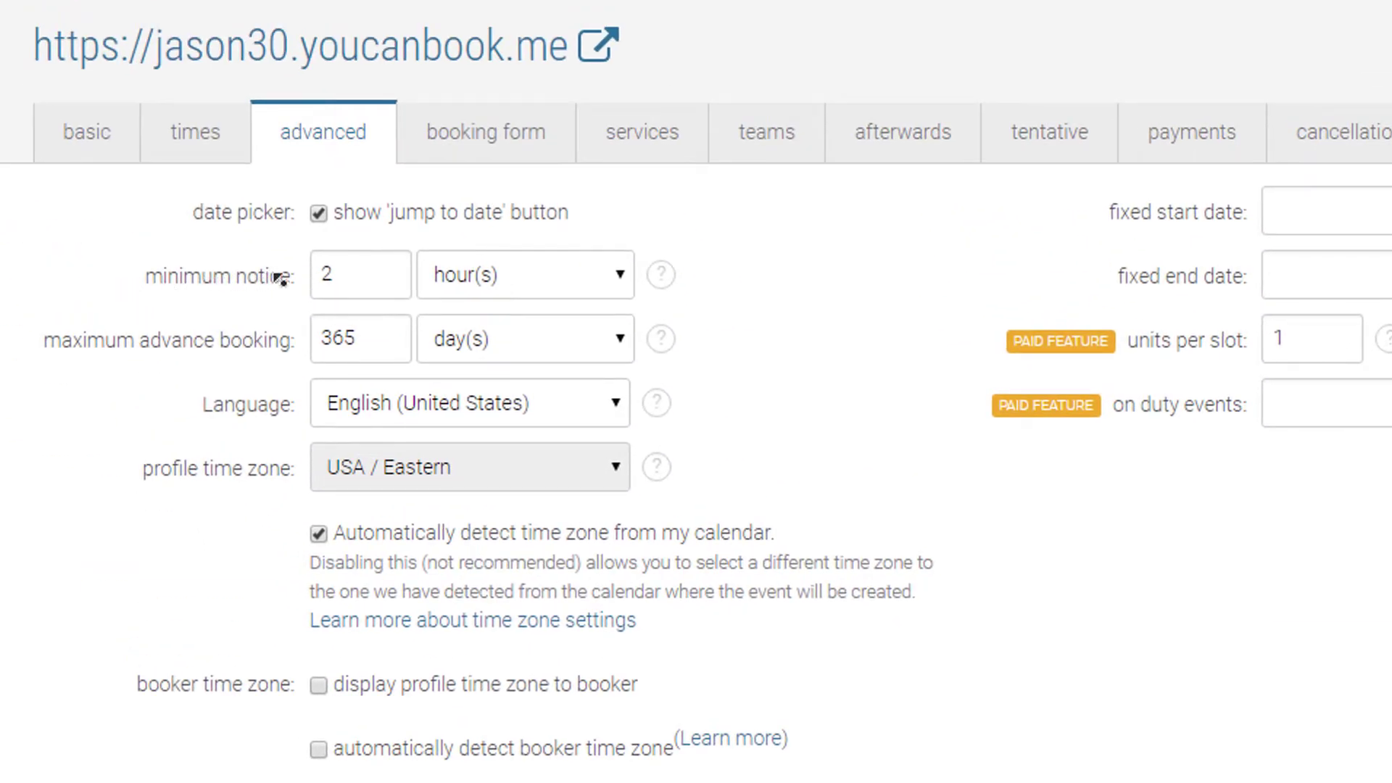
left_click(603, 296)
left_click(750, 250)
Step: Set units per slot to 1 and review the booking form's existing questions
type("1")
left_click(506, 163)
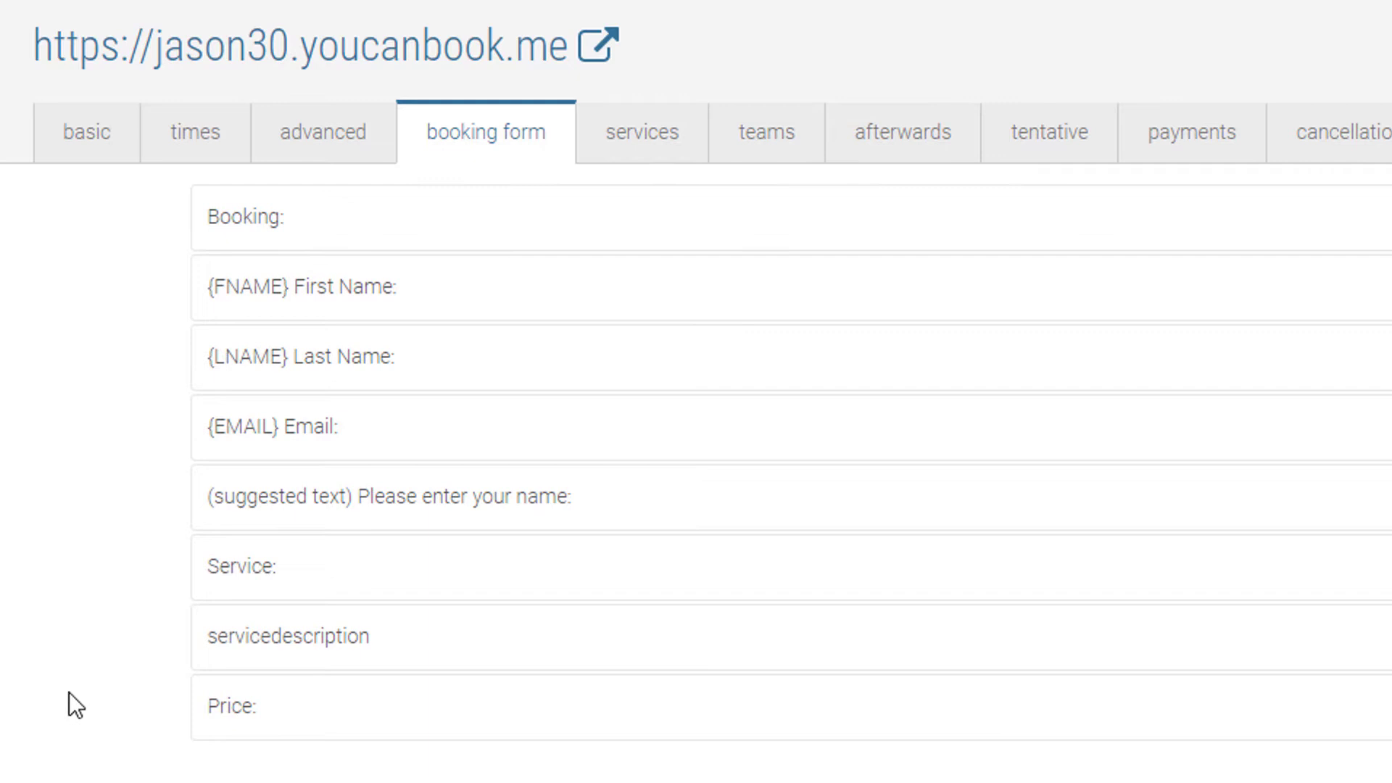
scroll(68, 692, "down", 10)
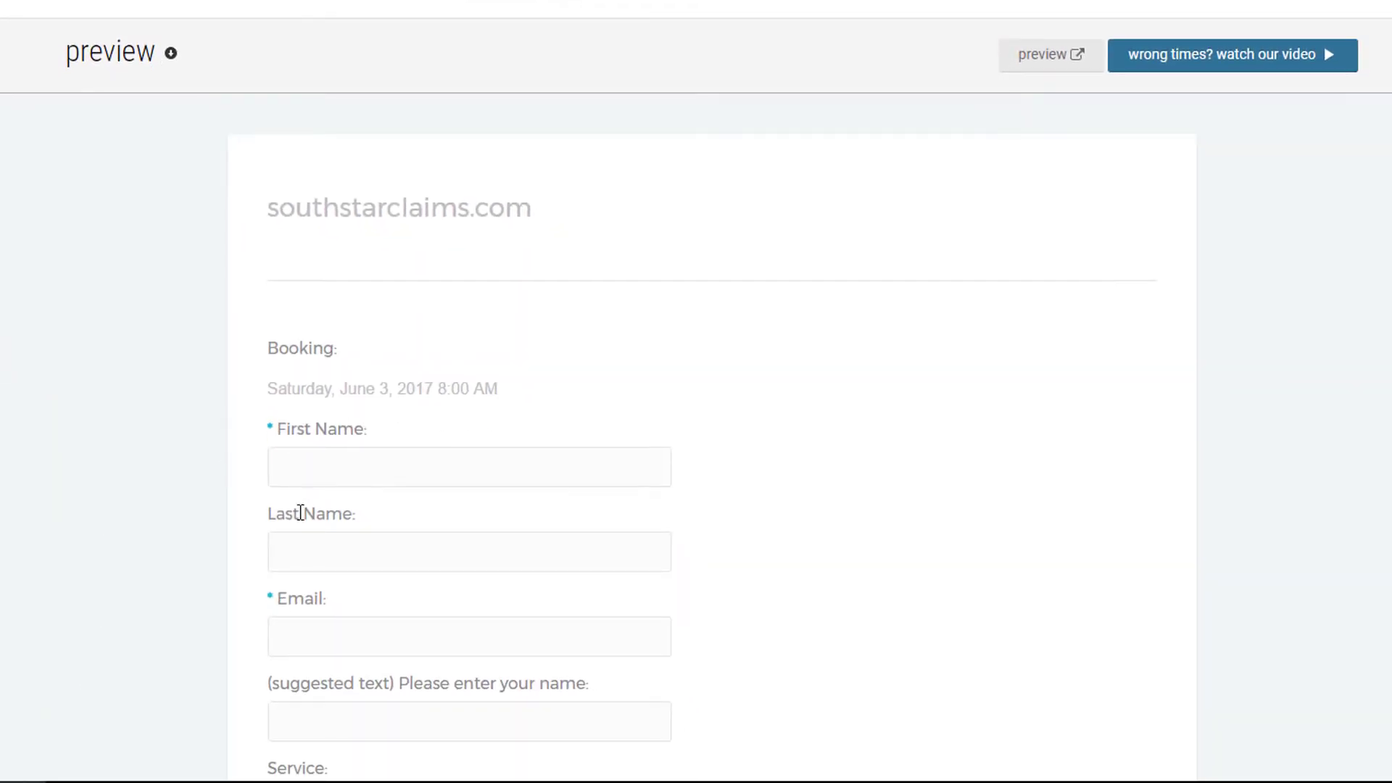
scroll(319, 553, "down", 4)
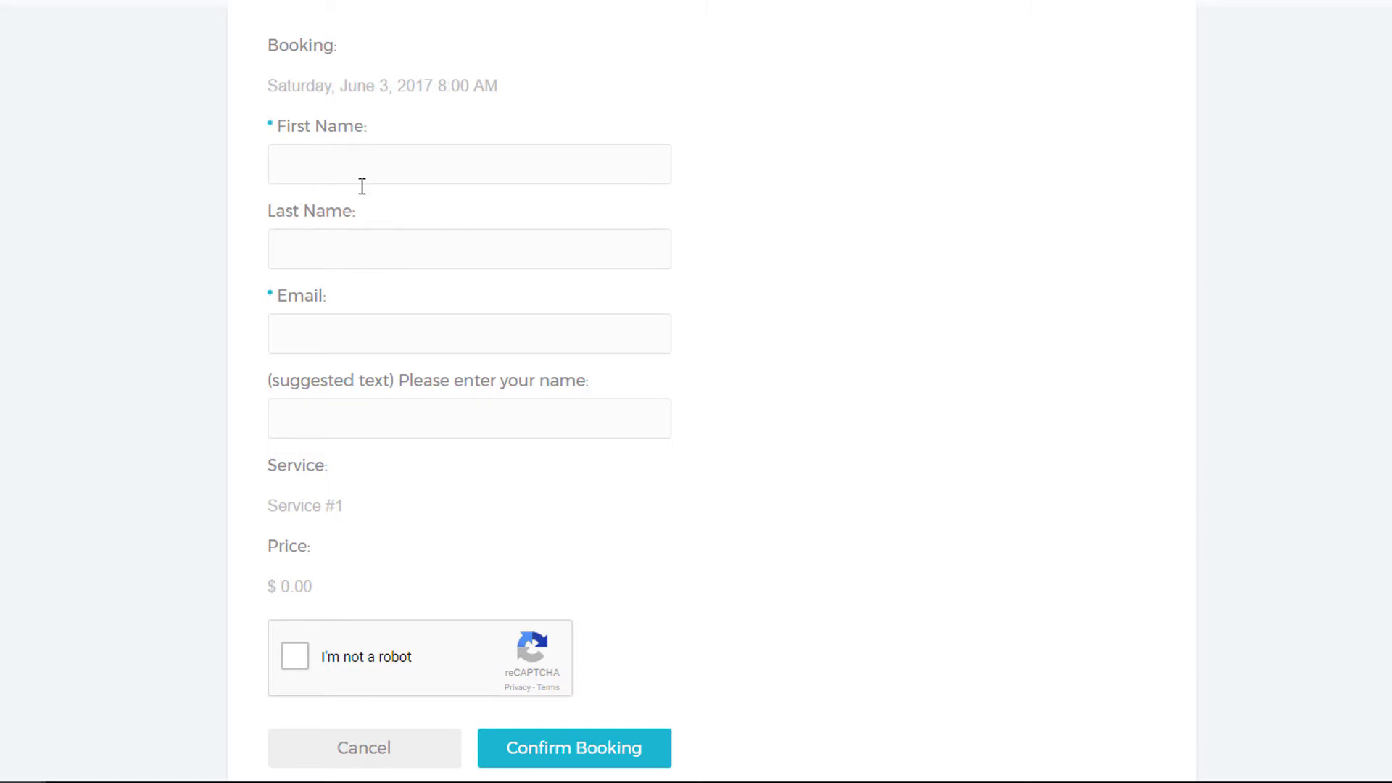
scroll(364, 464, "down", 2)
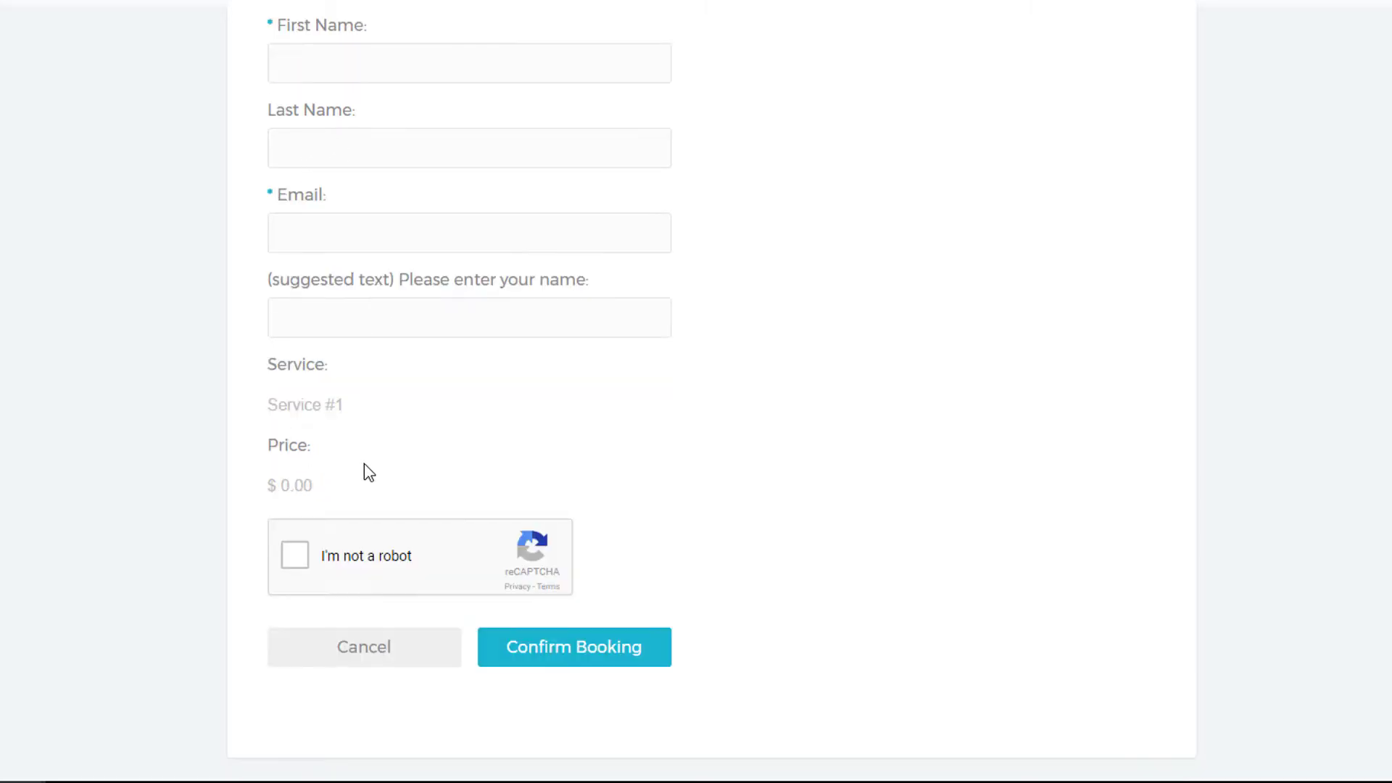
scroll(364, 463, "up", 12)
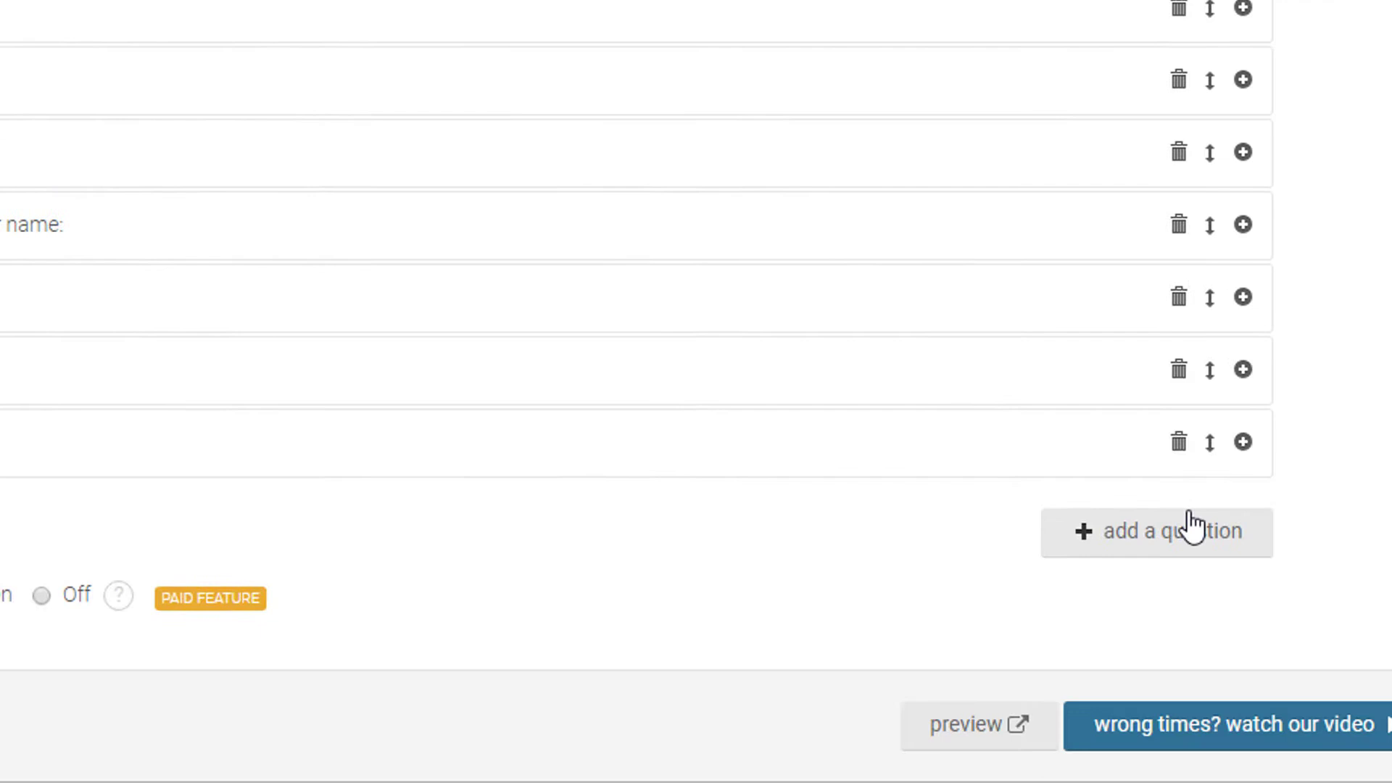
Step: Add a simple one-line question 'Please enter your name:' below Price
left_click(1080, 500)
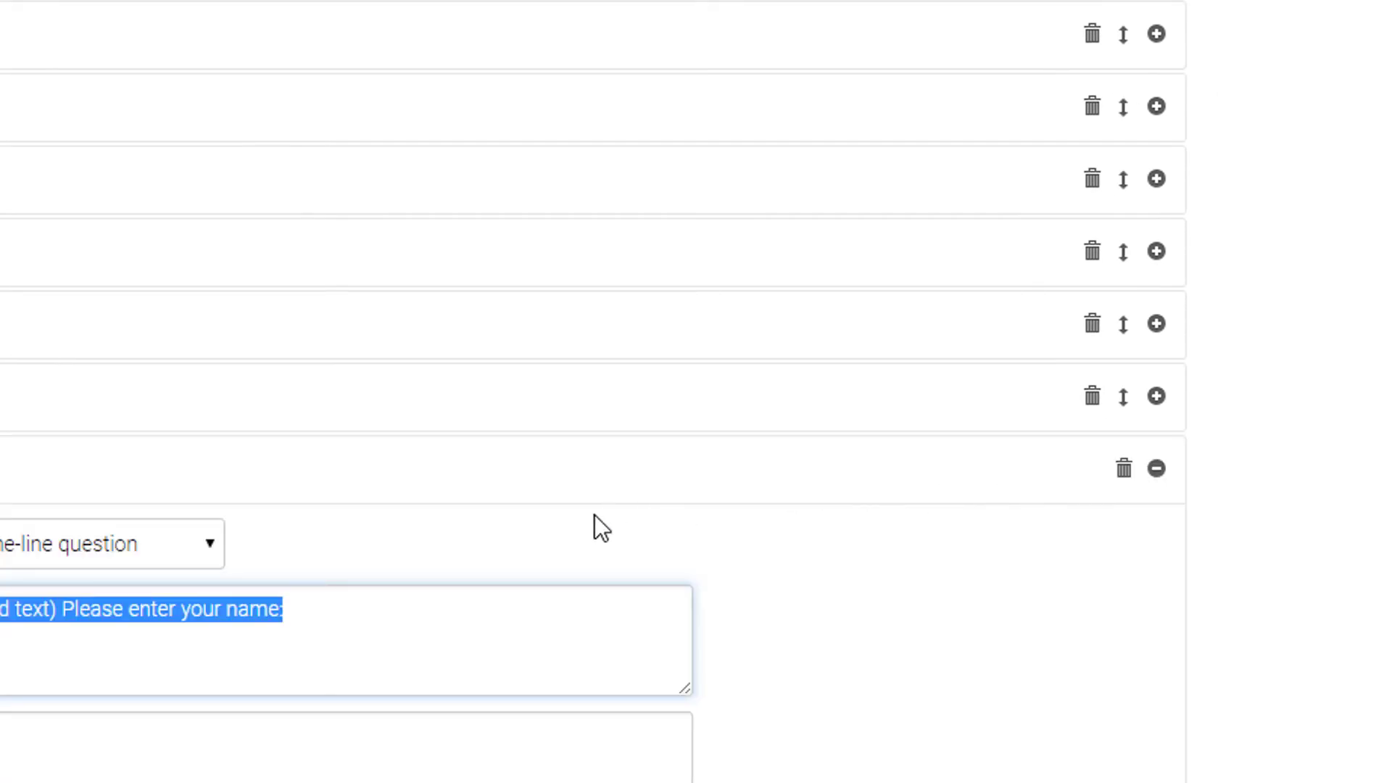
scroll(599, 529, "down", 4)
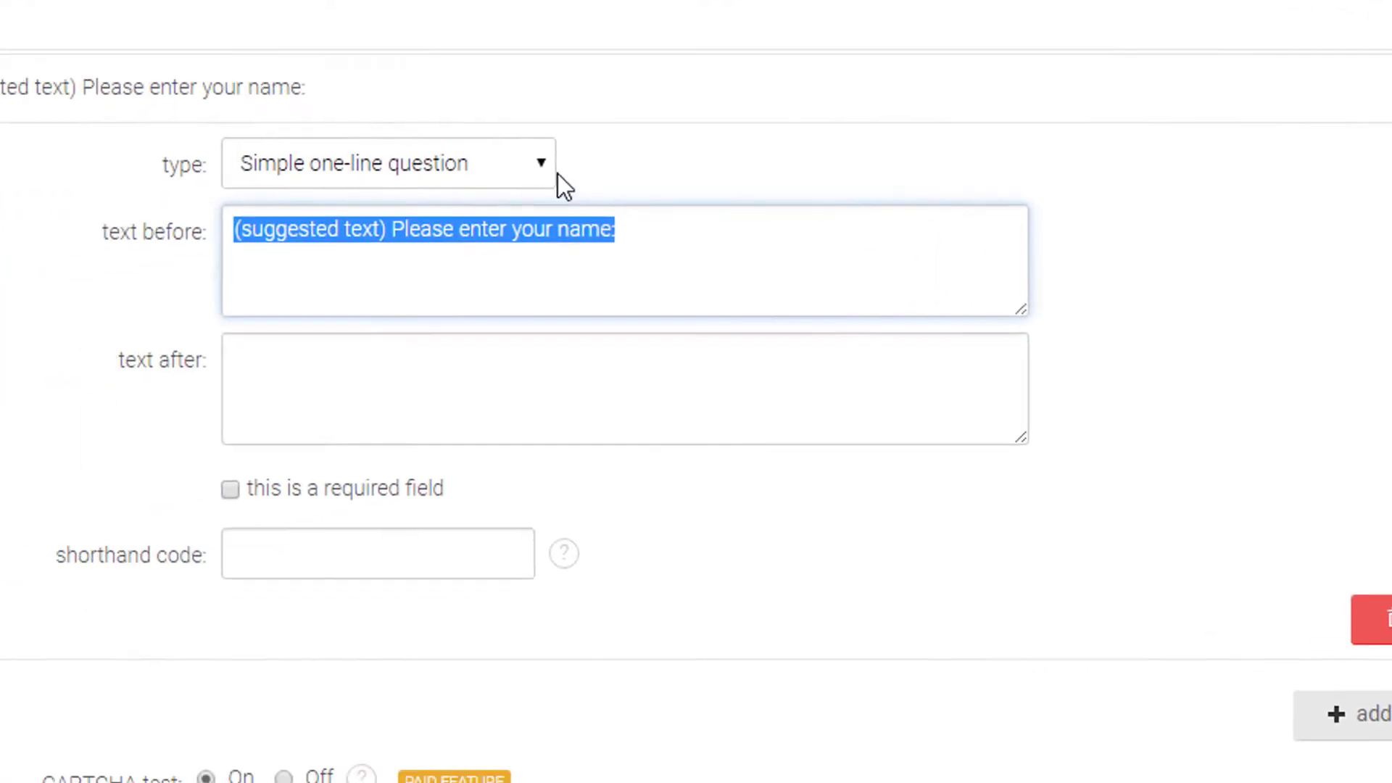
left_click(545, 166)
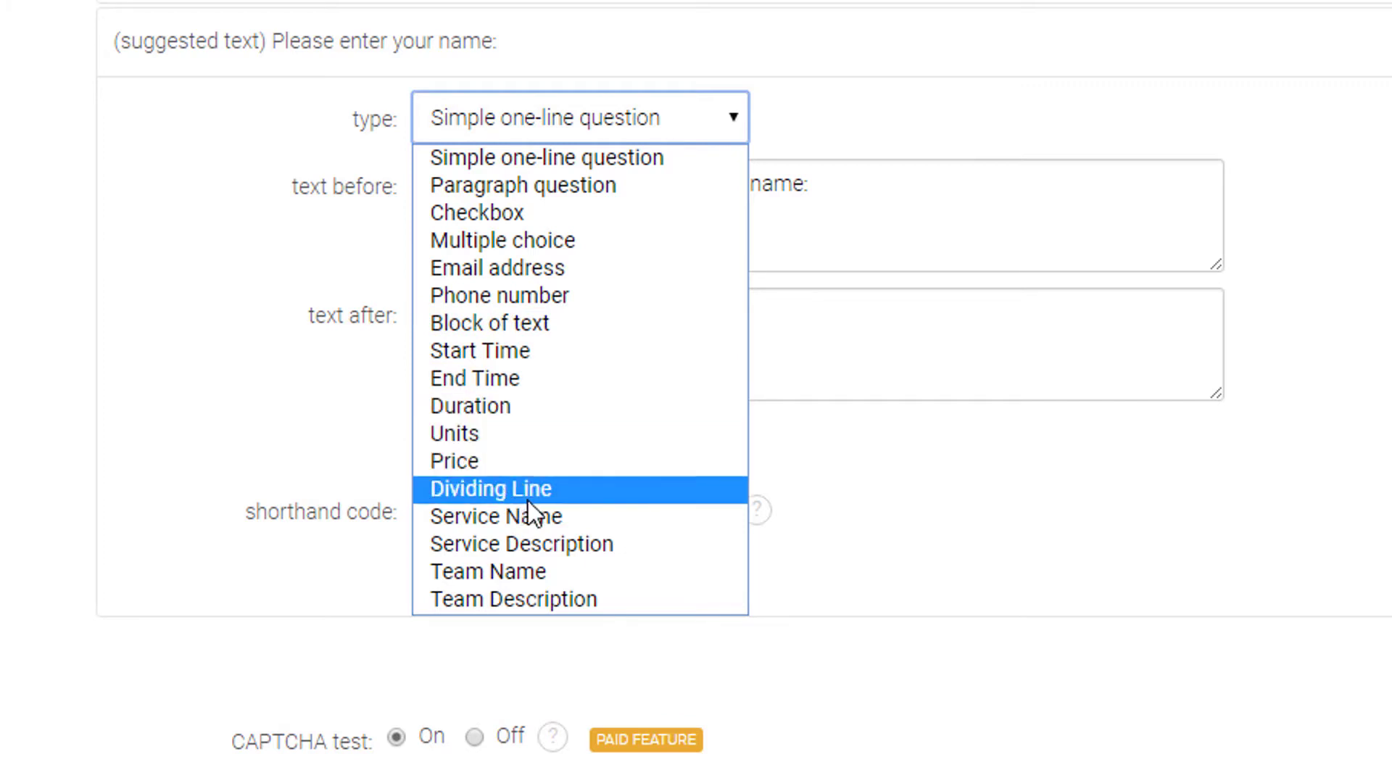
left_click(5, 422)
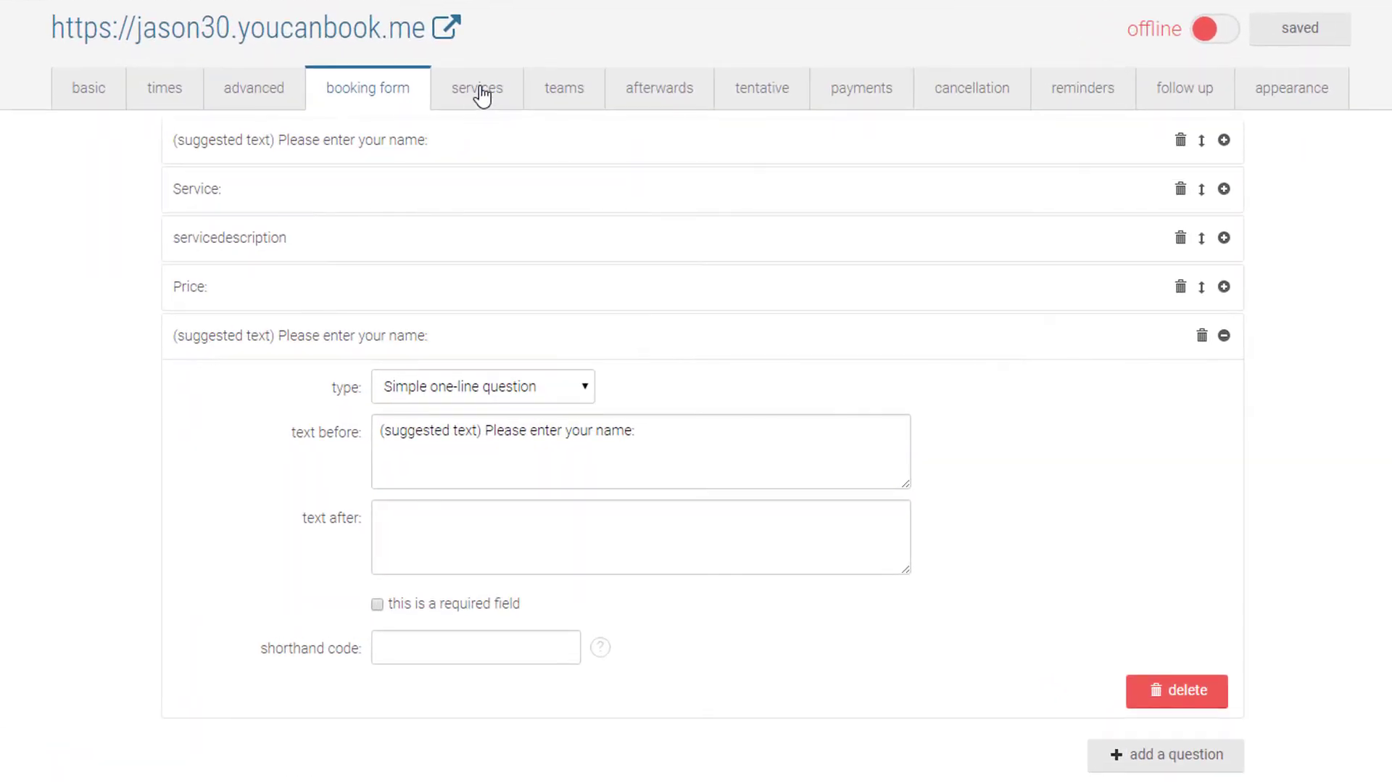
Step: Inspect Service #2's details, then preview Service #1's weekly booking calendar
left_click(532, 203)
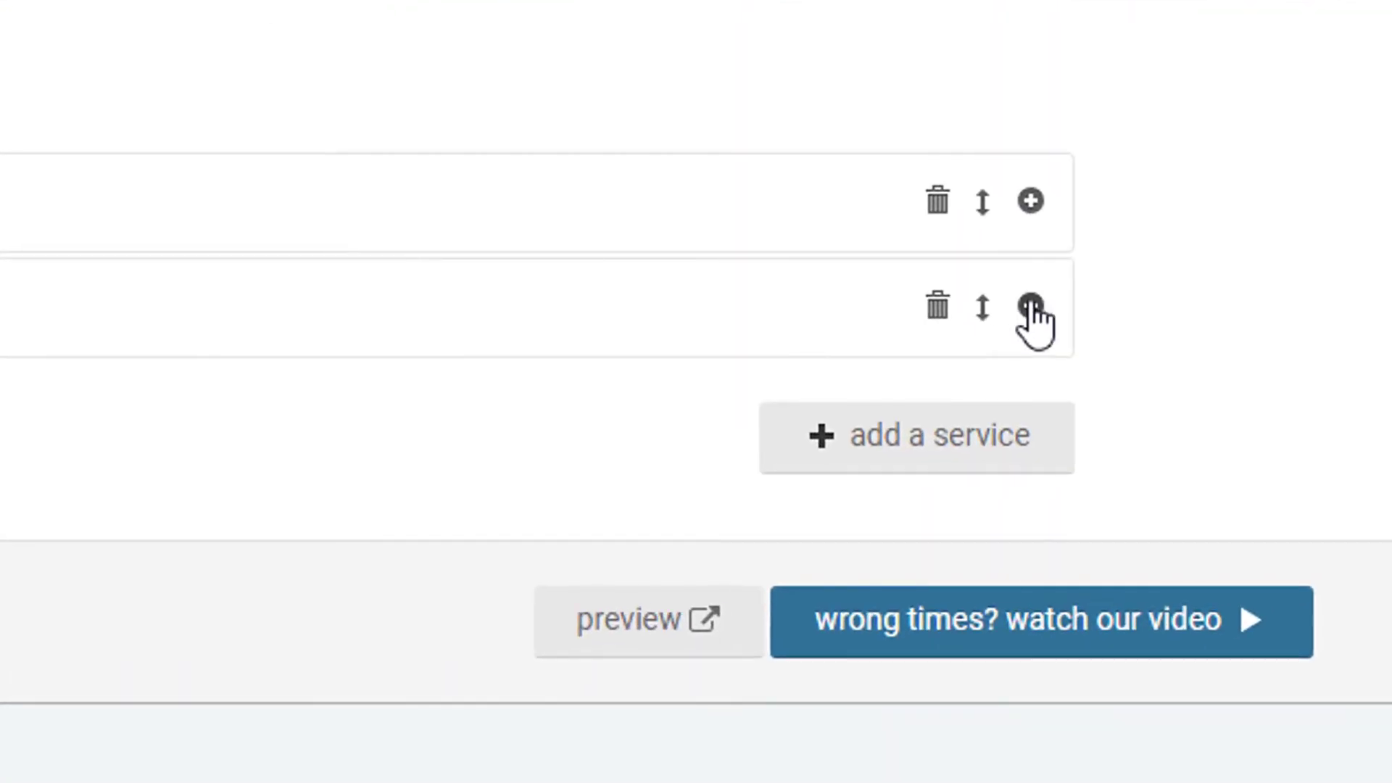
left_click(1030, 305)
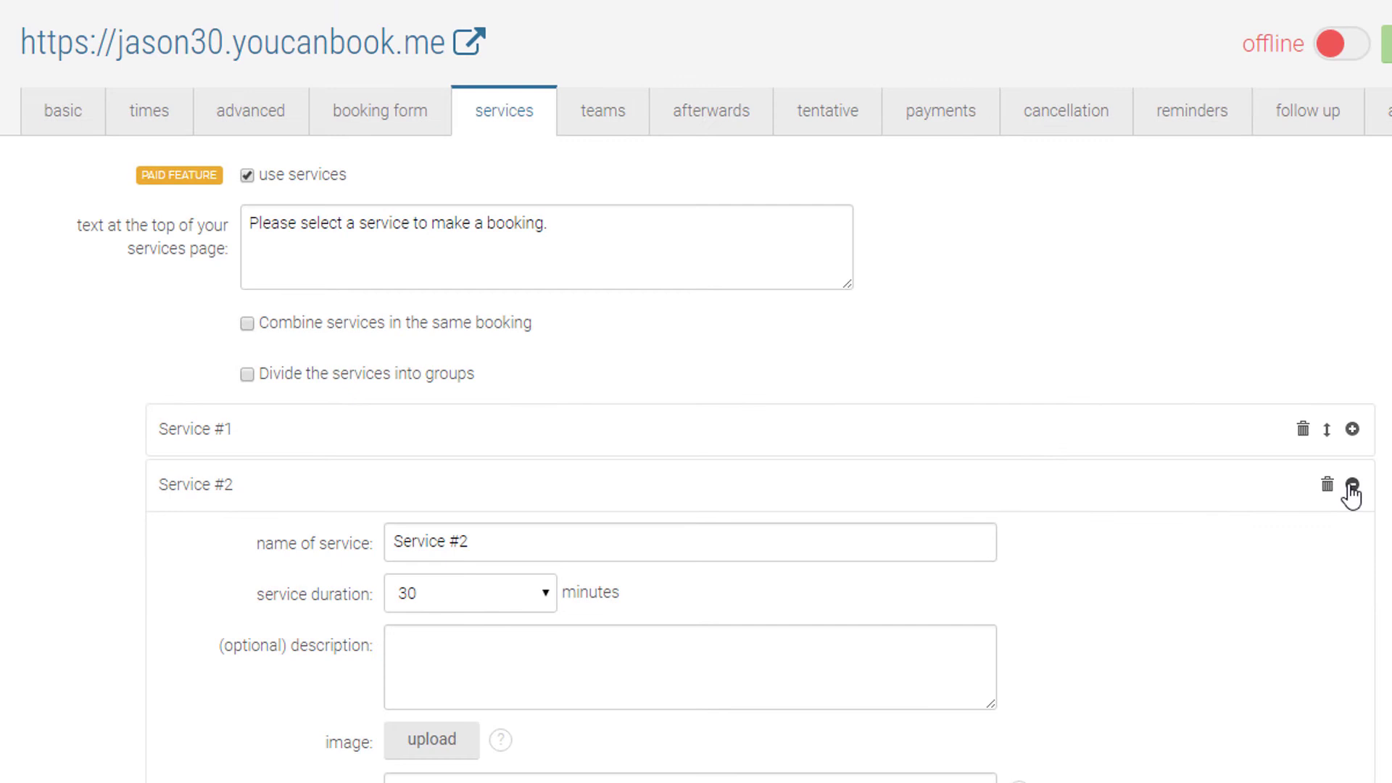
left_click(1353, 485)
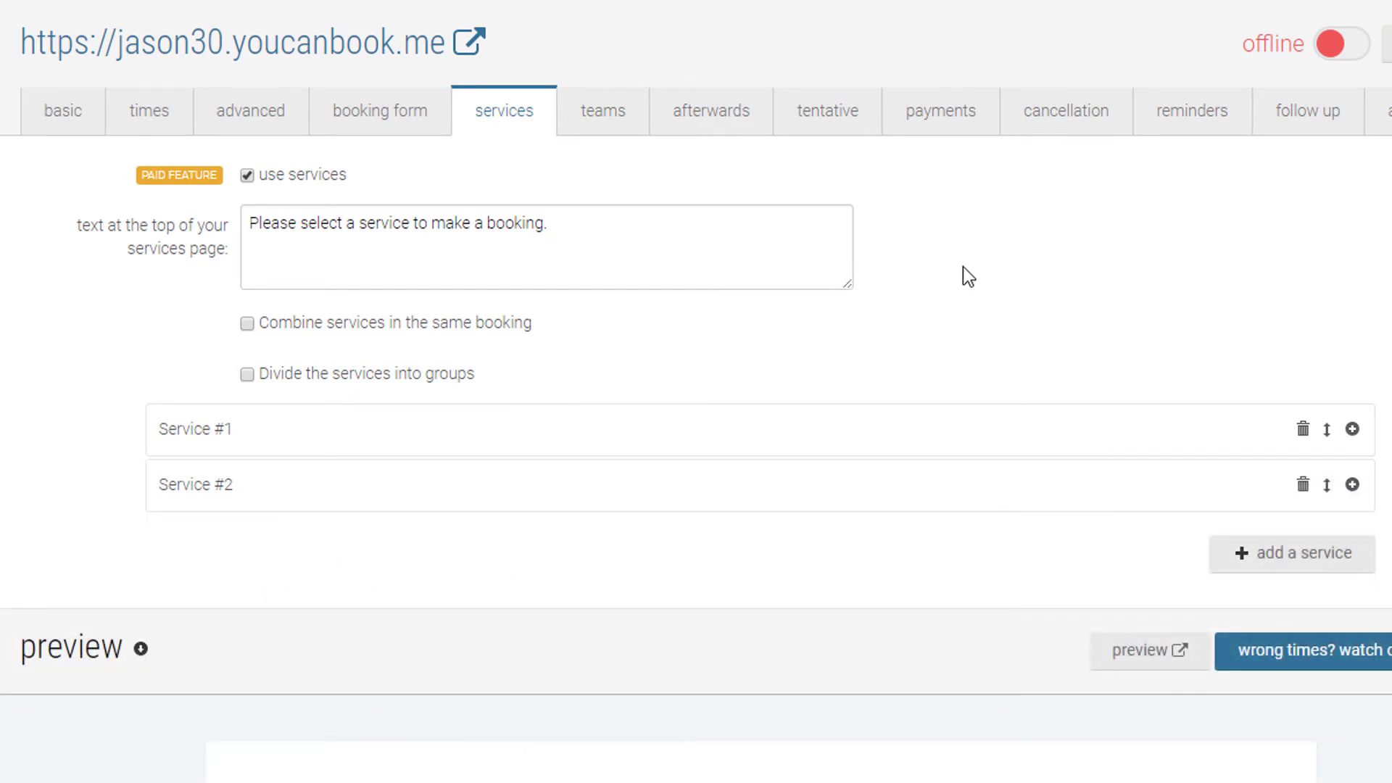
scroll(747, 743, "down", 8)
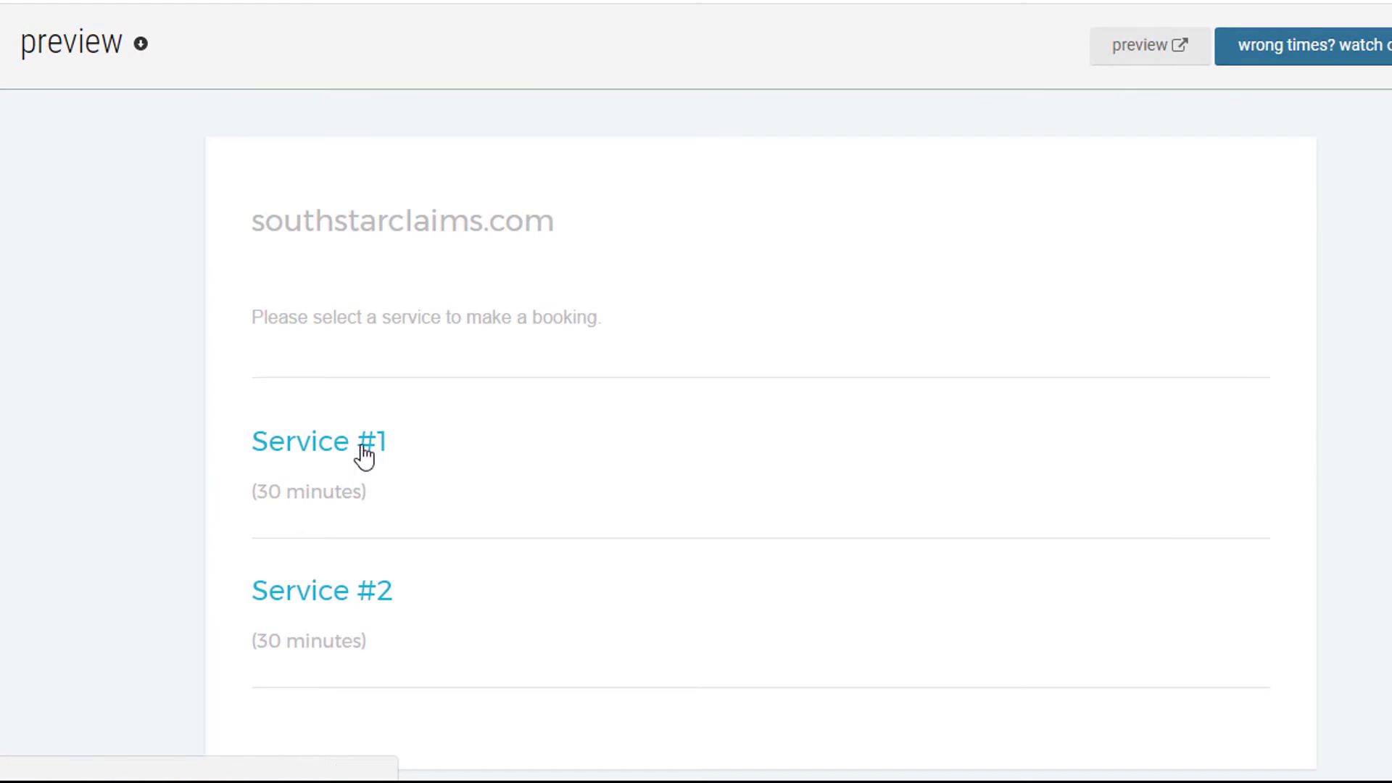
left_click(366, 456)
scroll(435, 508, "down", 5)
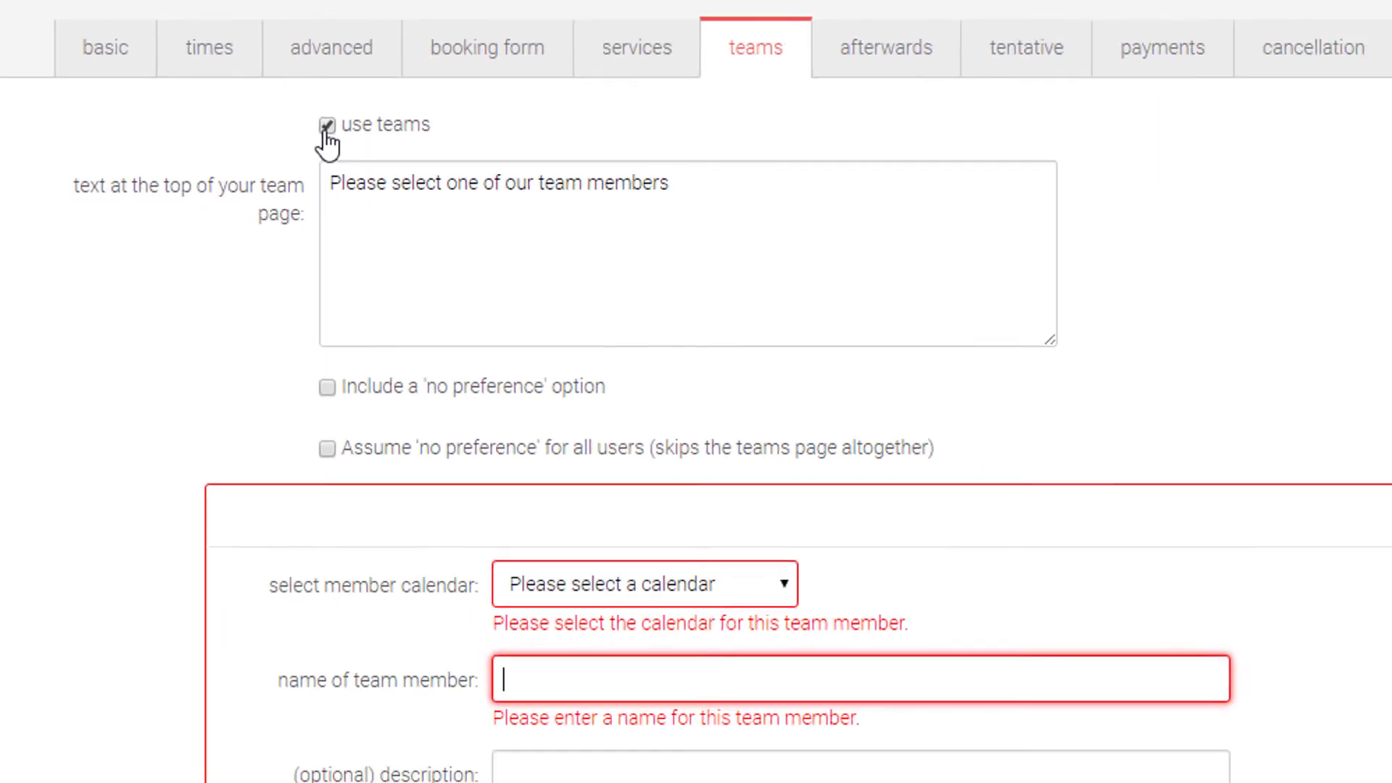
Step: Check which calendars are available for the empty team member, choosing none
left_click(516, 412)
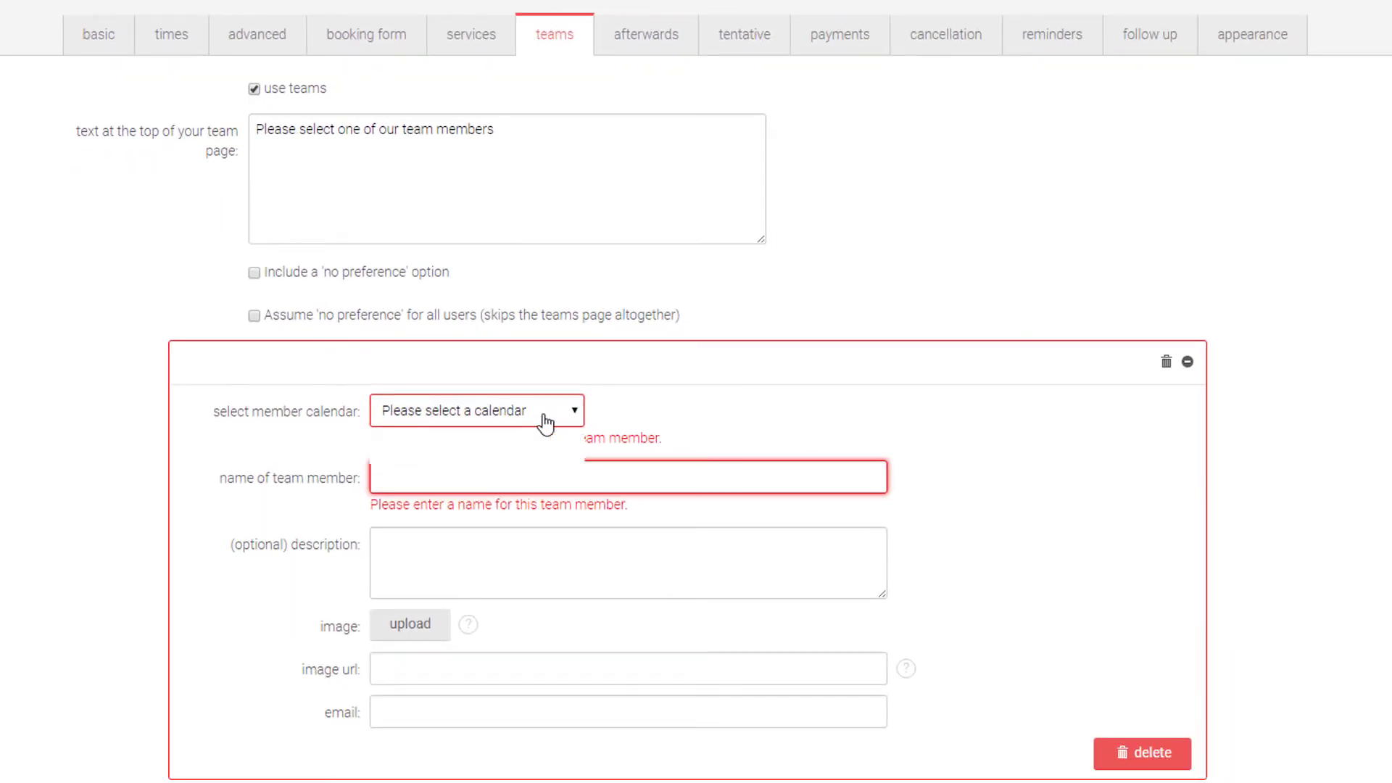
left_click(548, 415)
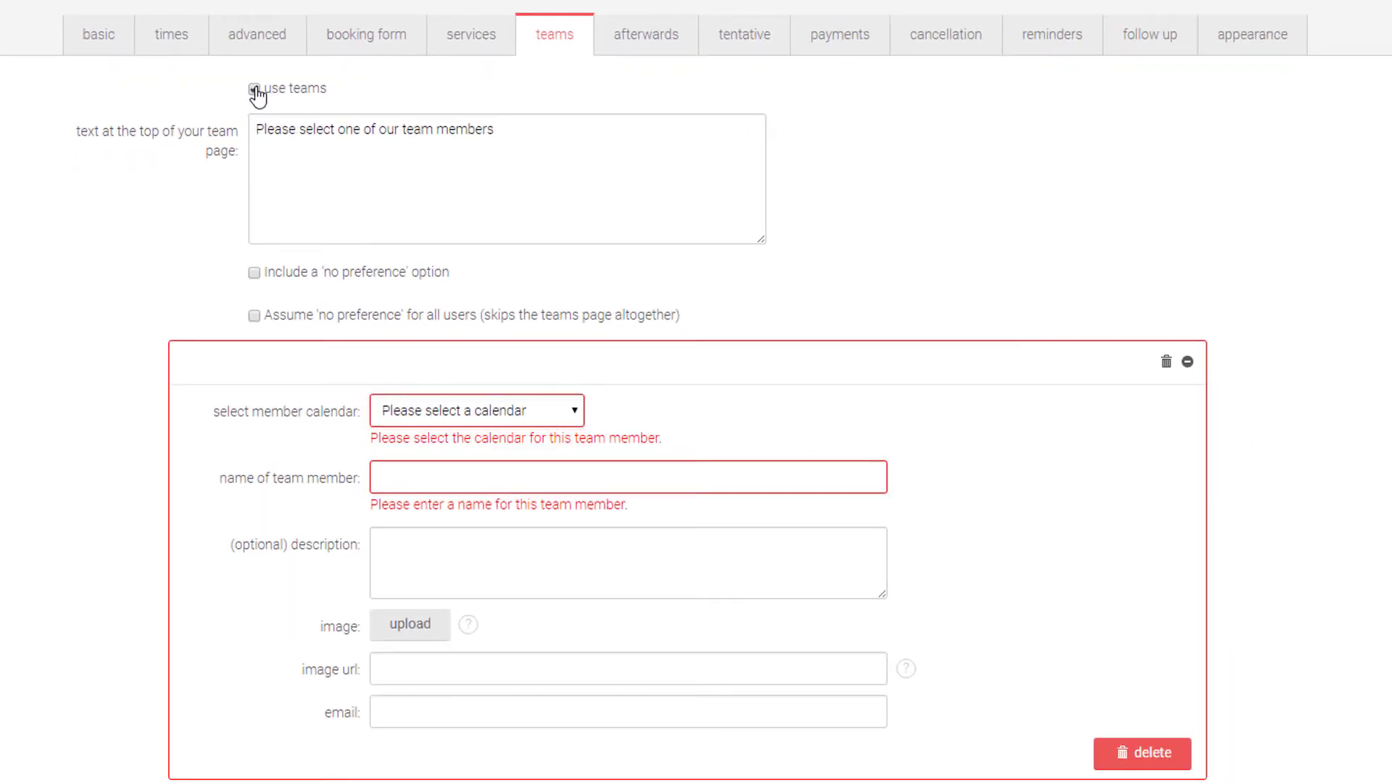
left_click(638, 40)
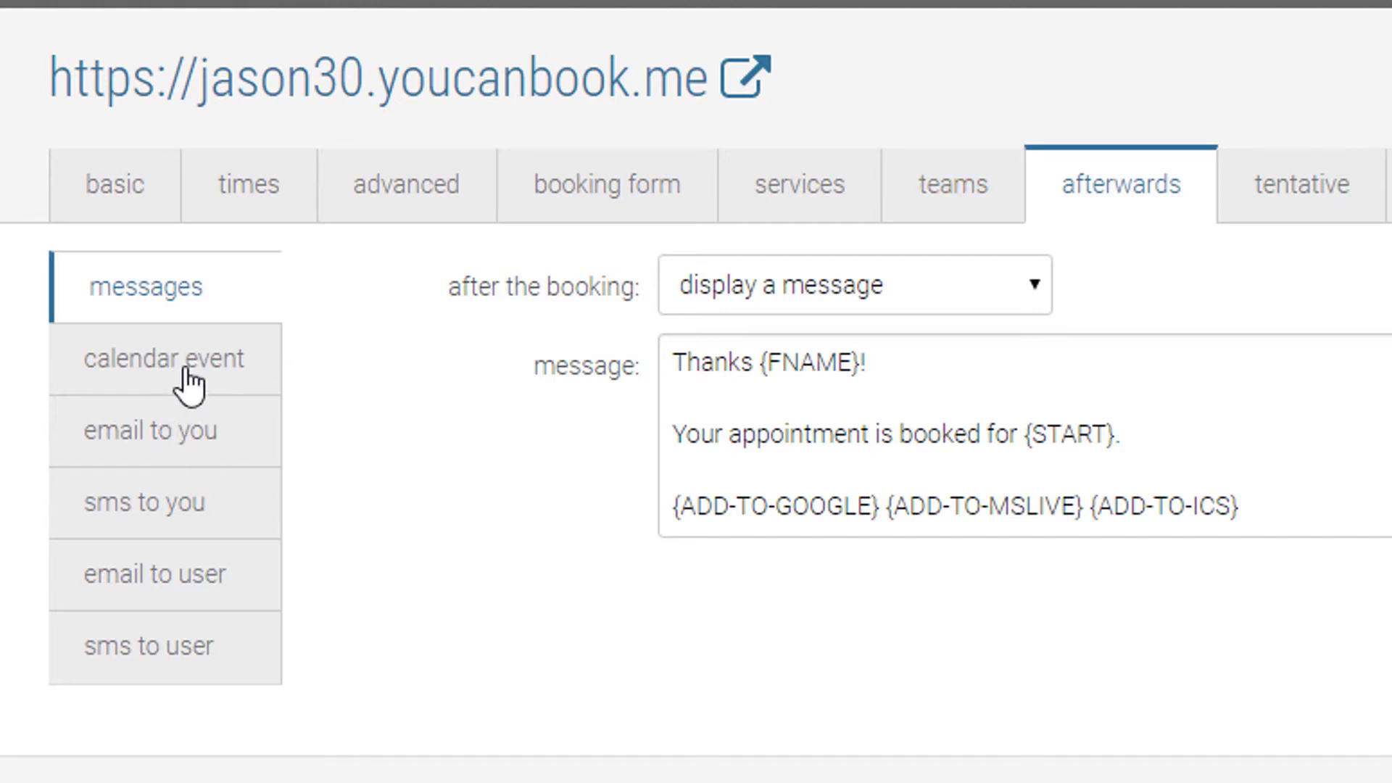
Step: Review the calendar event, owner email, owner SMS and booker confirmation email templates
left_click(188, 385)
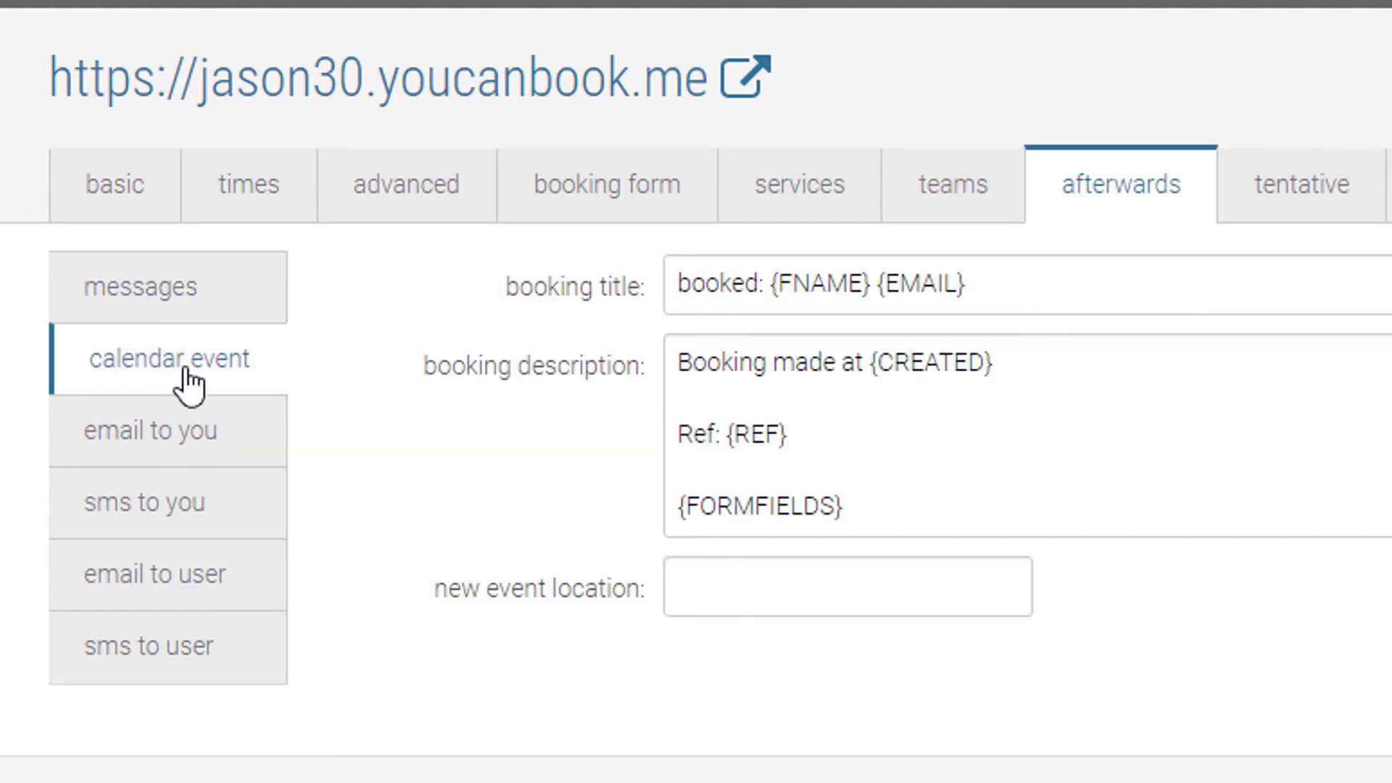
left_click(181, 445)
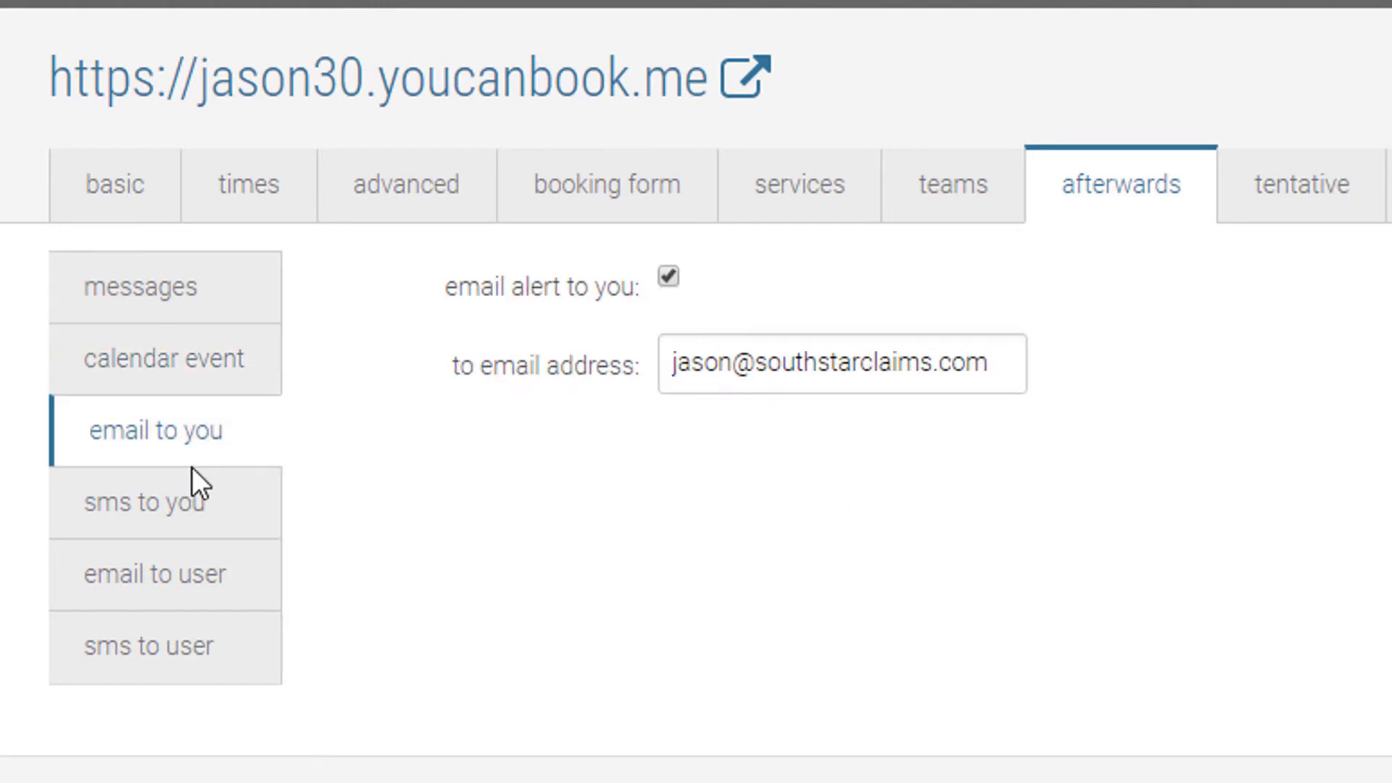
left_click(201, 521)
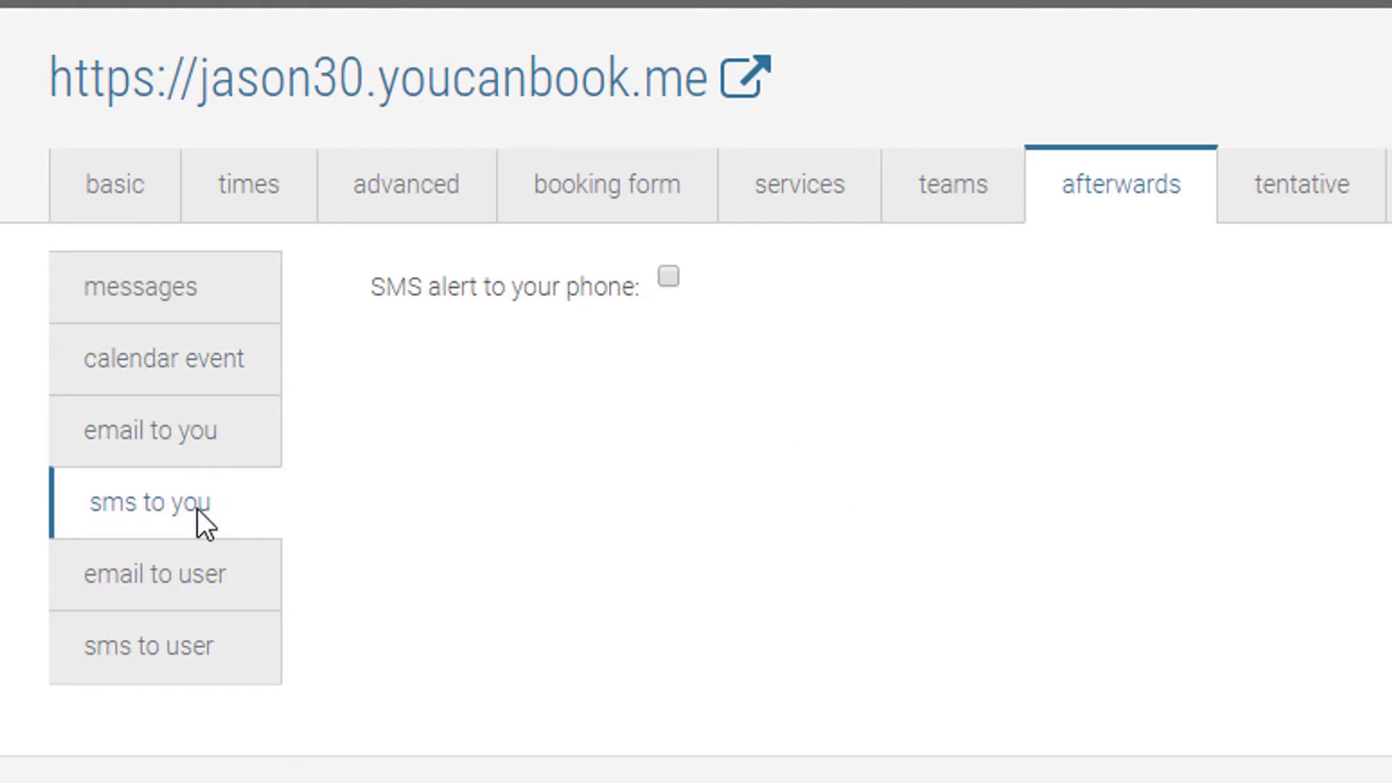
left_click(166, 591)
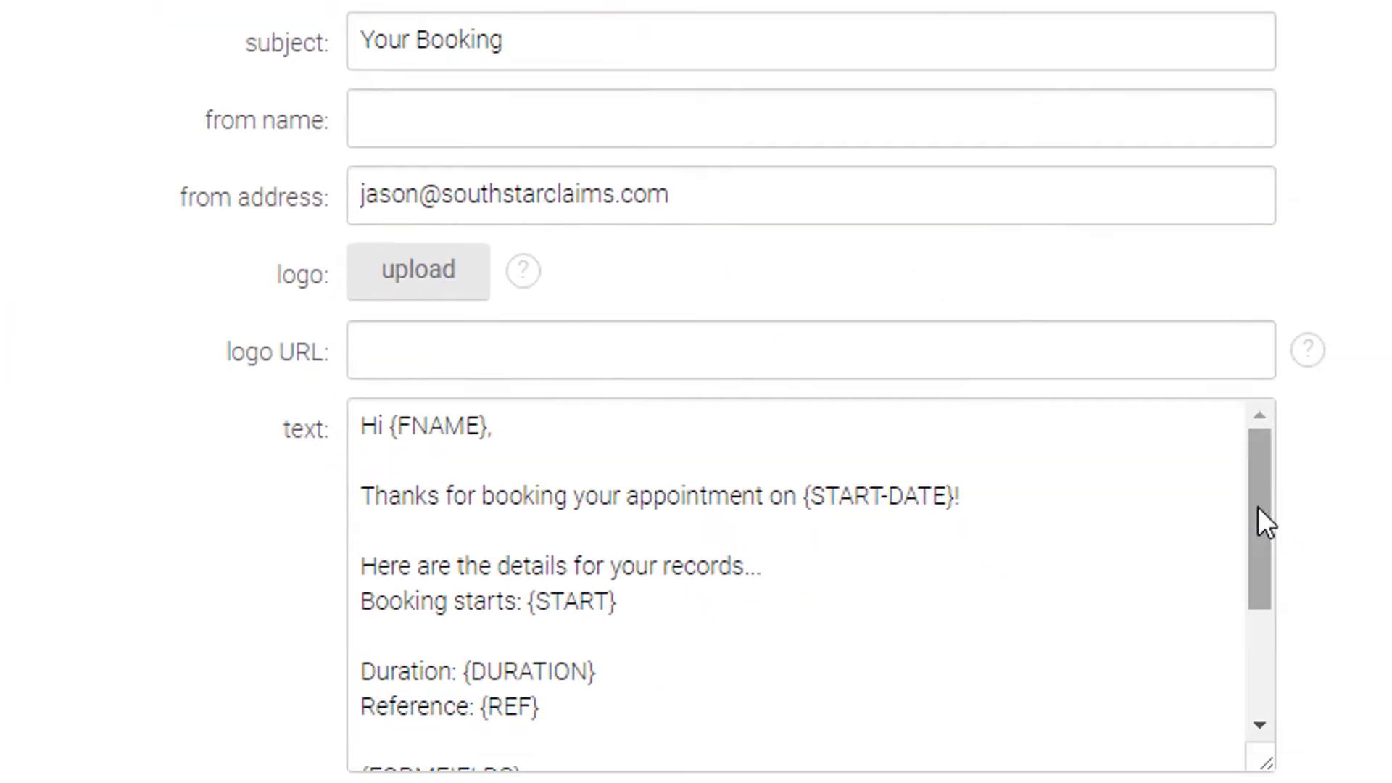
Step: Select the {FNAME} placeholder in the booker's confirmation email text
left_click(1102, 355)
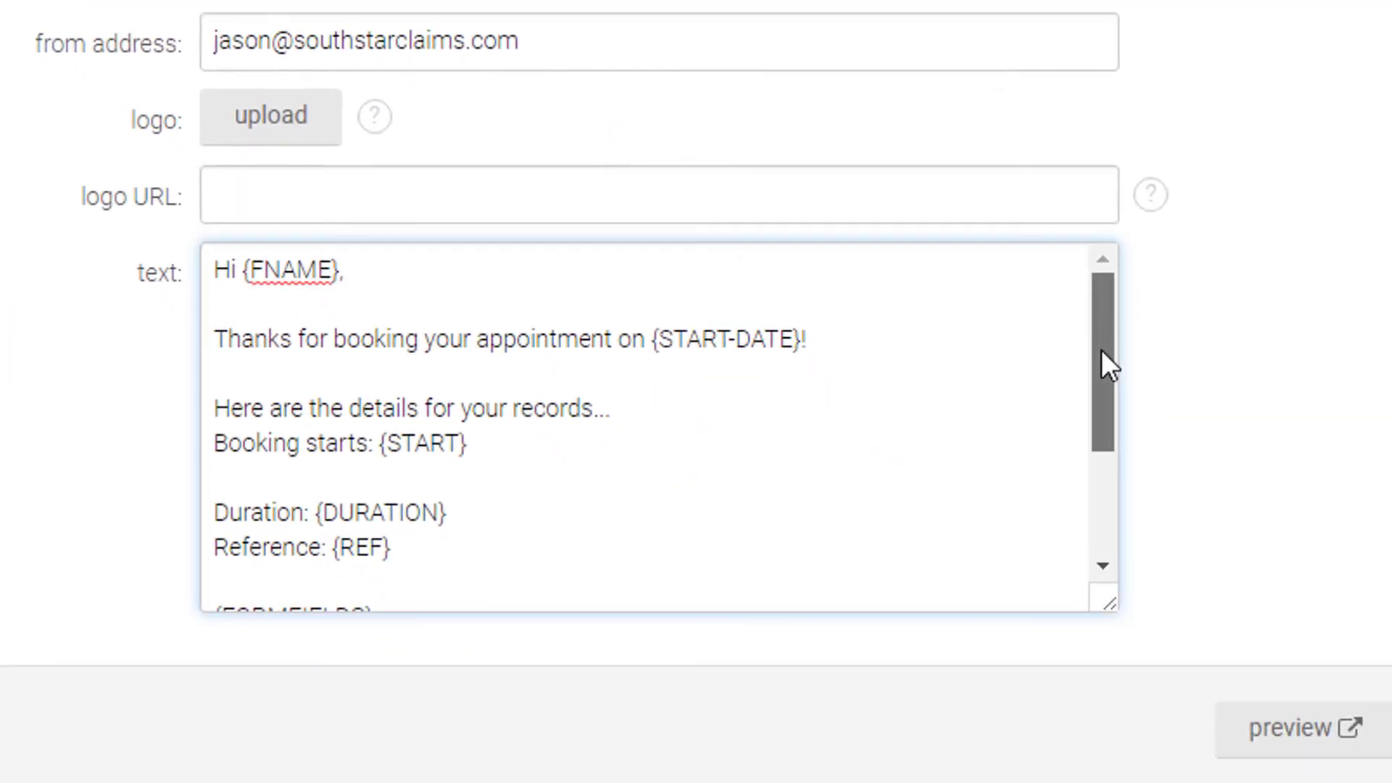
left_click_drag(1102, 352, 554, 351)
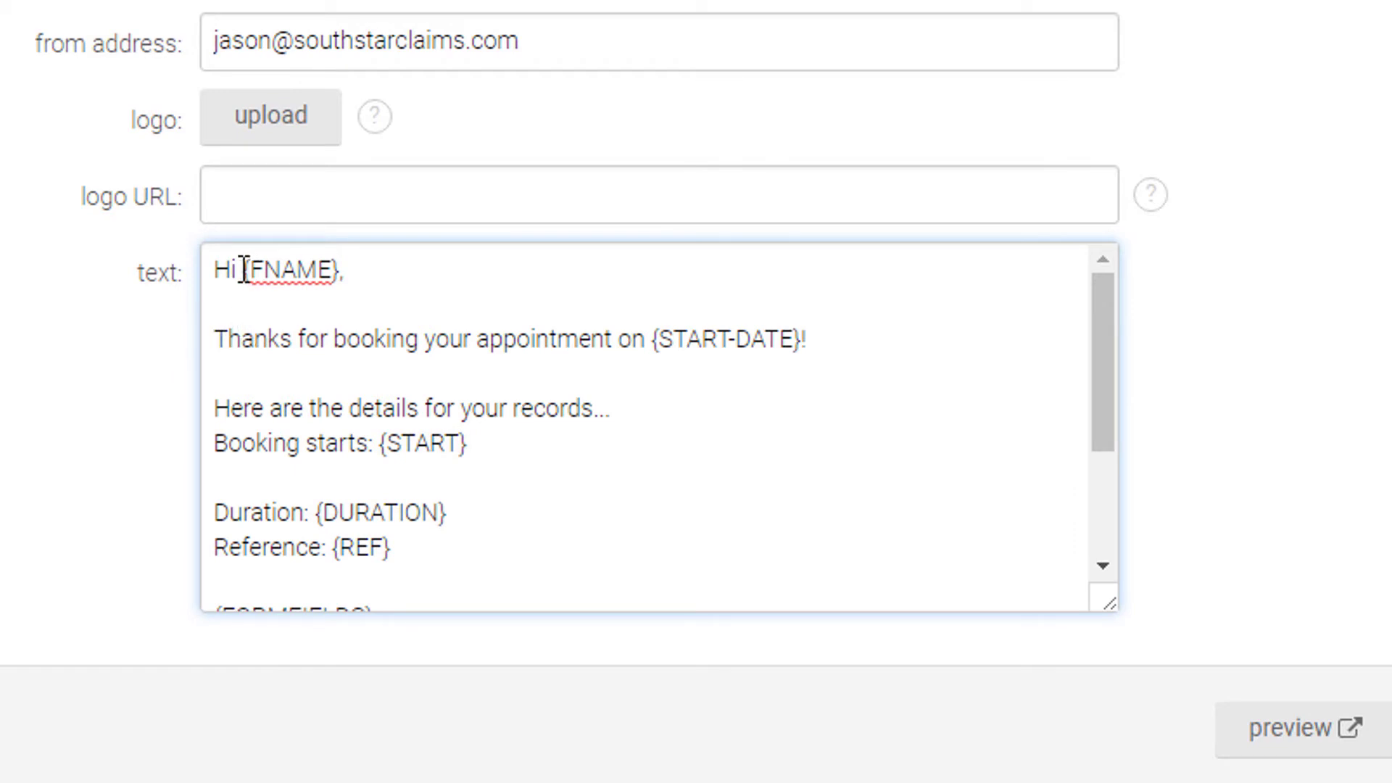
left_click_drag(245, 271, 338, 277)
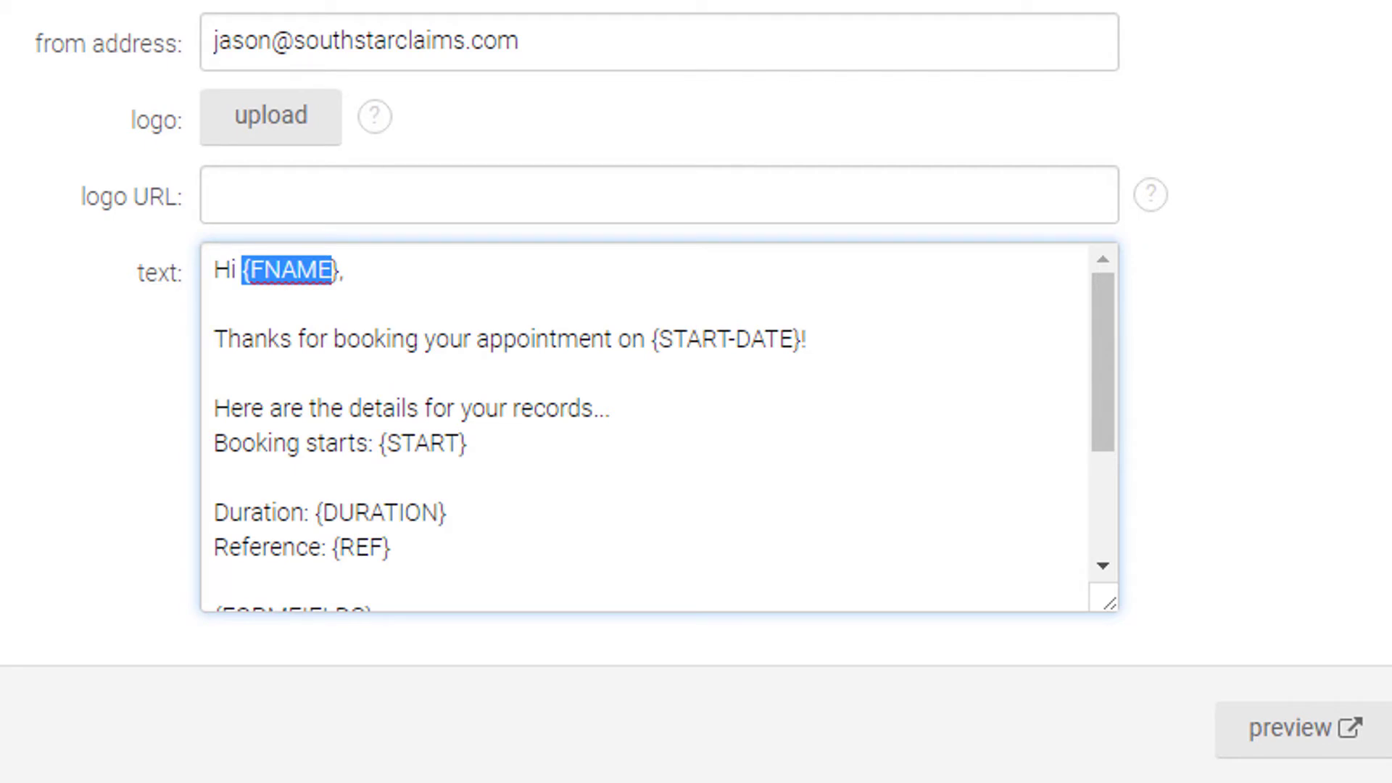
scroll(696, 363, "up", 5)
left_click(348, 94)
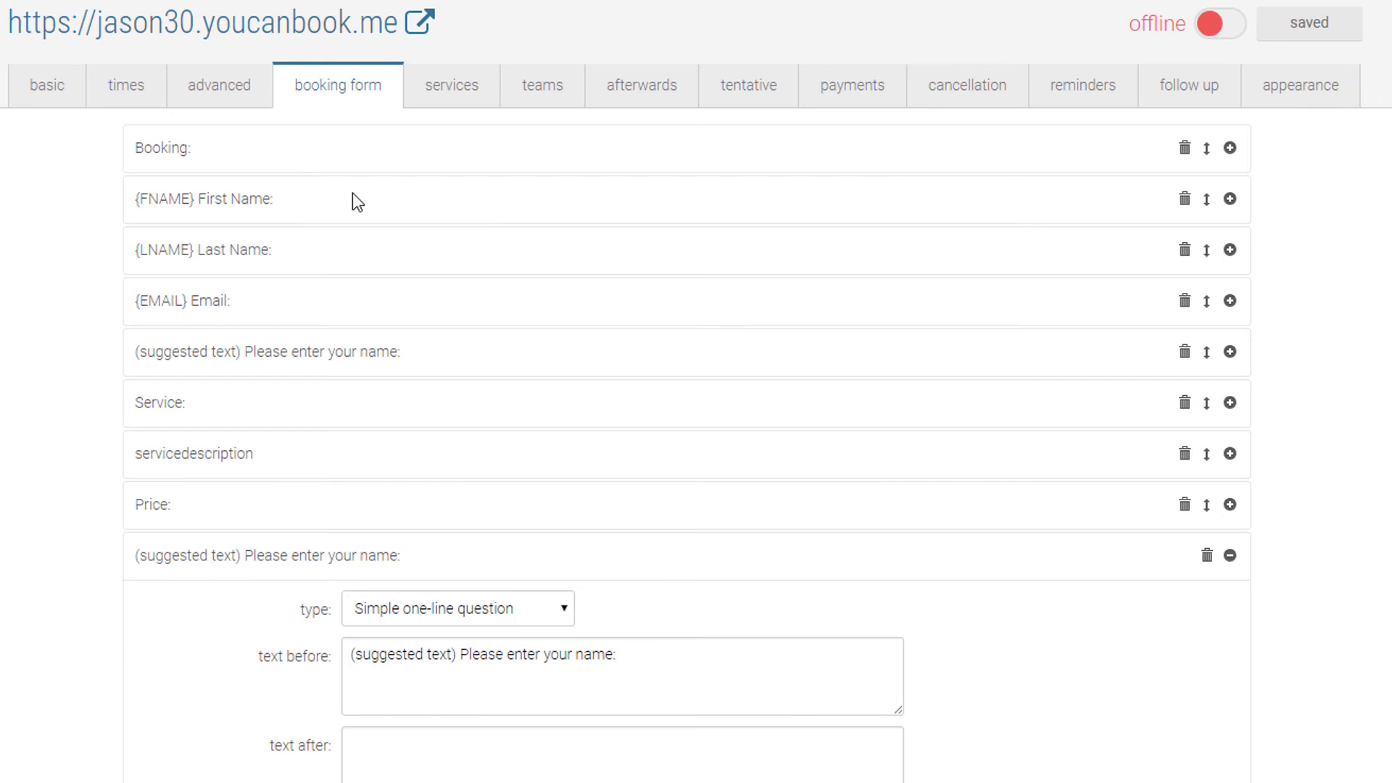
Step: Expand the First Name question and confirm its shorthand code is FNAME
left_click(1230, 198)
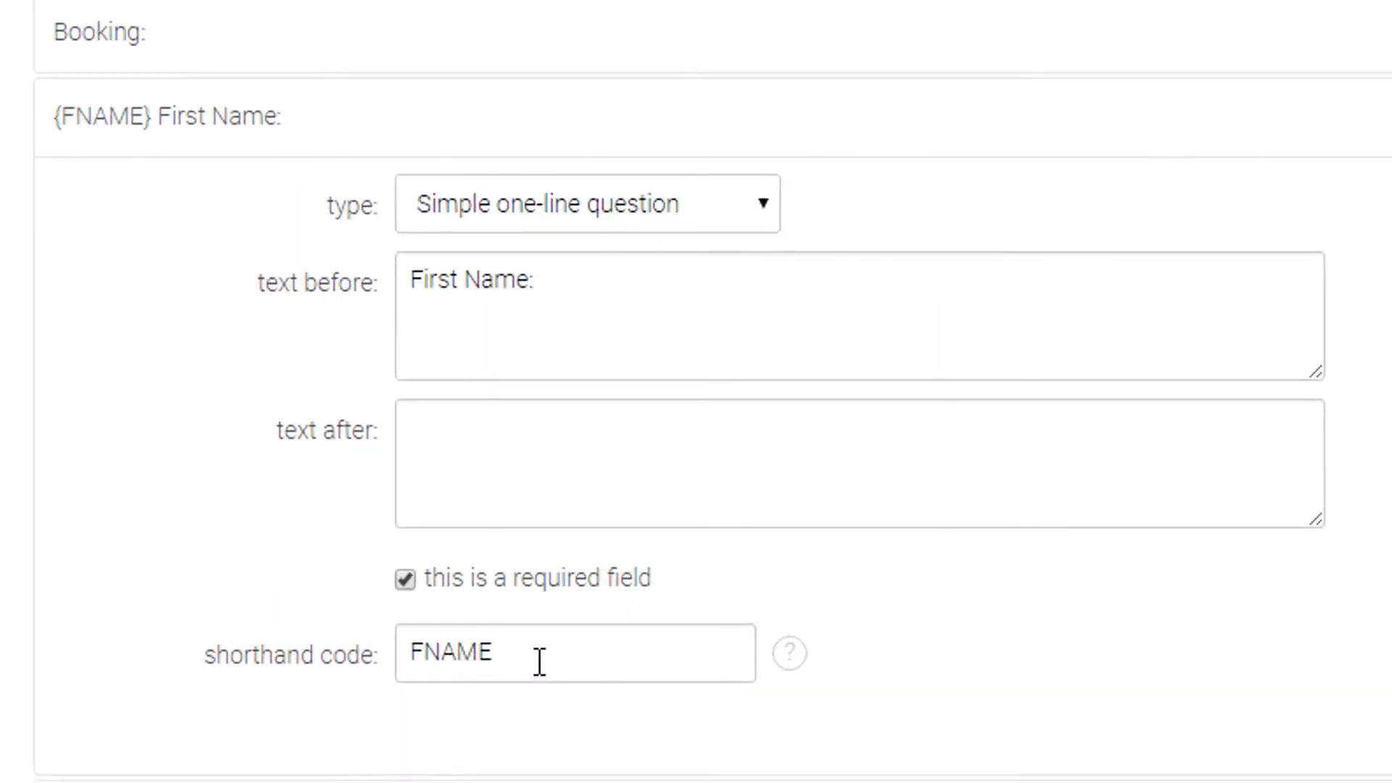
left_click(304, 628)
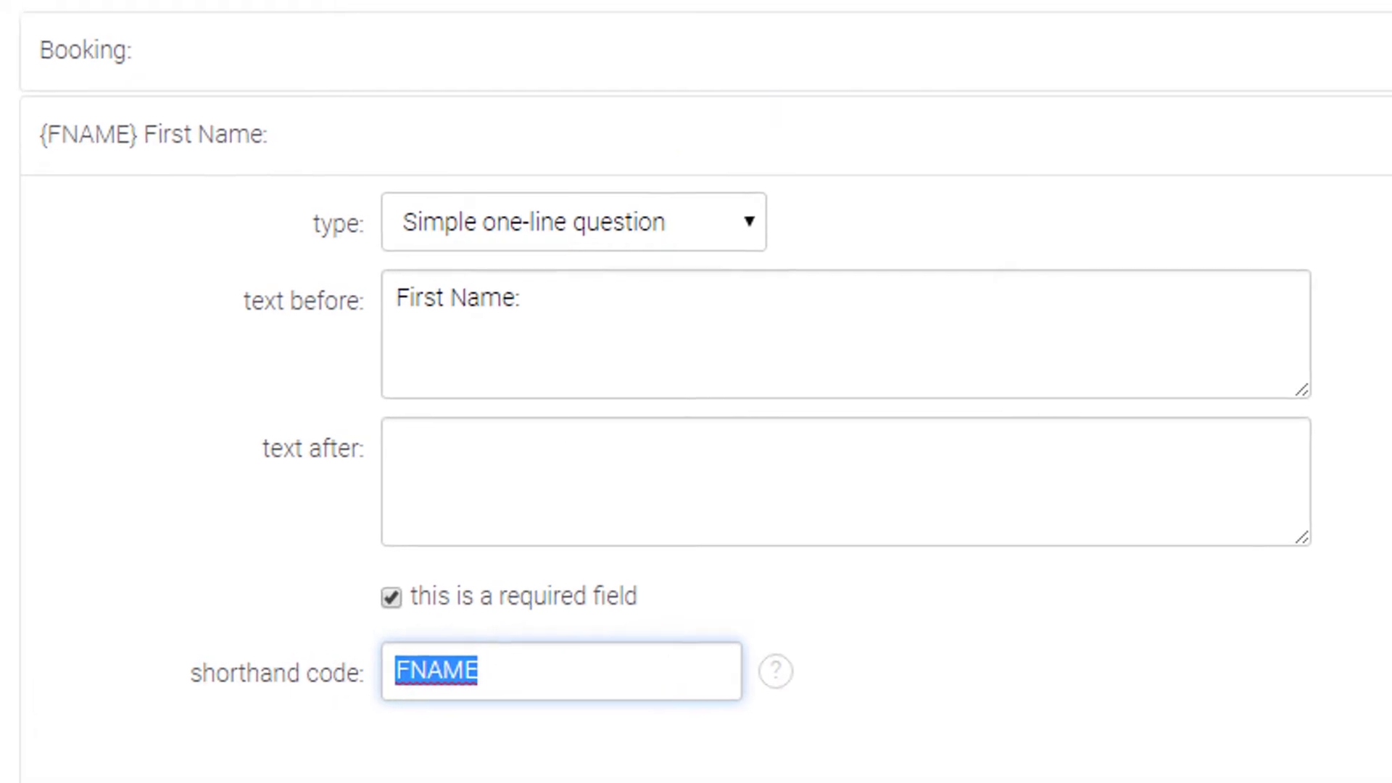
left_click(877, 122)
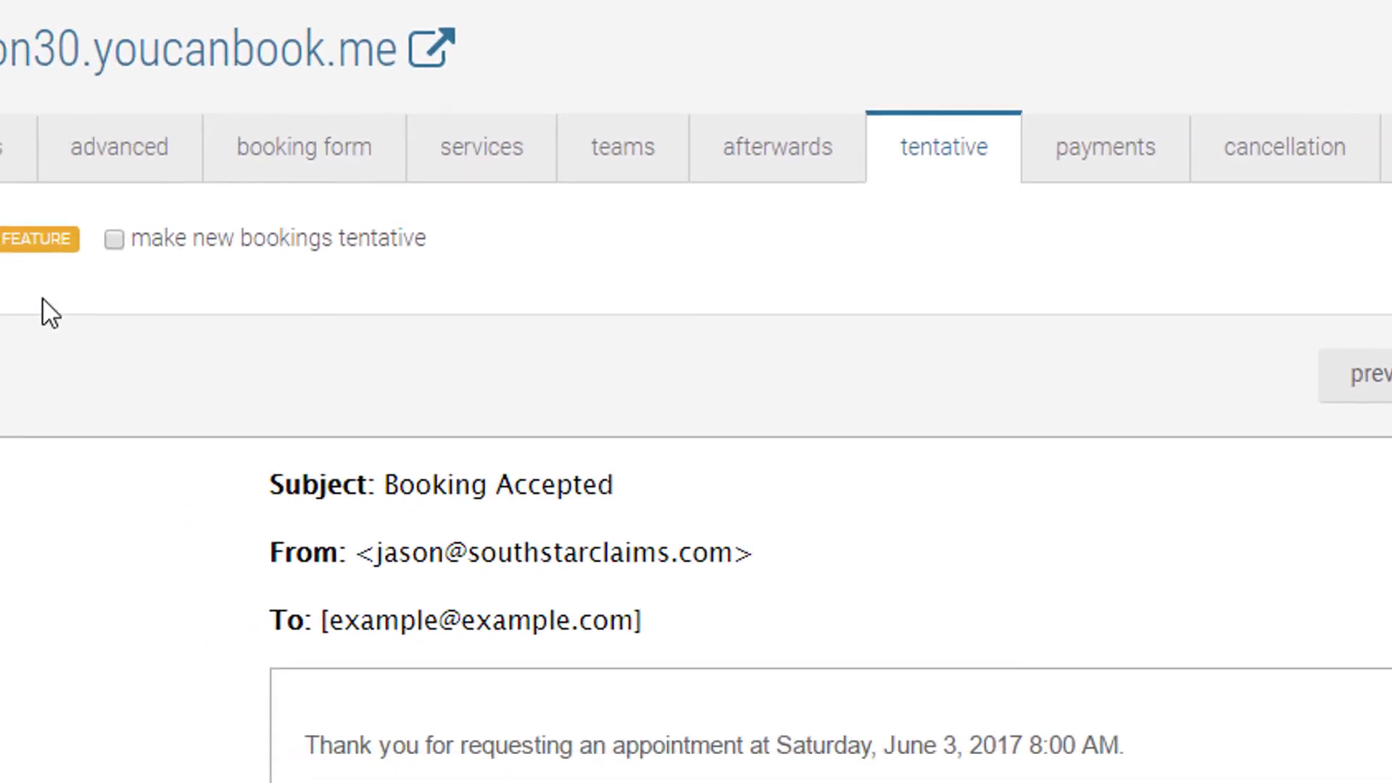
Step: Tick 'make new bookings tentative' and view the default reject message template
left_click(14, 253)
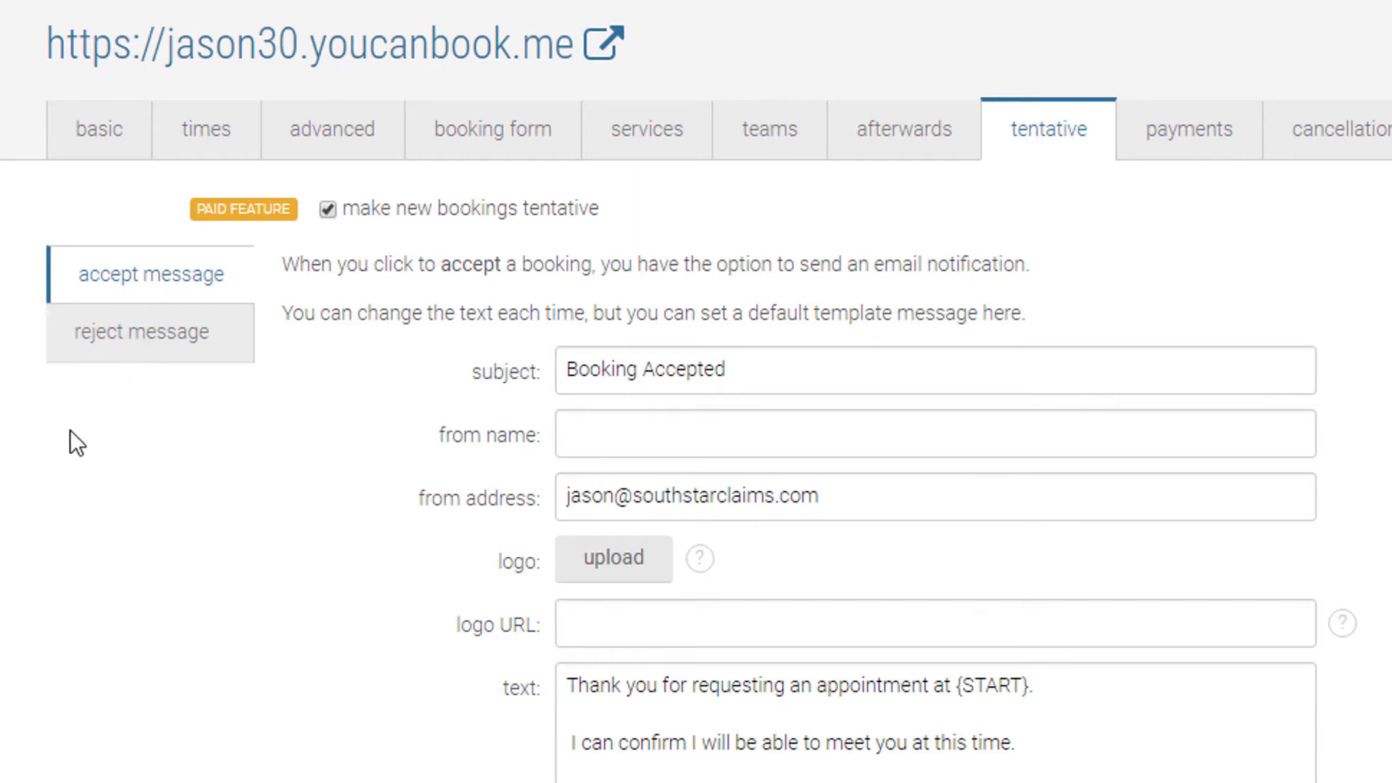
left_click(111, 351)
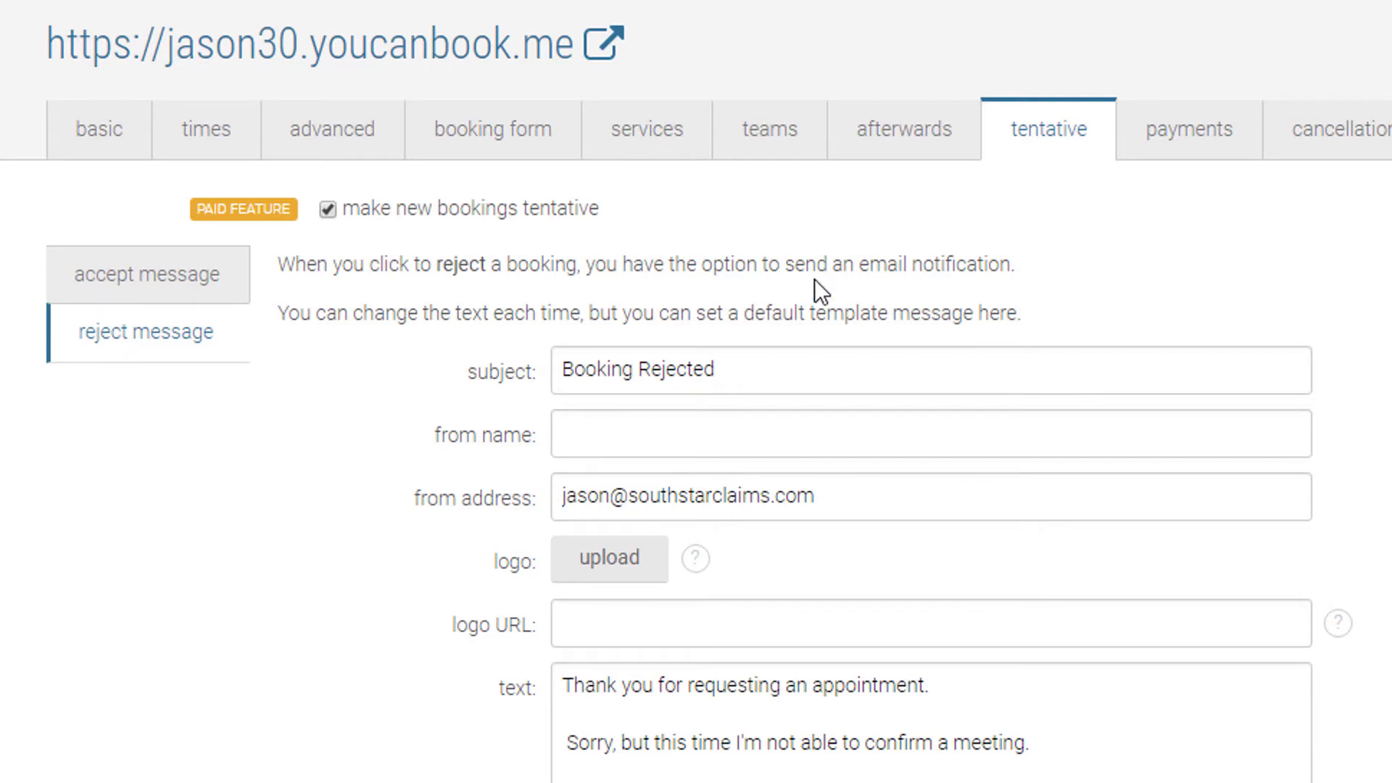
left_click(1127, 161)
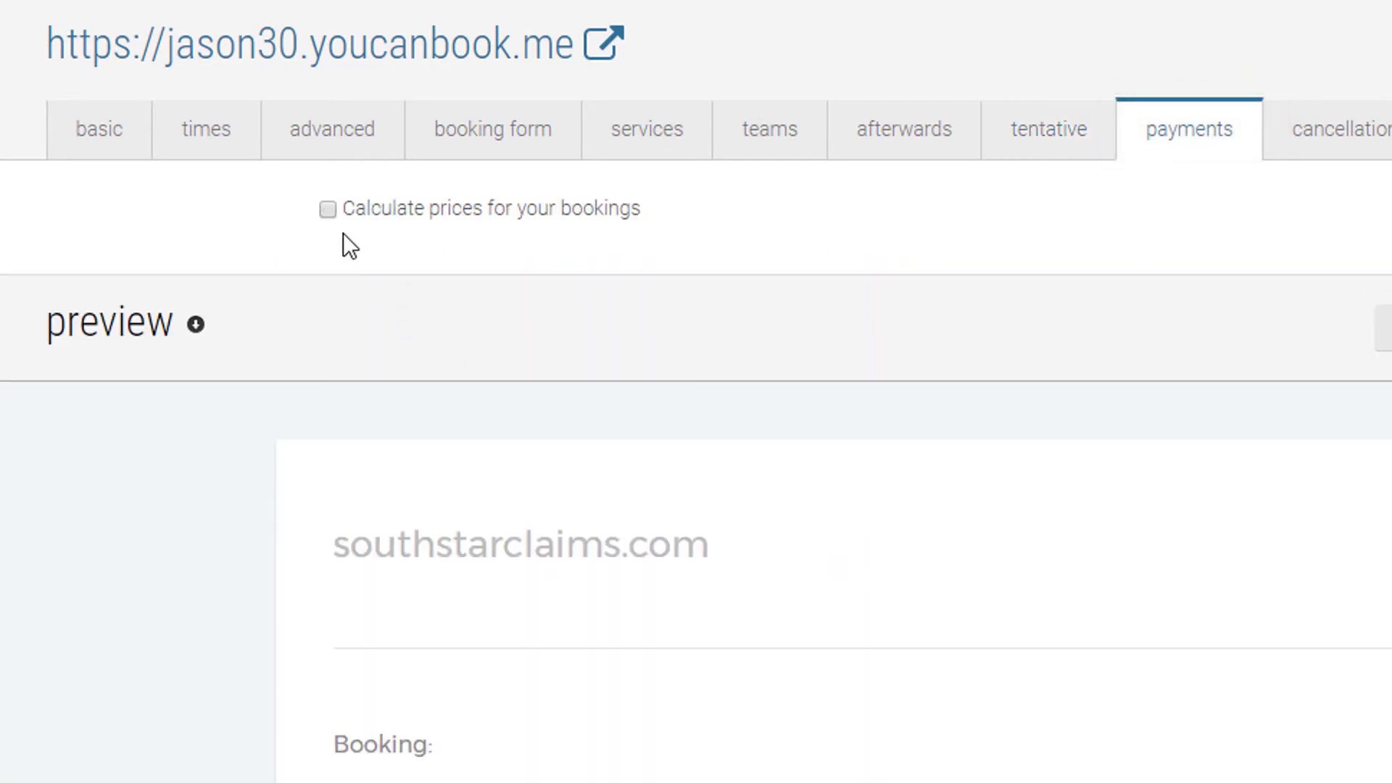
Step: Switch on price calculation for bookings, priced by services in $
left_click(328, 210)
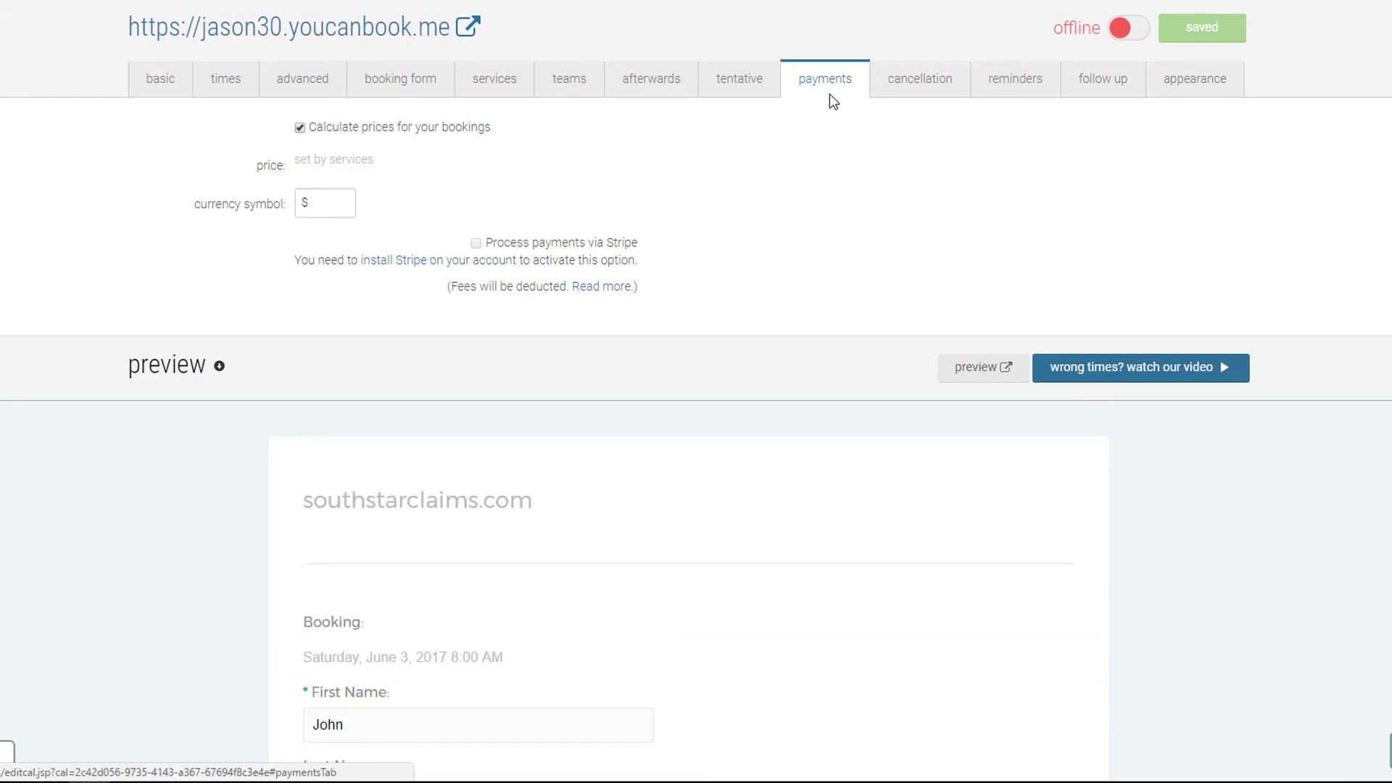
scroll(651, 530, "down", 5)
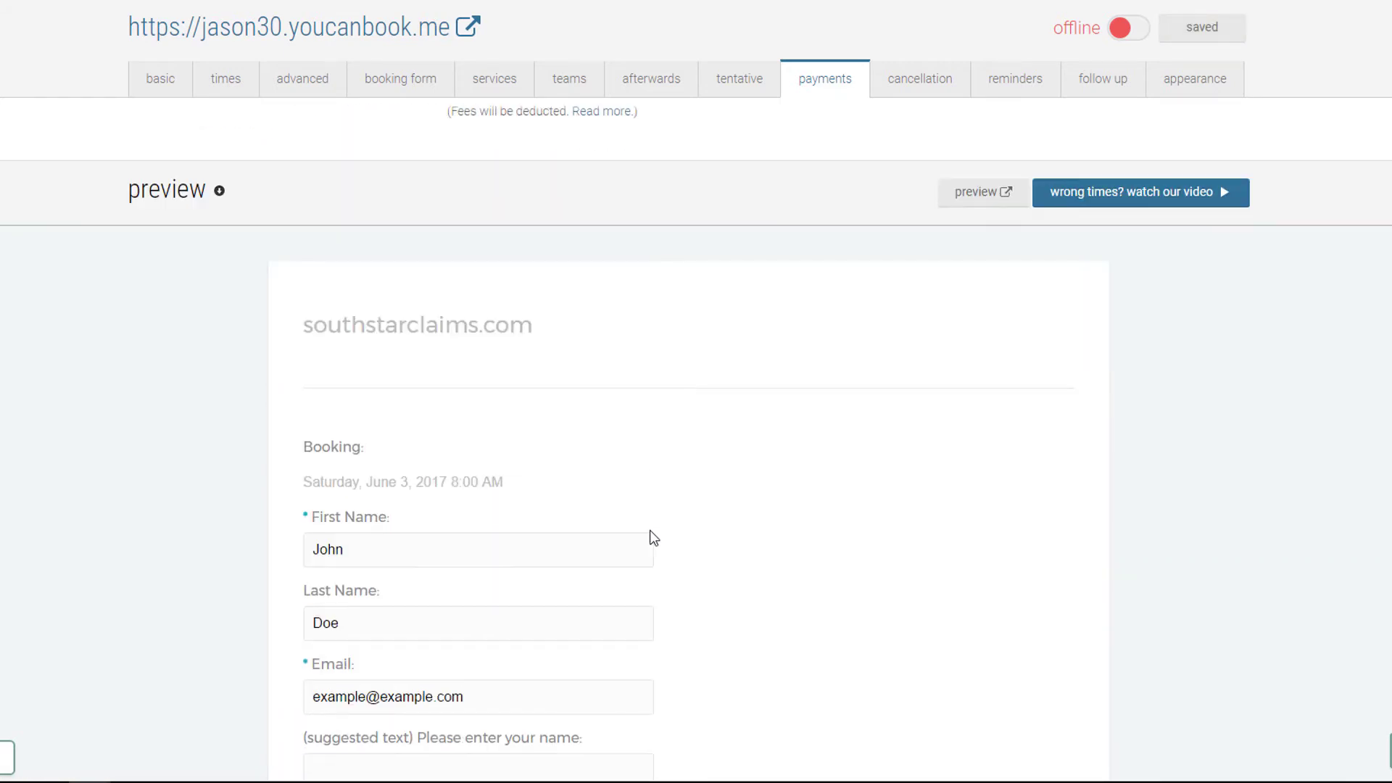
scroll(646, 533, "down", 2)
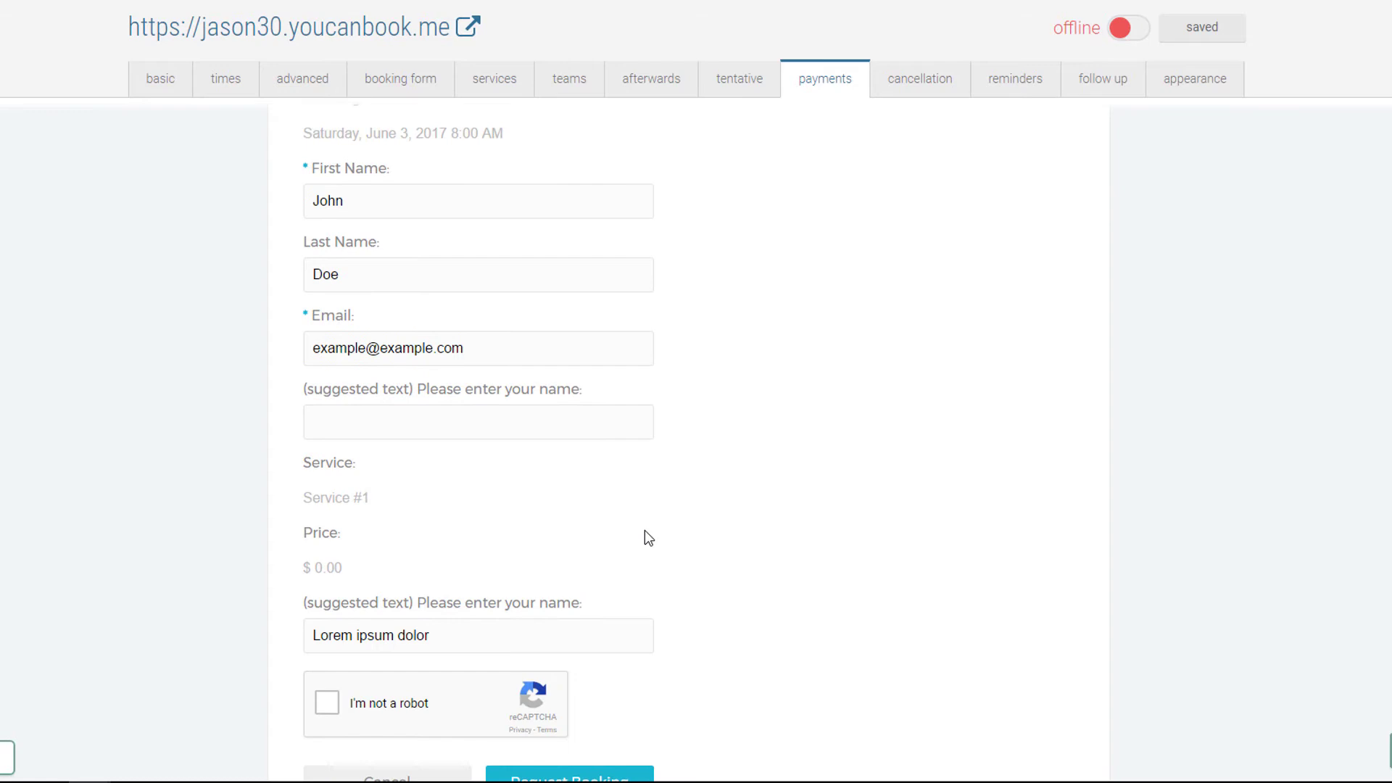
scroll(646, 537, "up", 7)
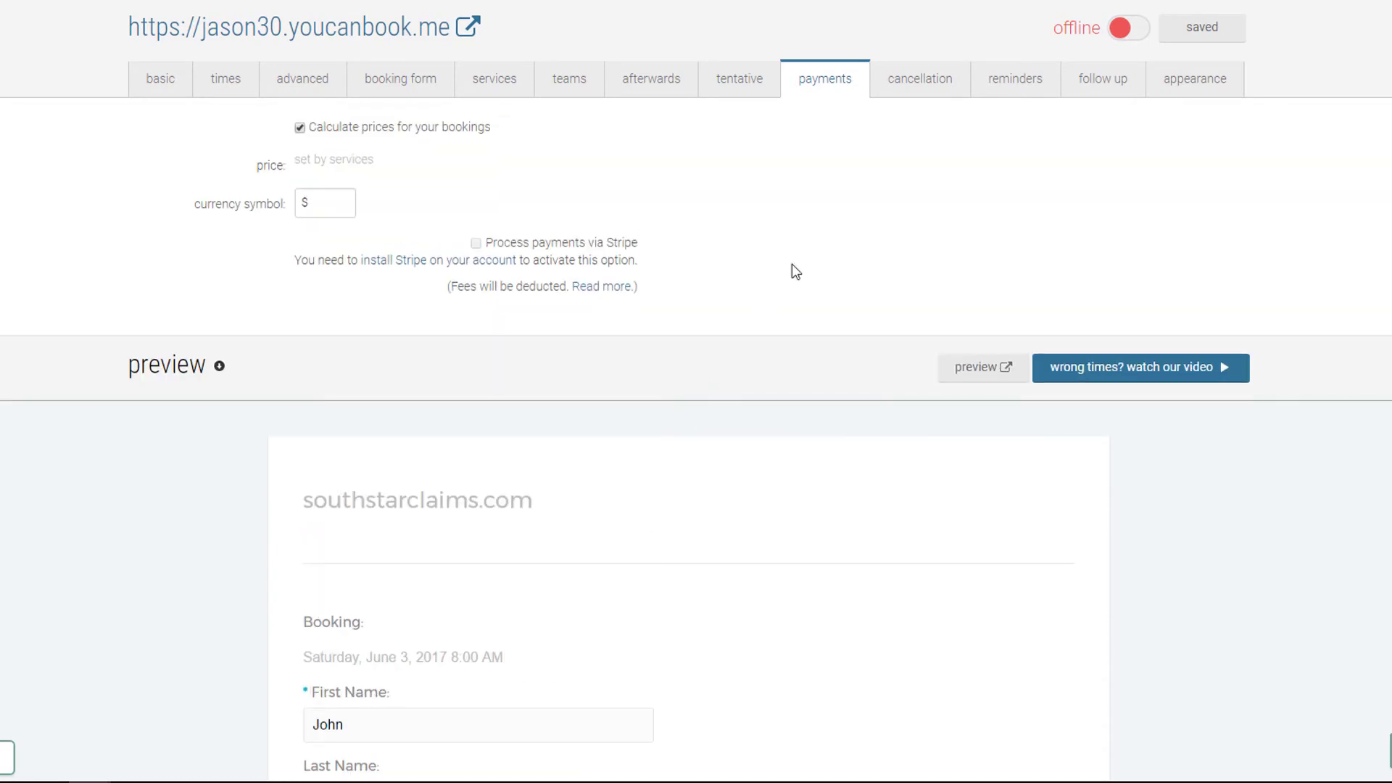
Step: Look over the cancellation, reminder and follow-up settings
left_click(935, 88)
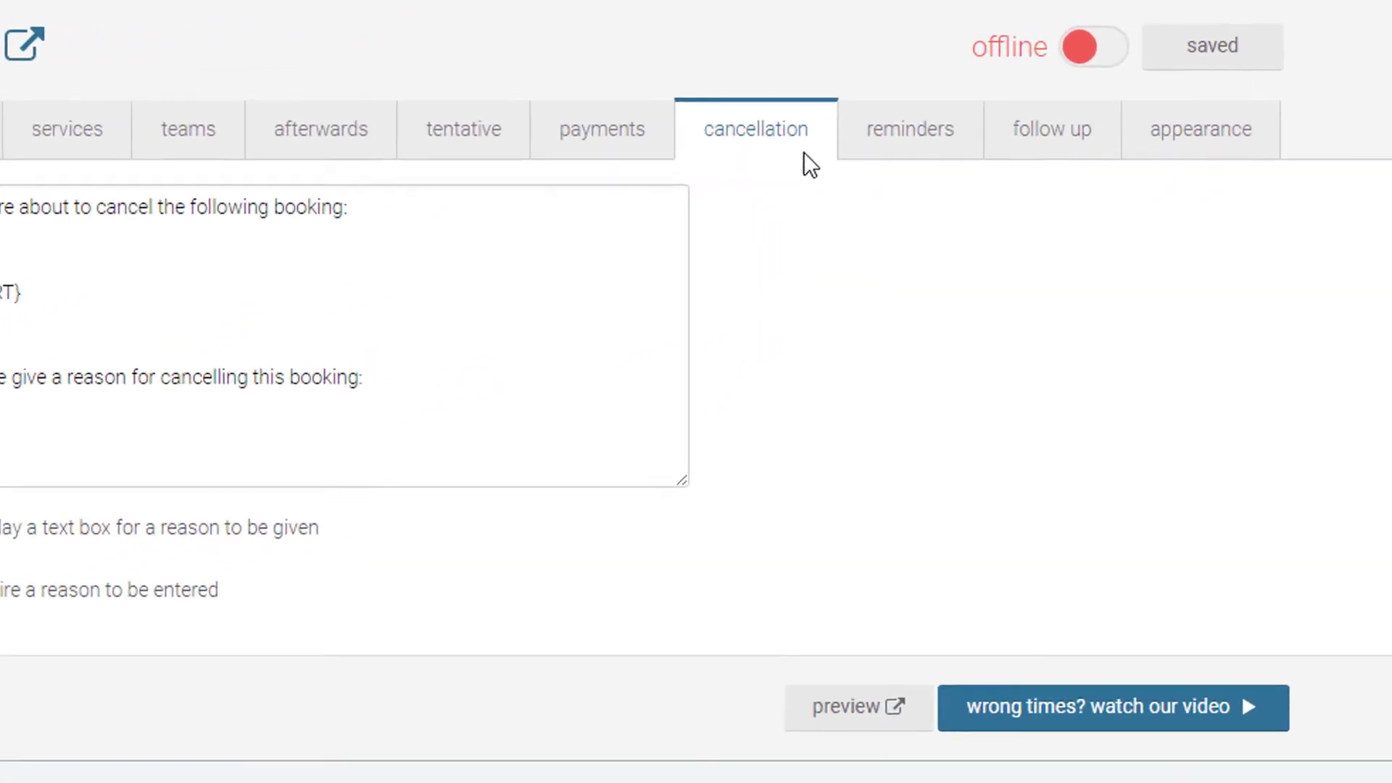
left_click(946, 135)
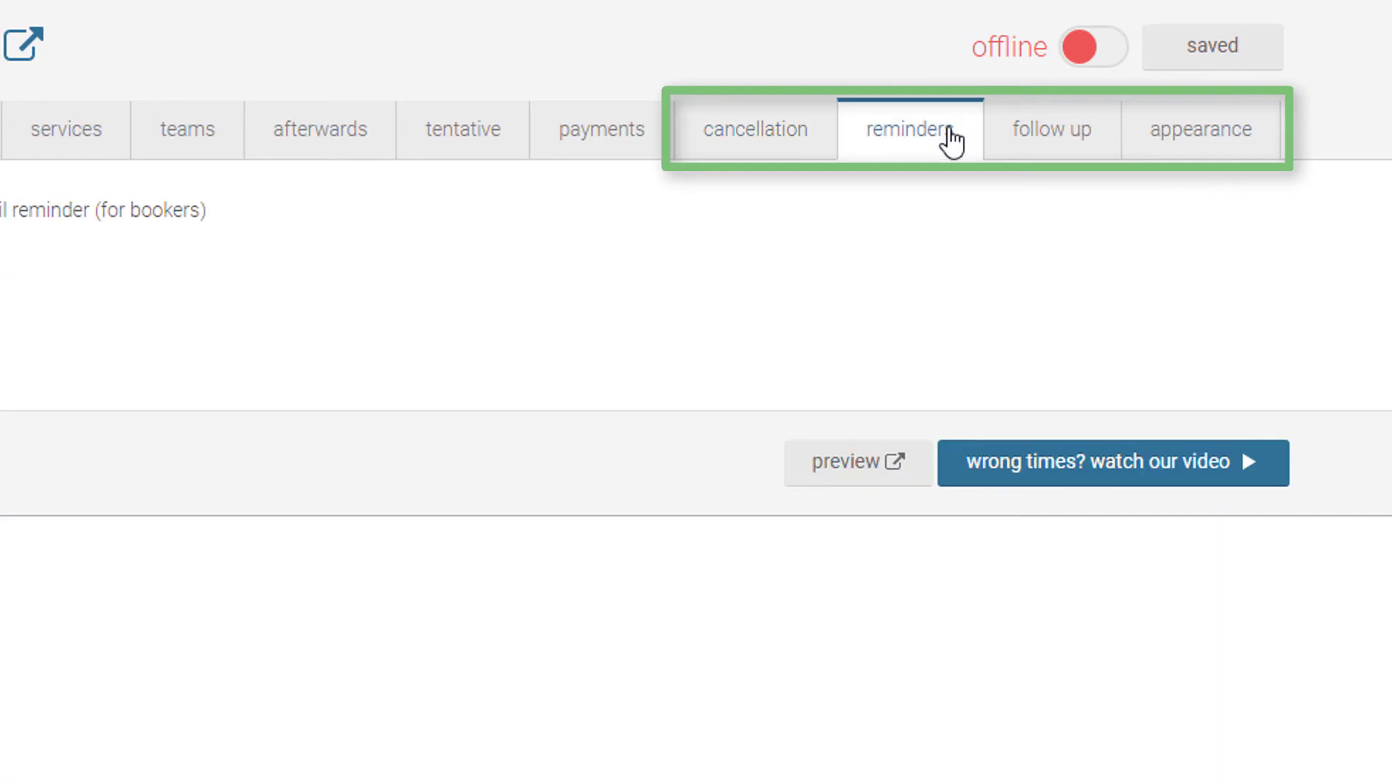
left_click(1053, 137)
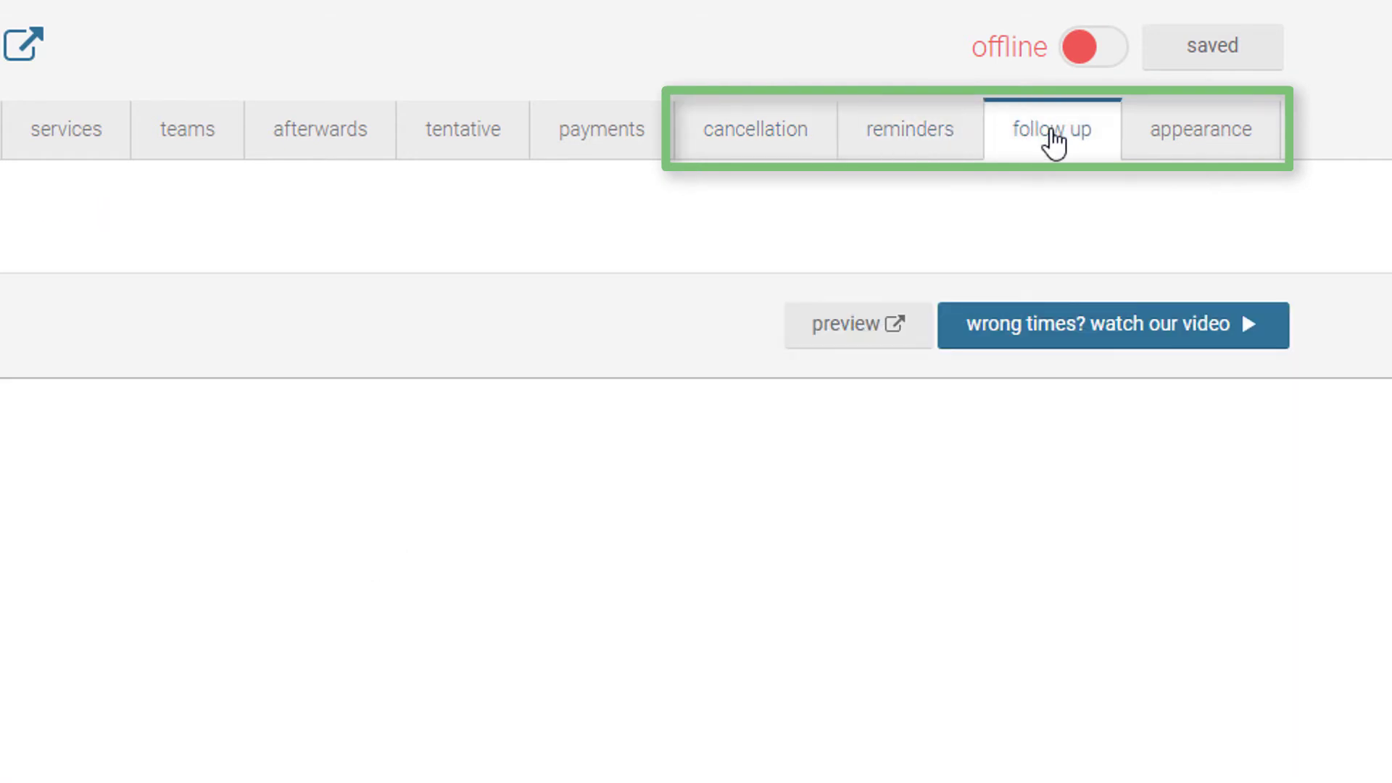
Step: Page through the theme carousel and apply the Neapolitan theme to the booking page
left_click(1191, 145)
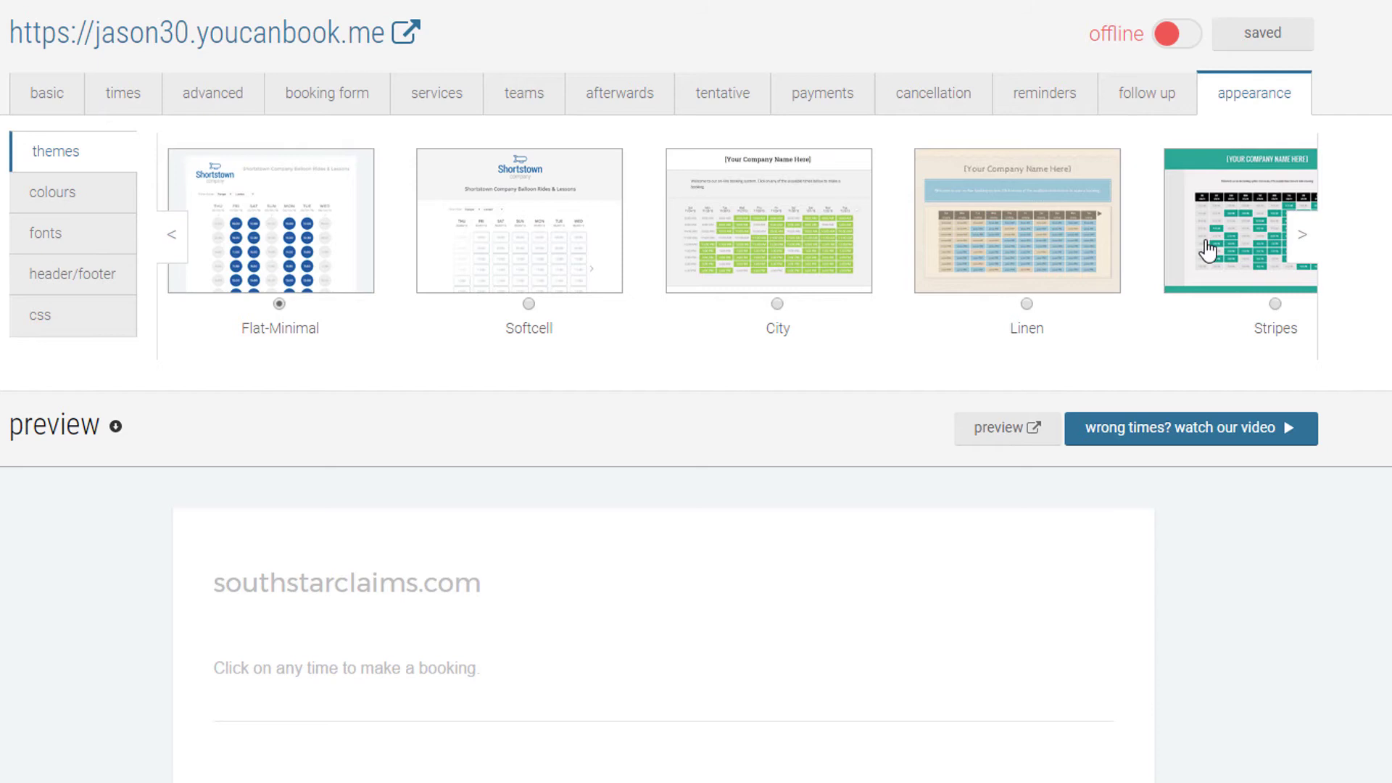
left_click(1309, 258)
left_click(1310, 259)
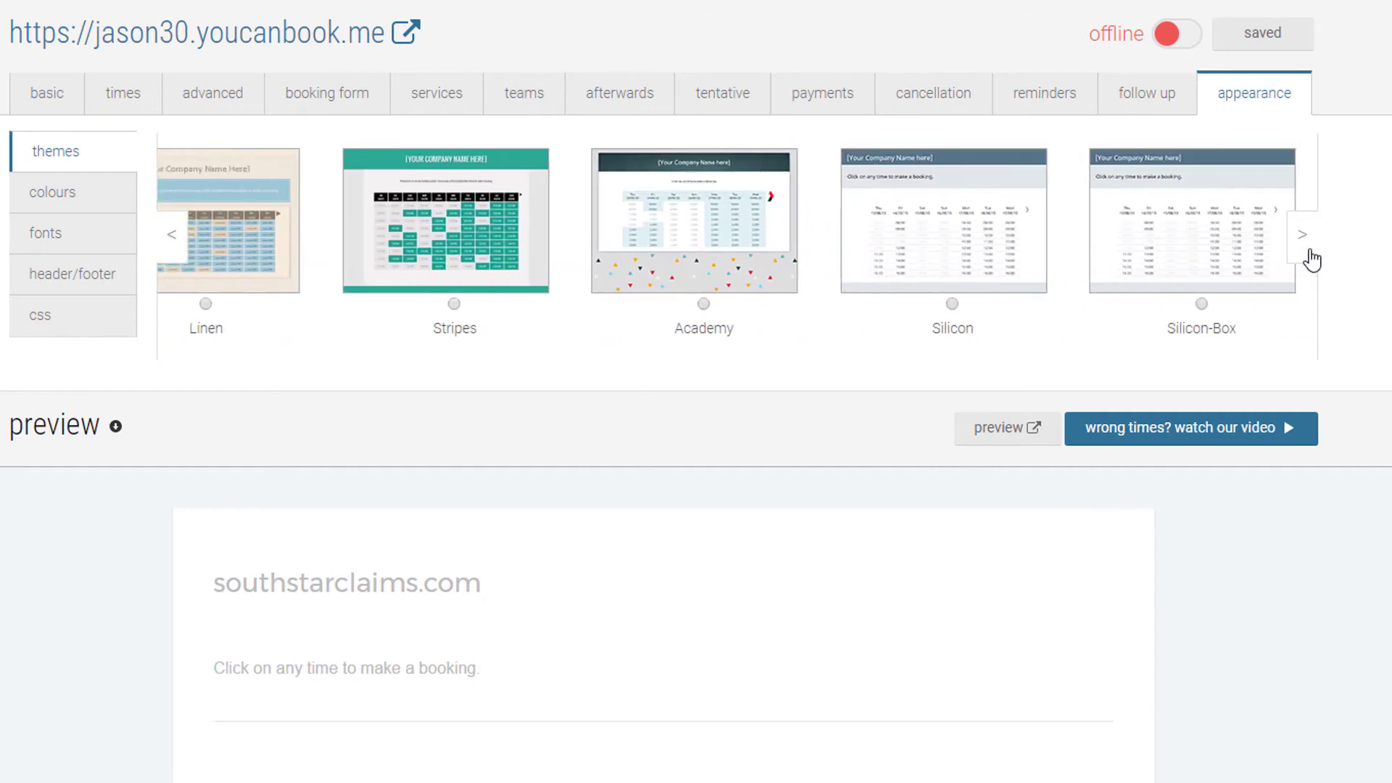
left_click(1310, 258)
left_click(1310, 259)
left_click(1310, 258)
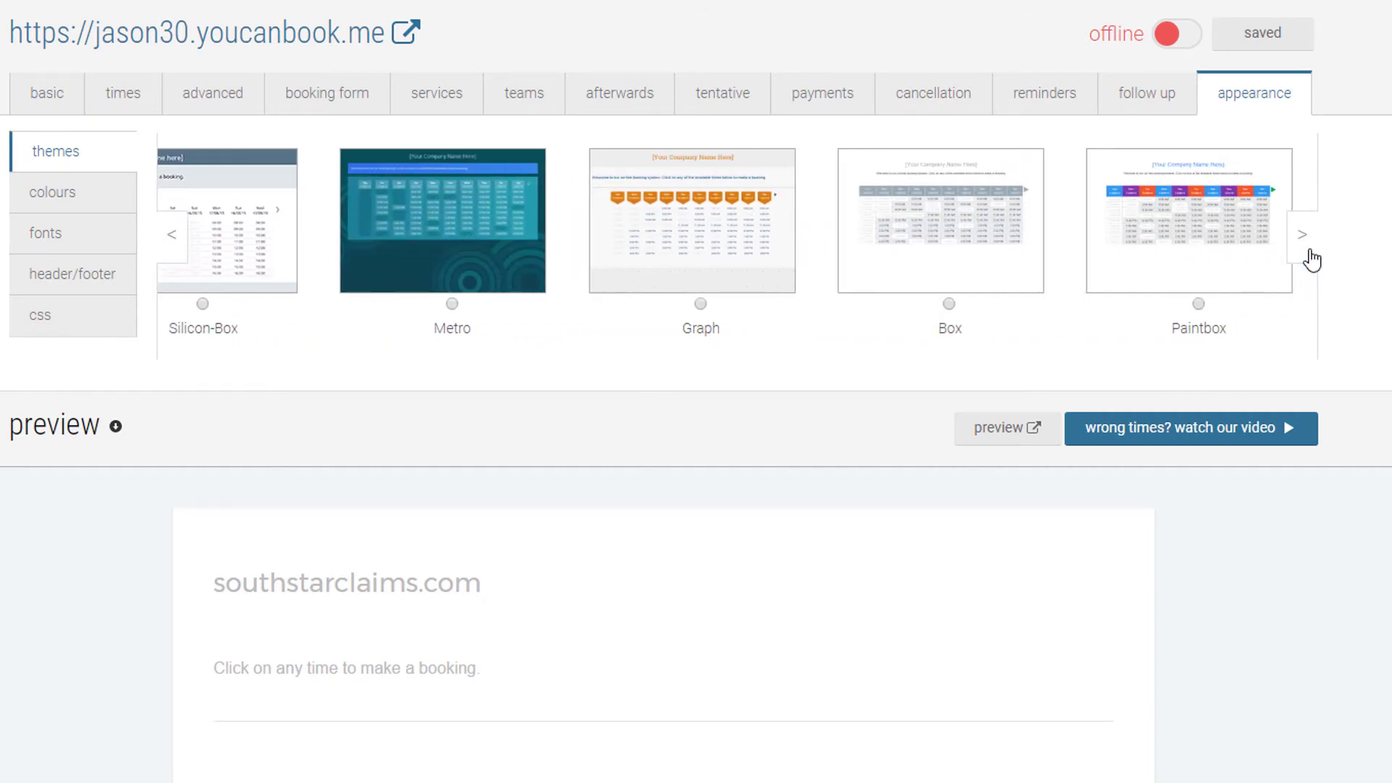
left_click(1309, 258)
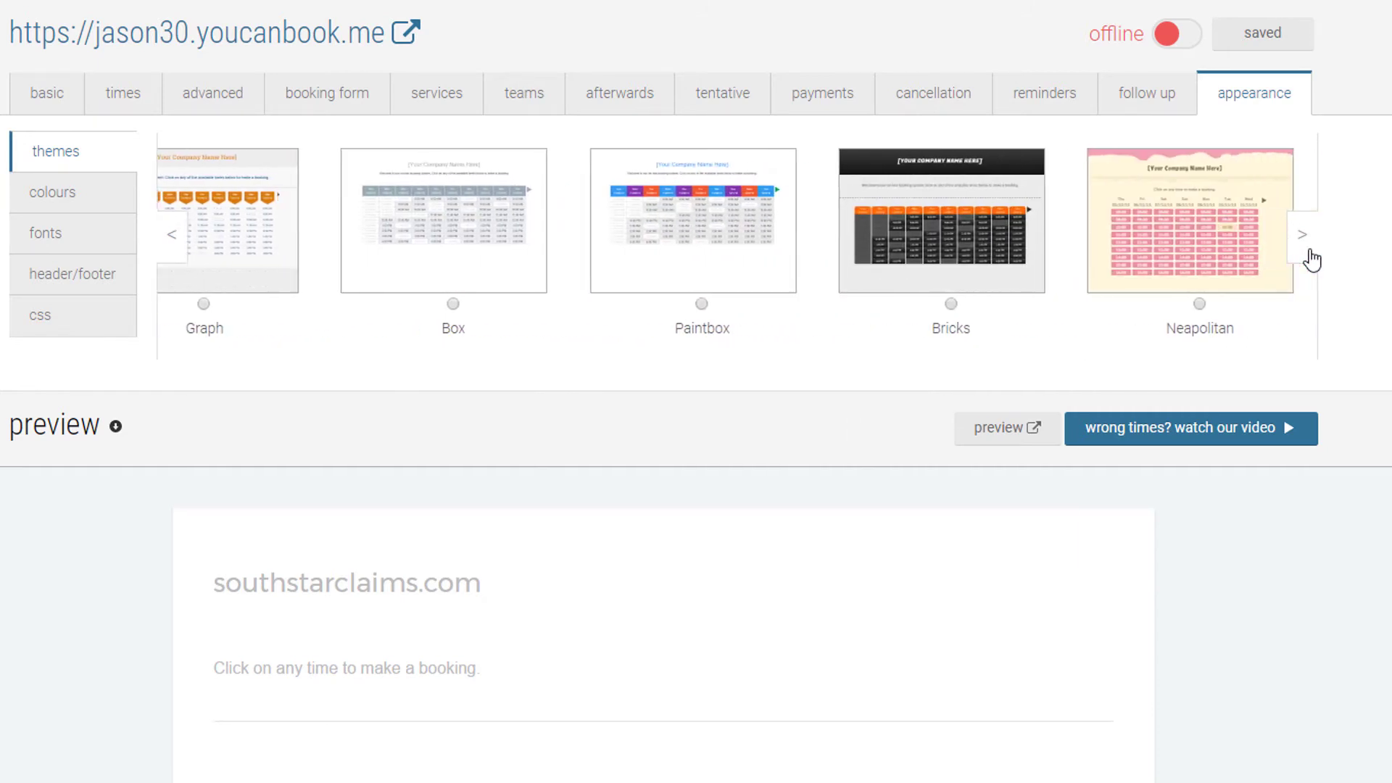
left_click(1173, 226)
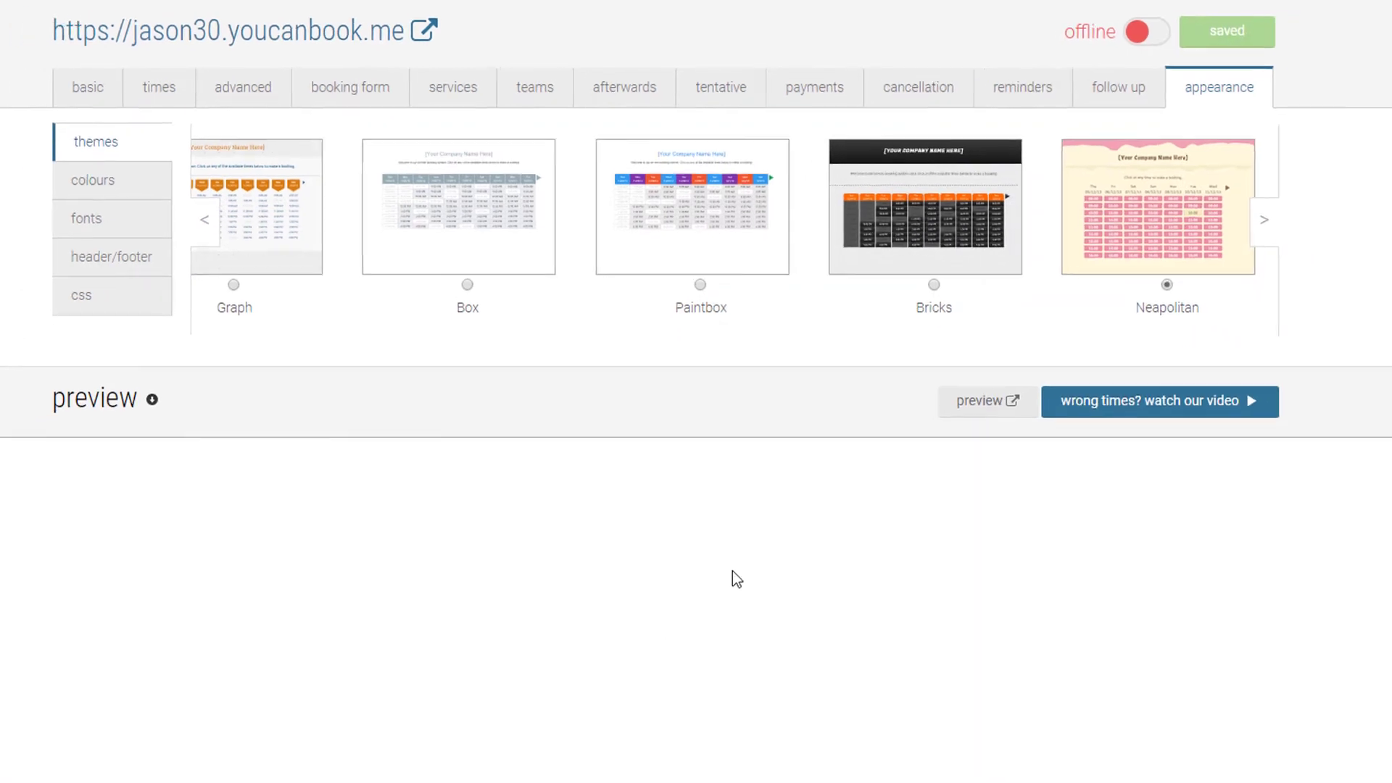
scroll(63, 653, "down", 3)
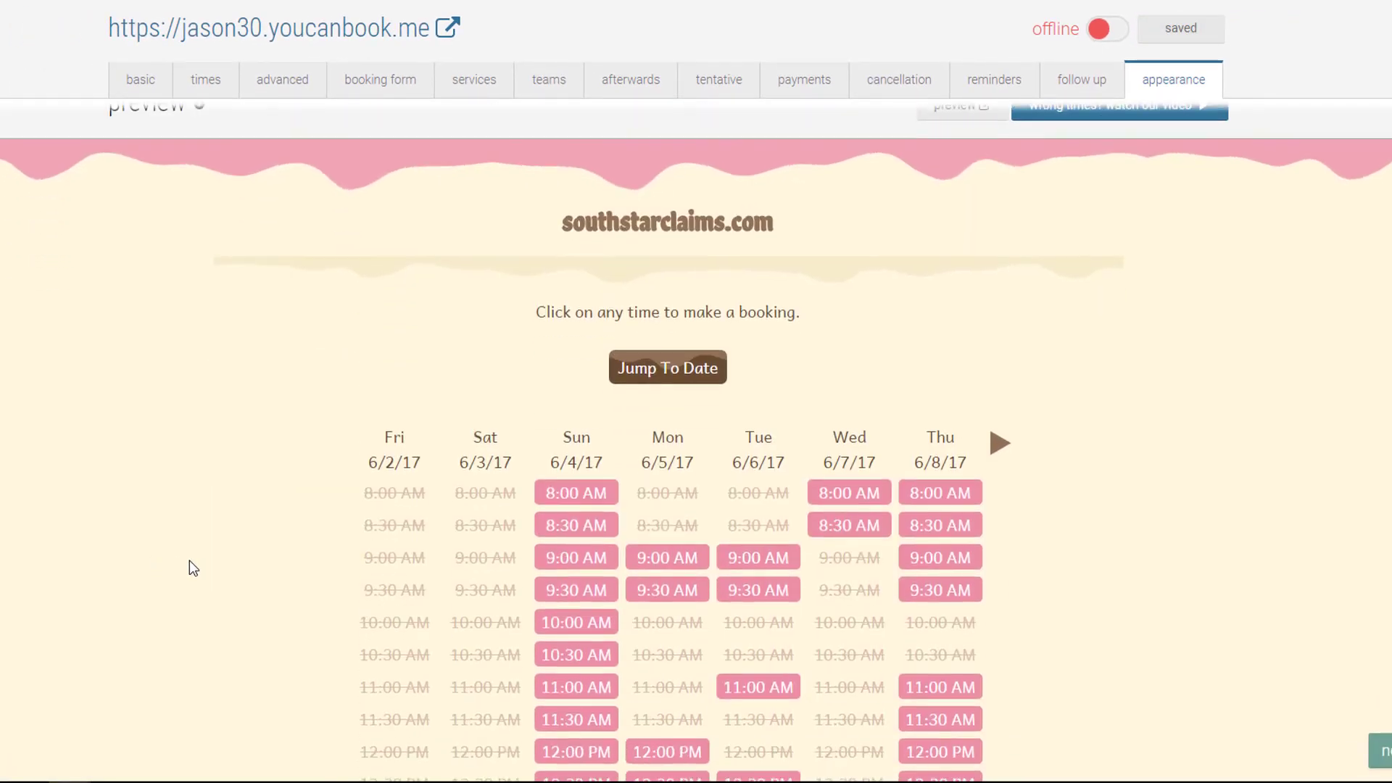
scroll(189, 559, "up", 5)
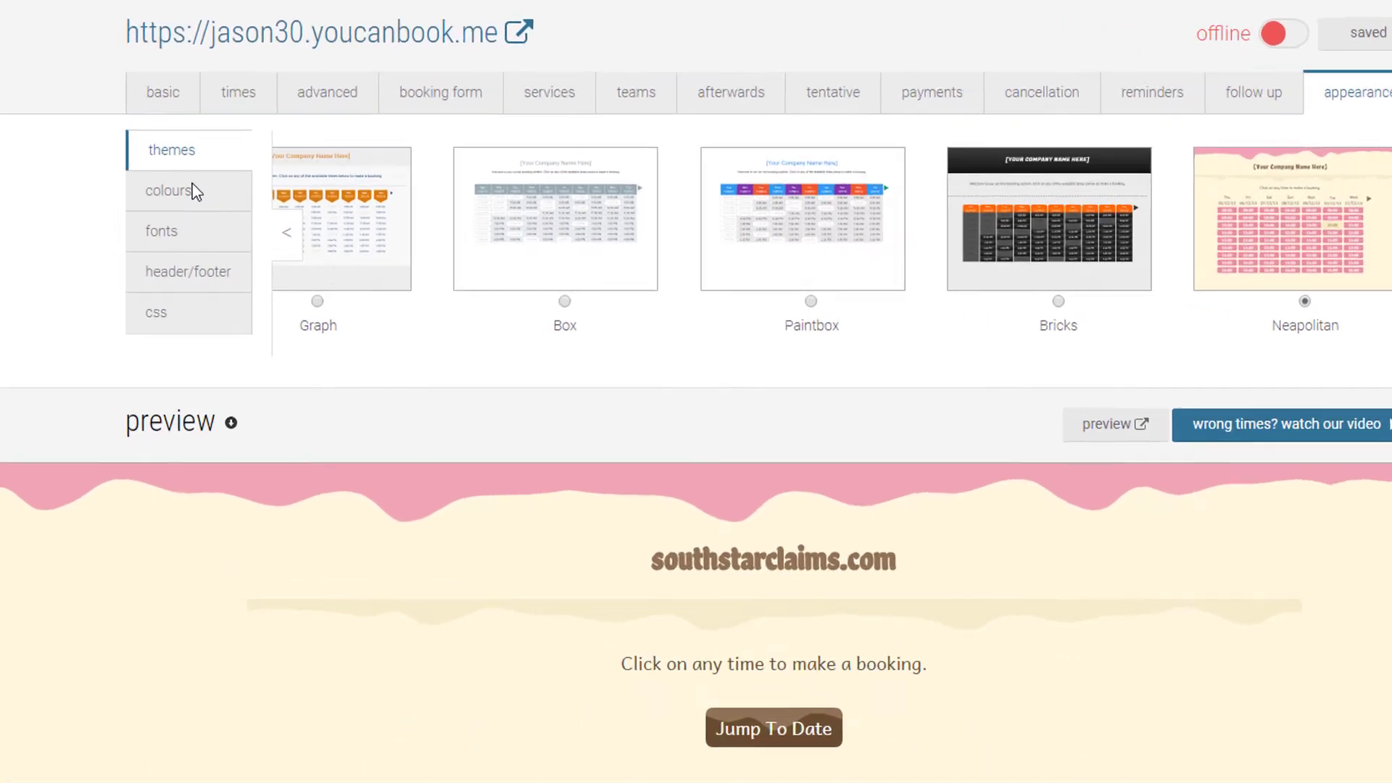
Step: Look over the colour, font, header/footer and custom CSS options, then the earlier themes
left_click(193, 186)
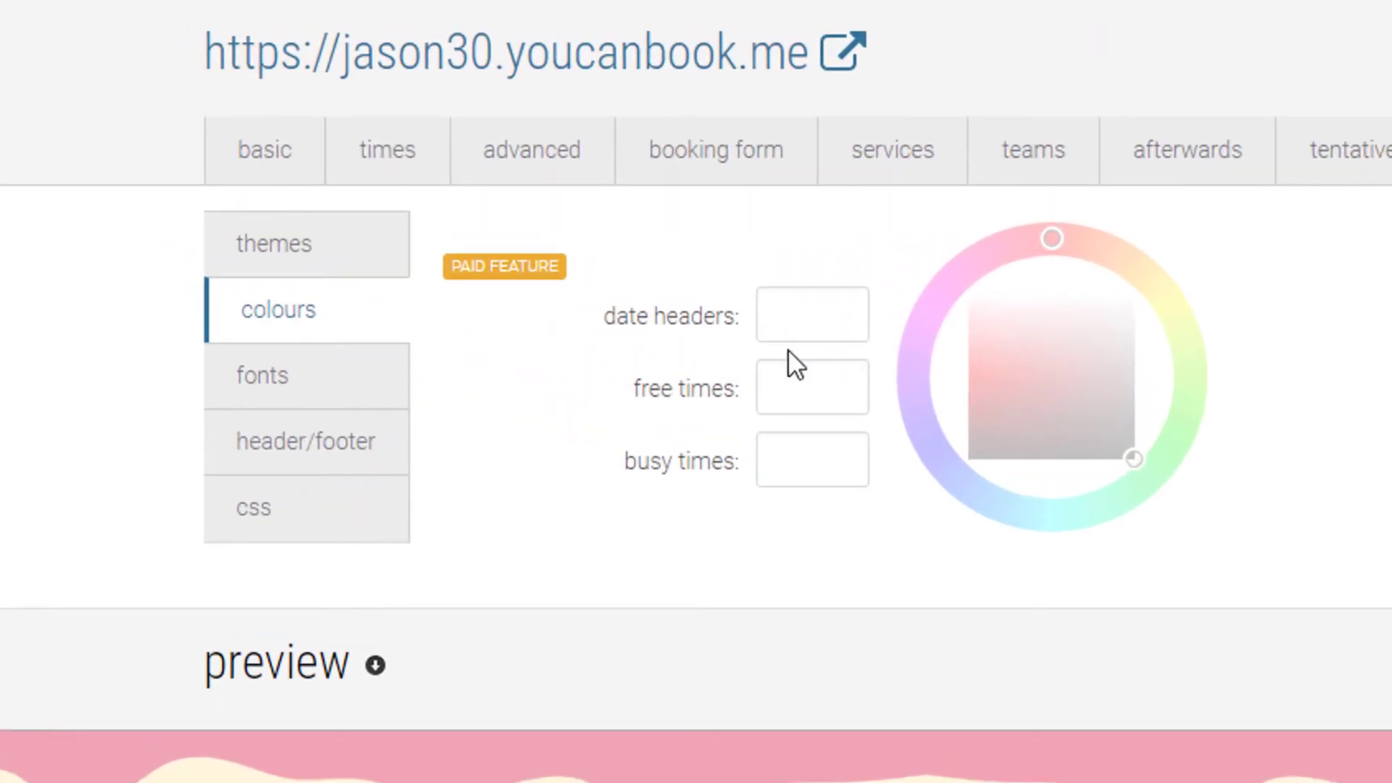
left_click(315, 403)
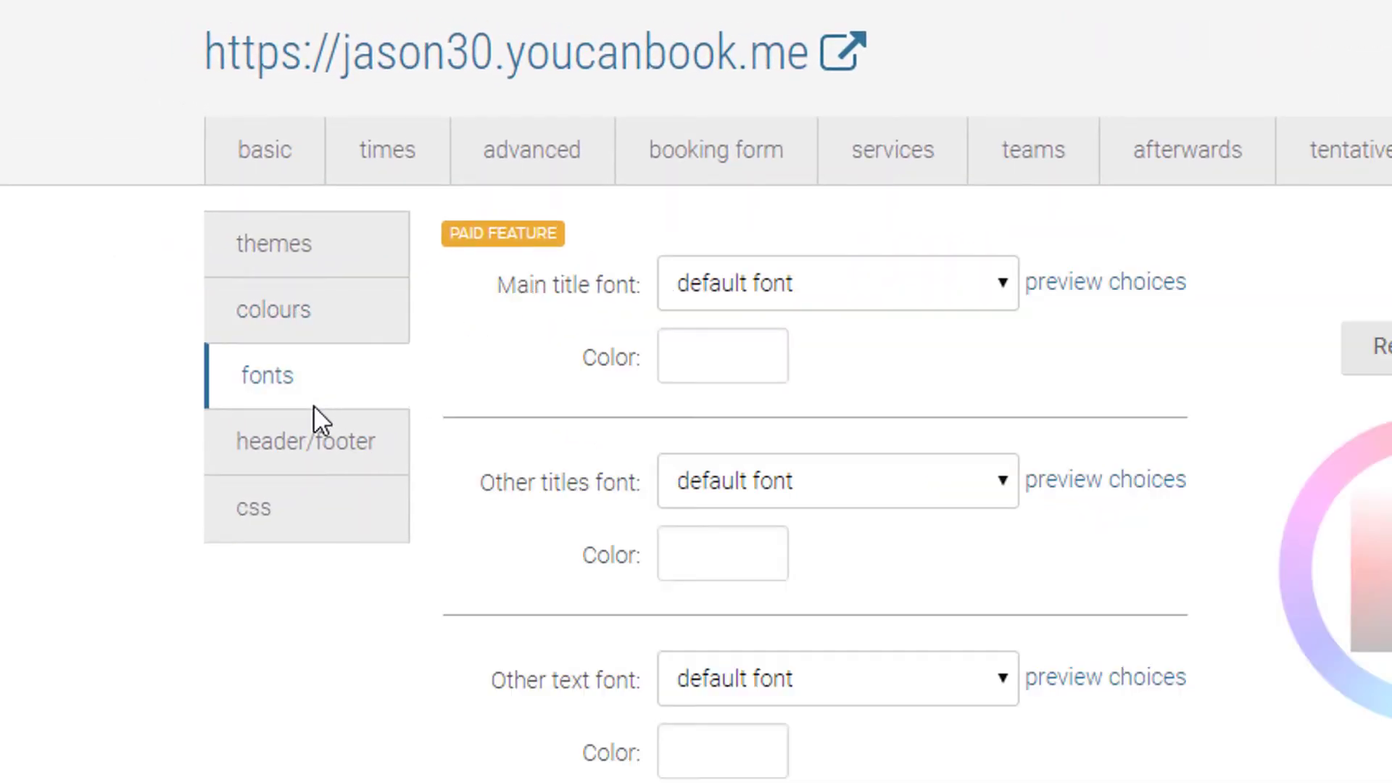
left_click(293, 467)
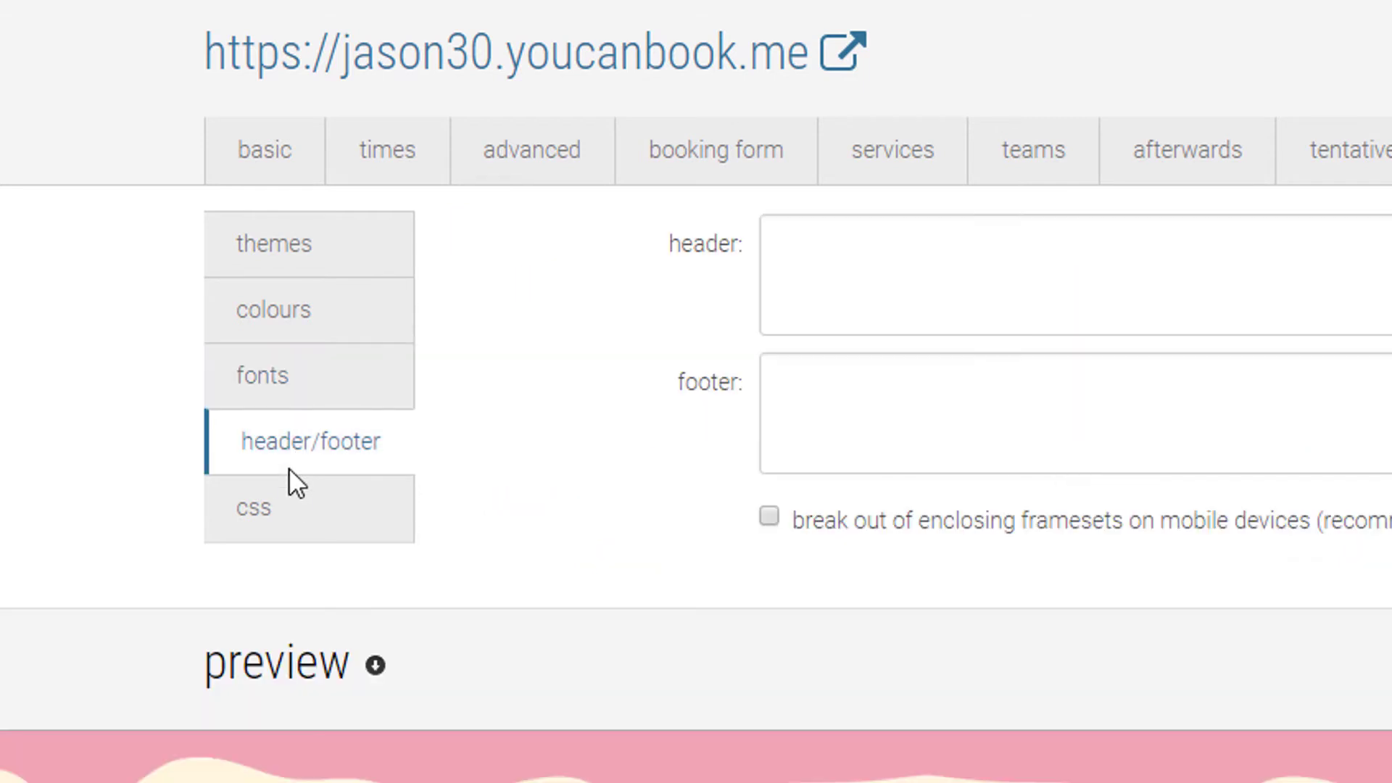
left_click(288, 528)
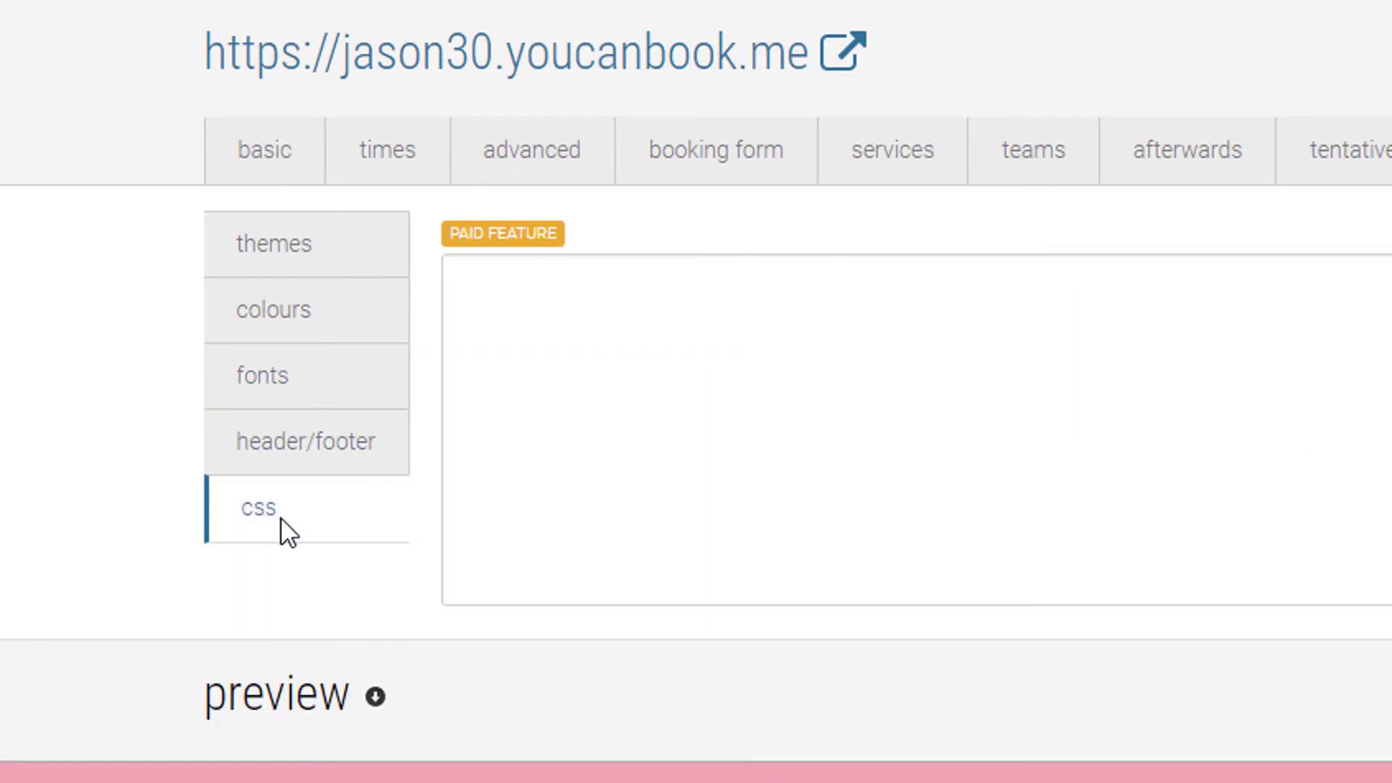
left_click(305, 274)
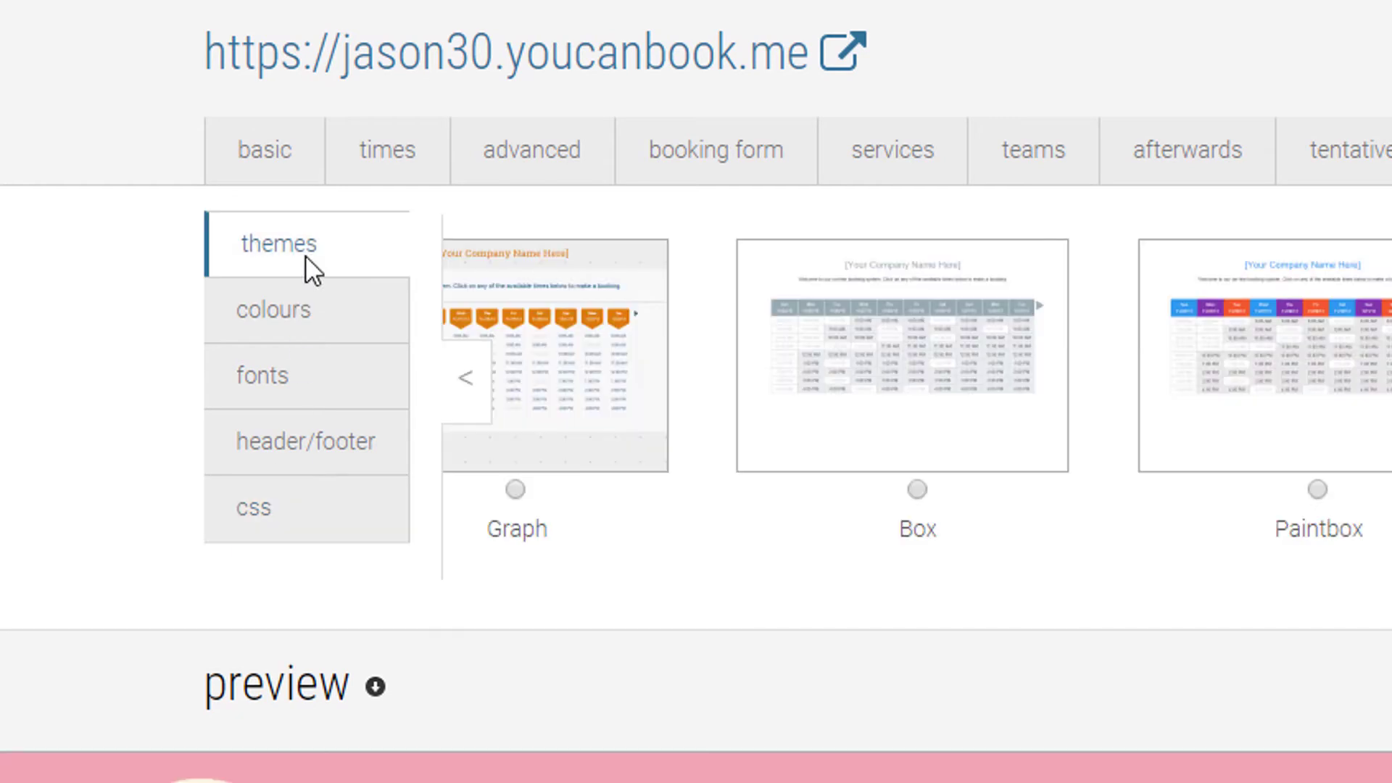
left_click(464, 373)
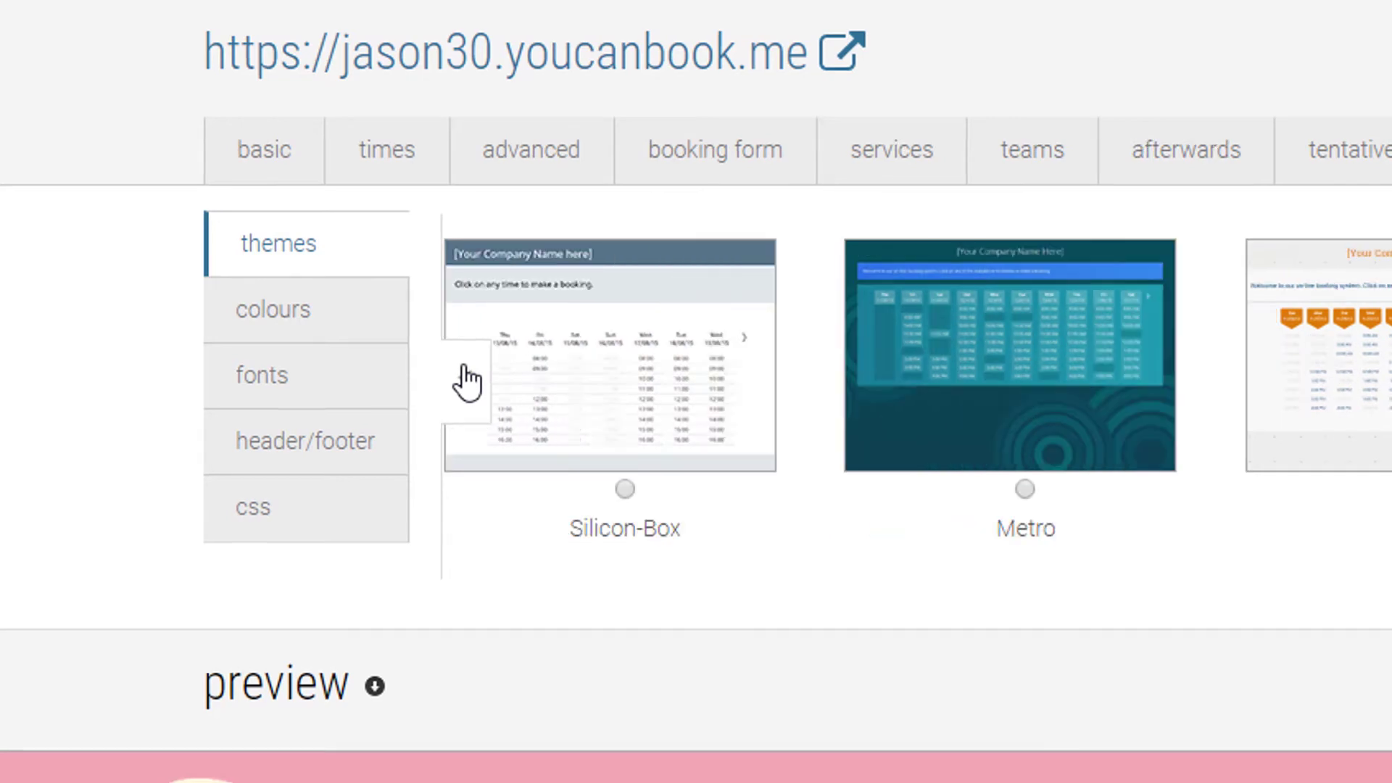
left_click(466, 379)
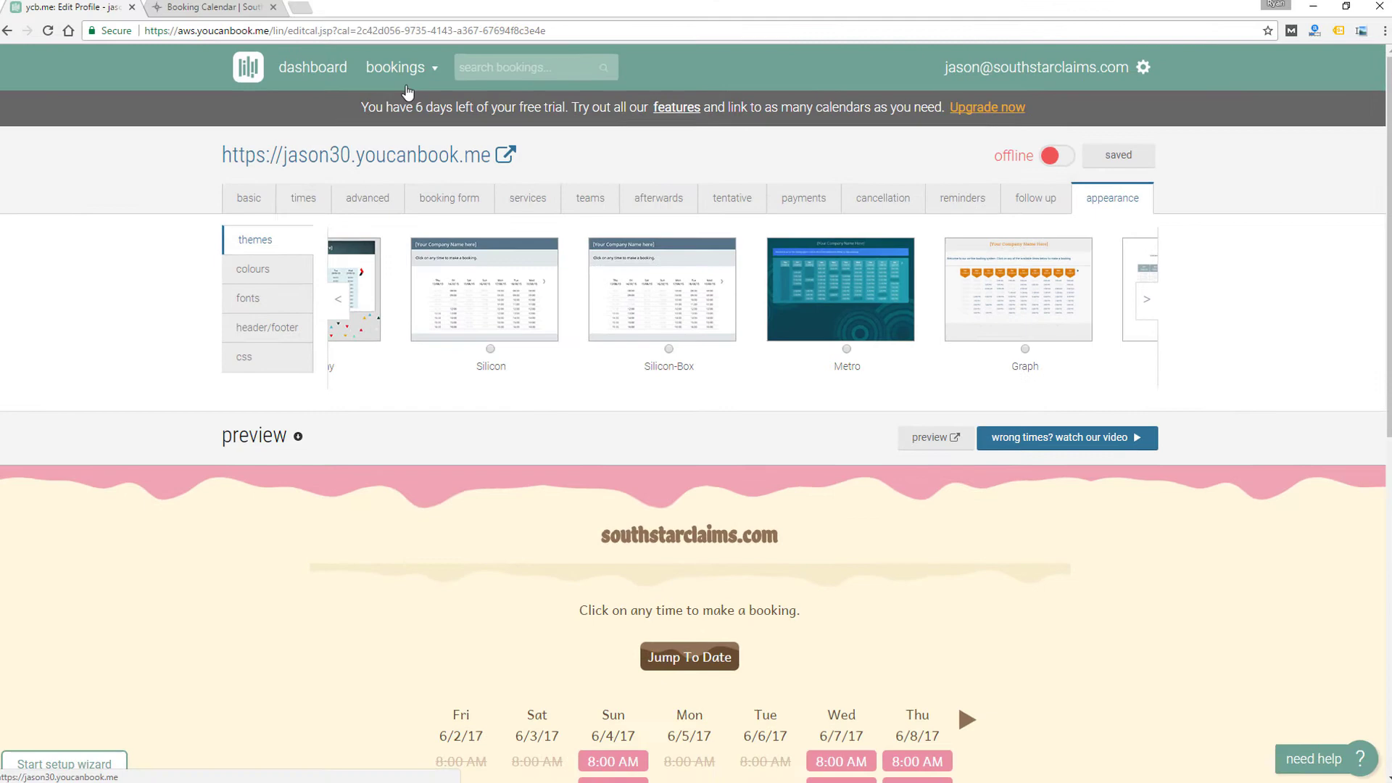
Step: List bookings for all profiles and show the actions for the Jun 5 10:00 AM booking
left_click(419, 74)
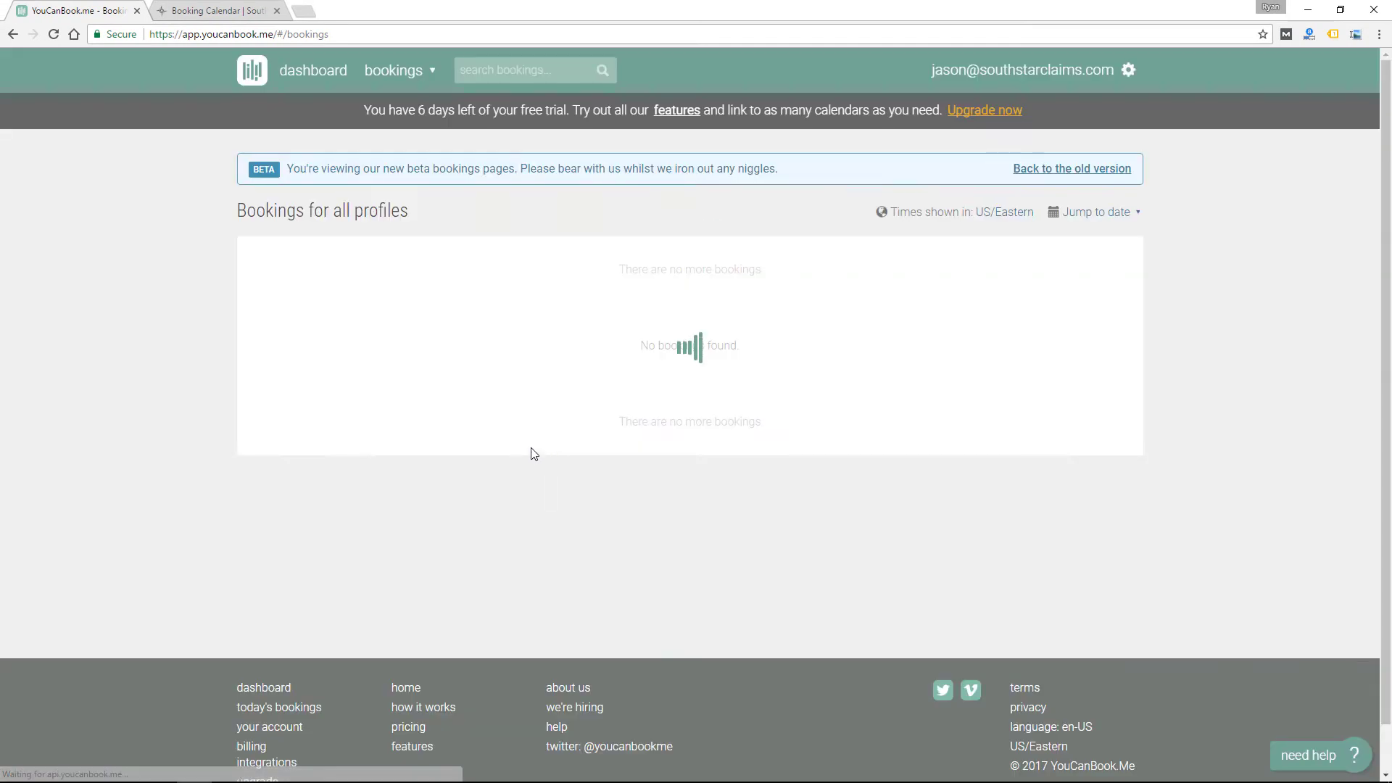
scroll(428, 442, "down", 1)
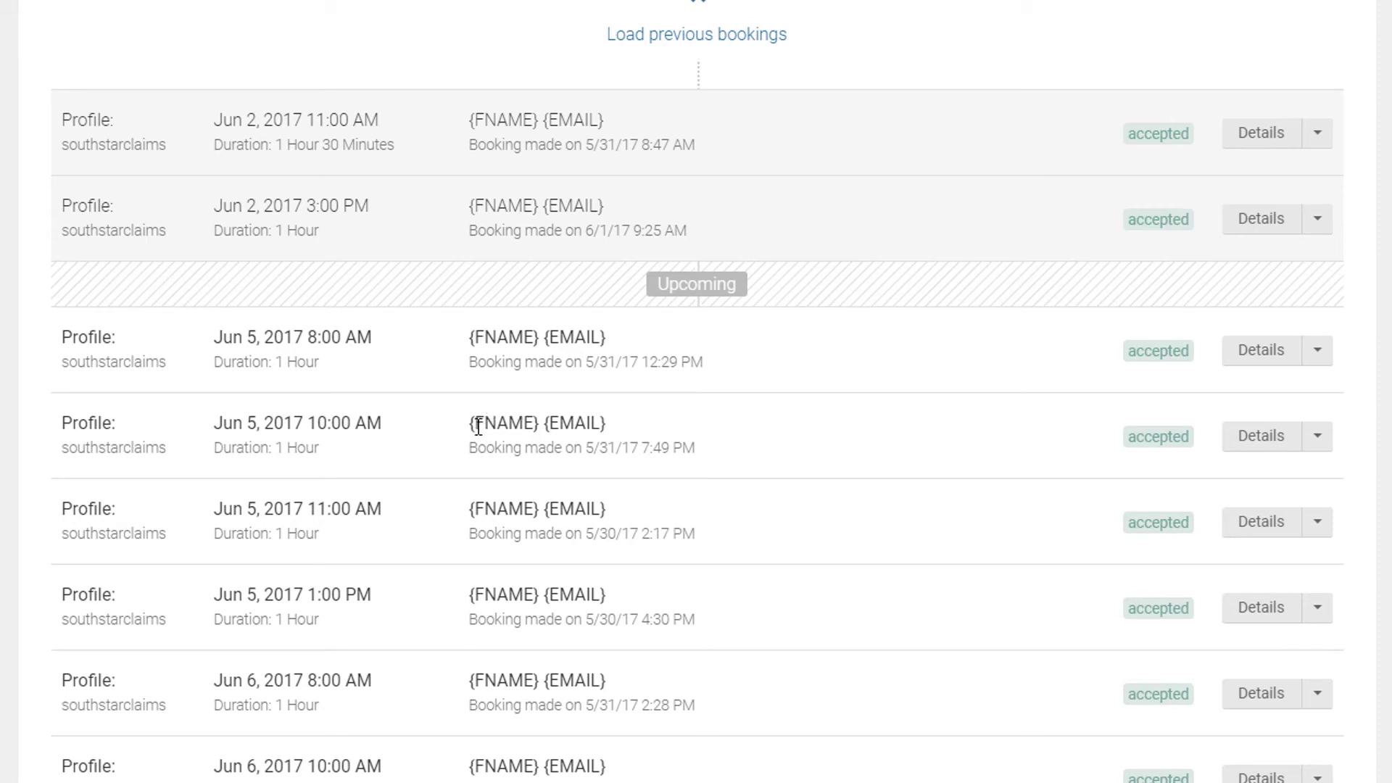
left_click(1316, 442)
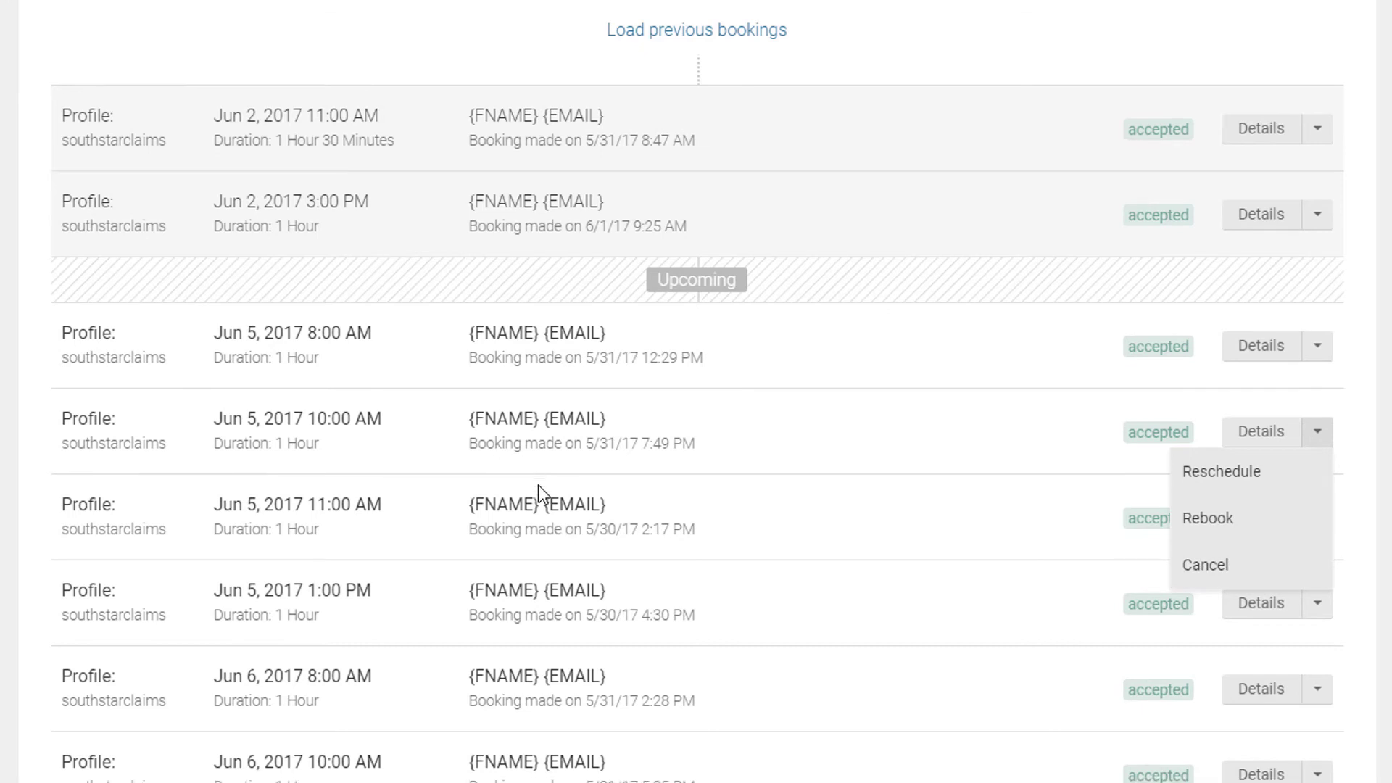
scroll(538, 485, "down", 4)
scroll(550, 493, "up", 6)
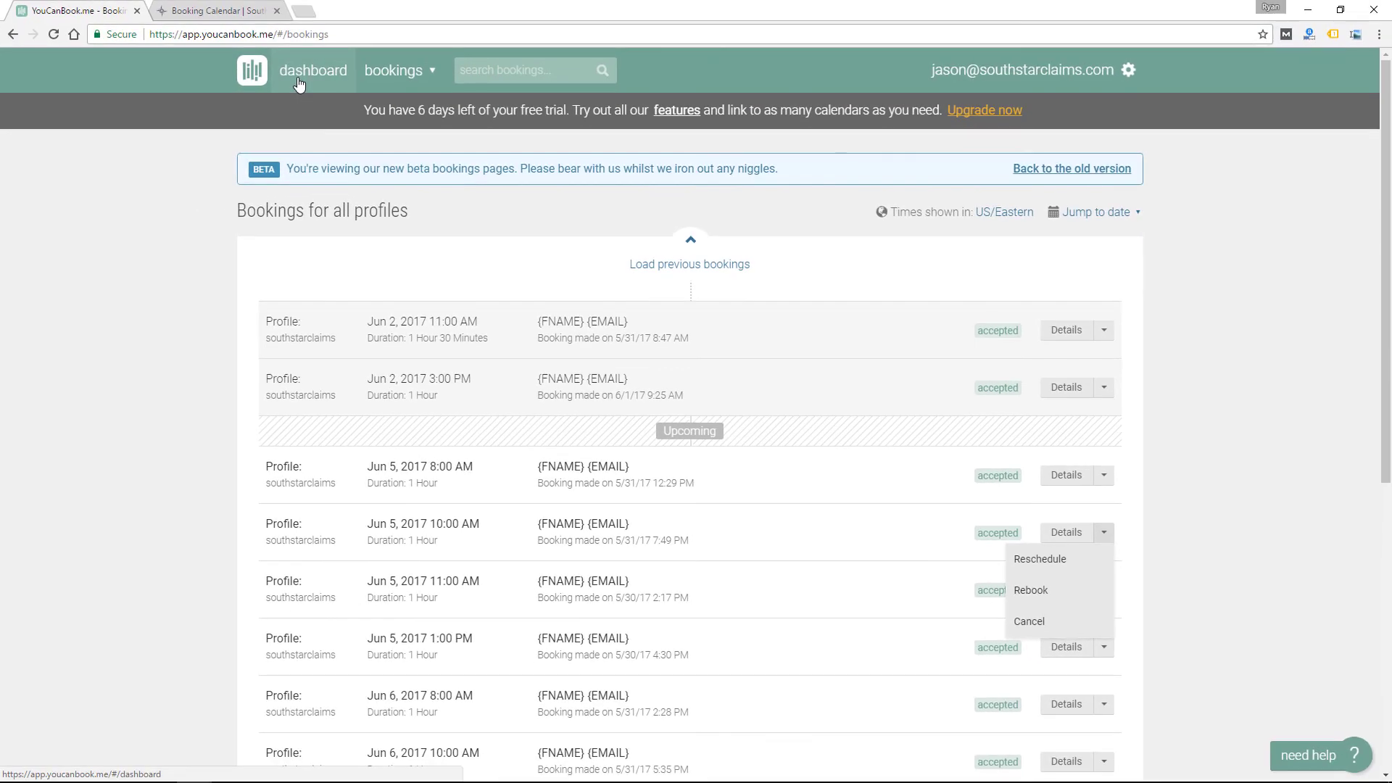
Step: Open the offline southstarclaims.com profile's embed page and select its entire iframe code
left_click(298, 85)
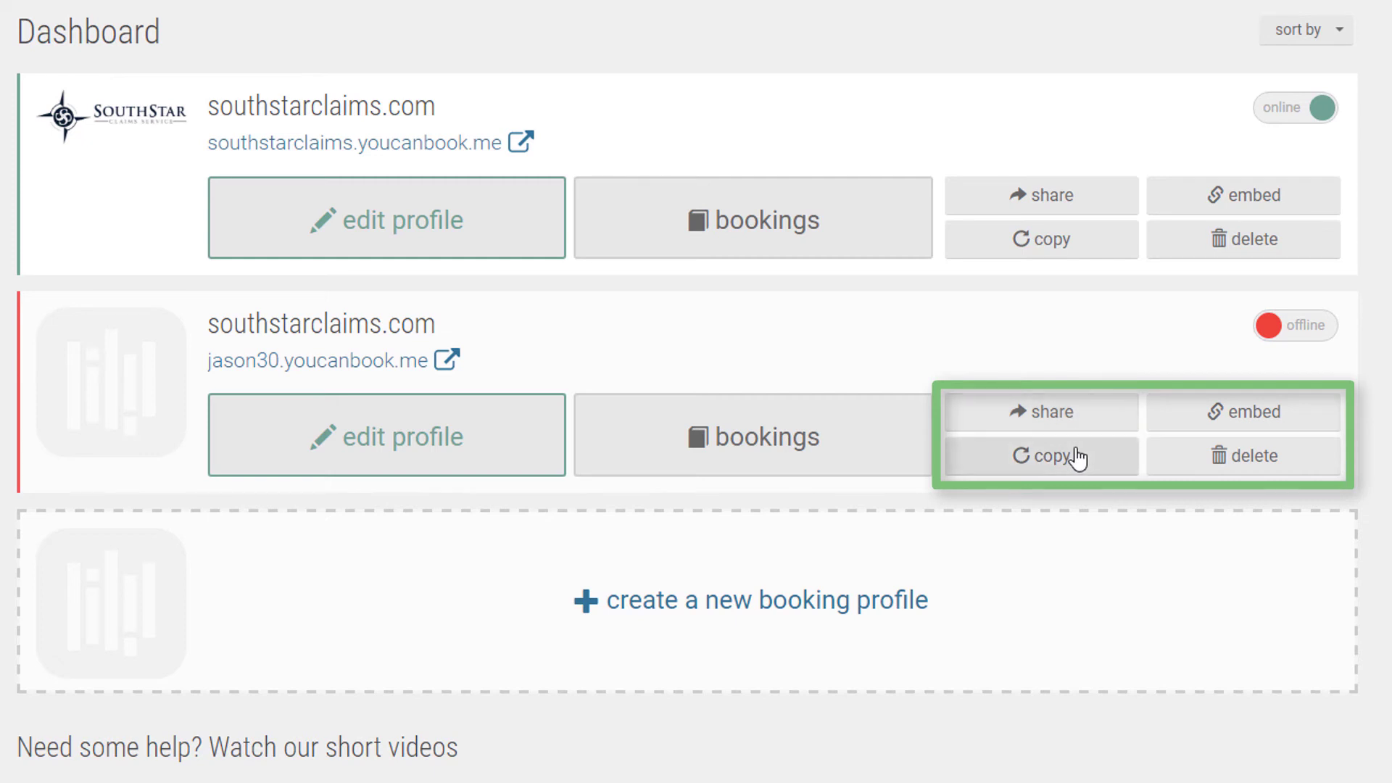
left_click(1266, 419)
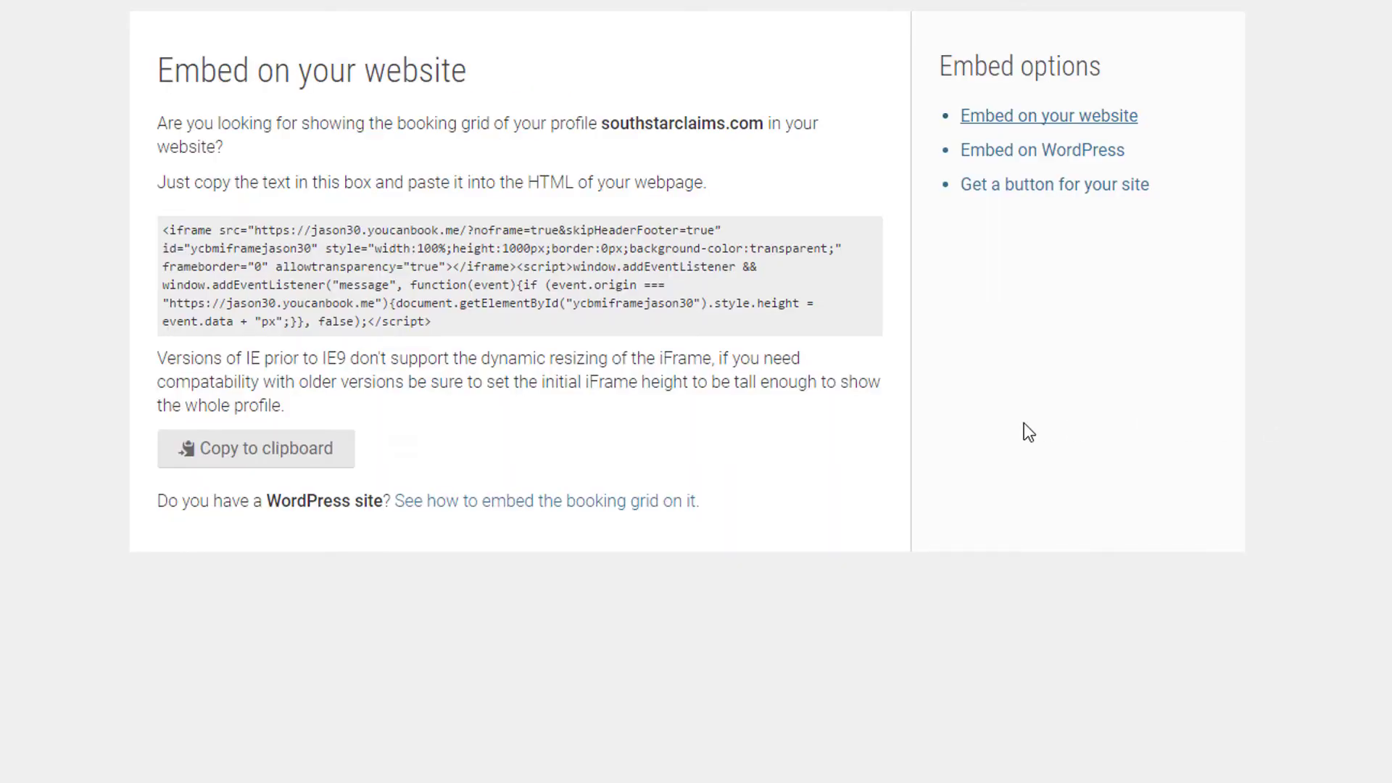
left_click_drag(412, 327, 263, 324)
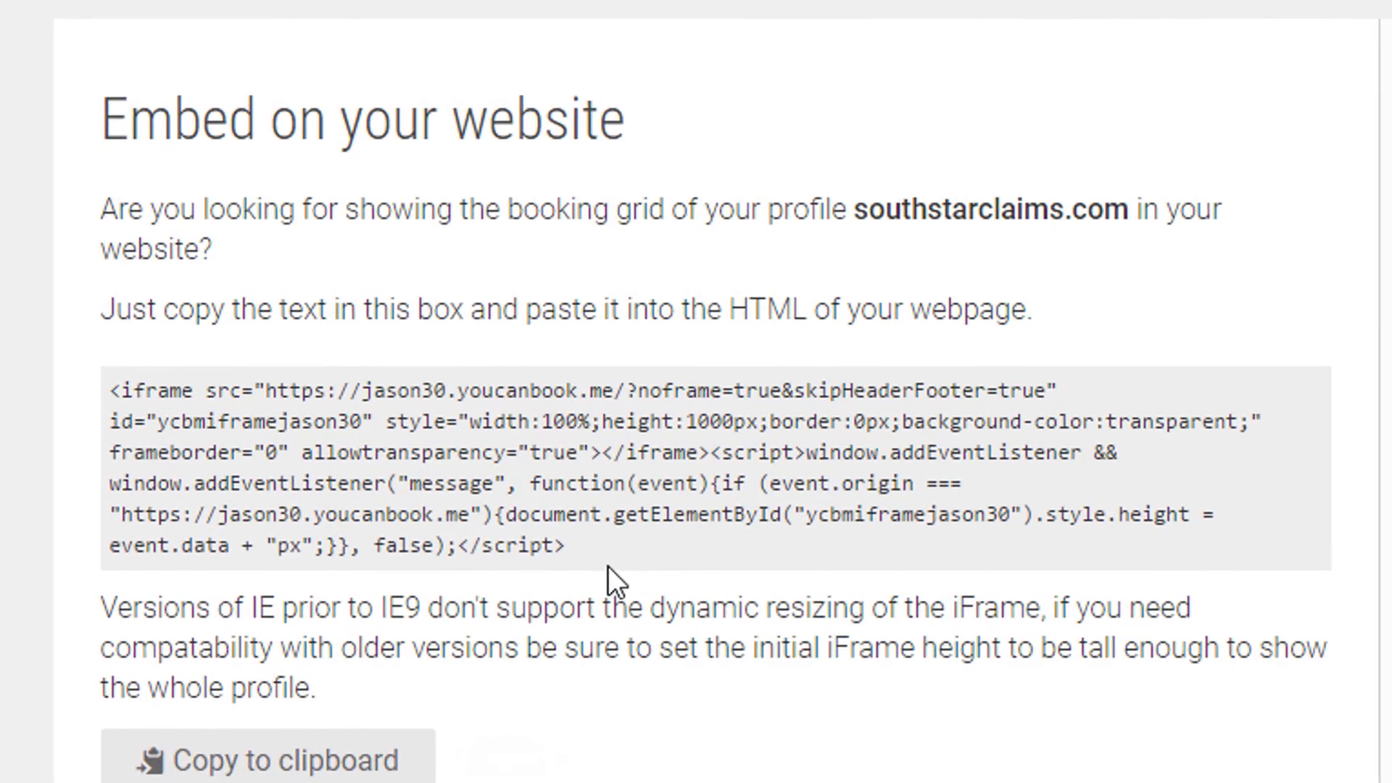
left_click_drag(455, 333, 139, 243)
left_click_drag(70, 412, 88, 384)
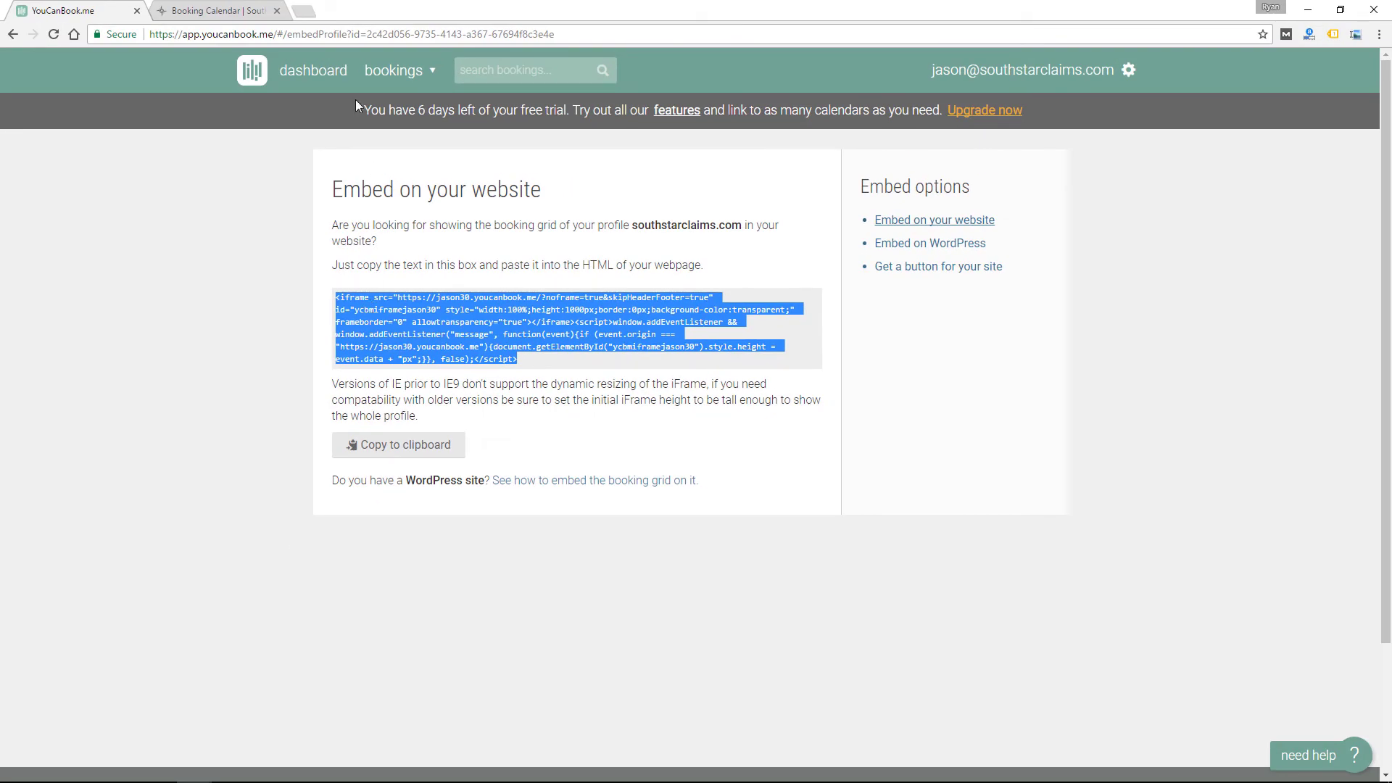
Step: Advance the SouthStar site's embedded calendar two weeks, then return to the embed code page
left_click(238, 10)
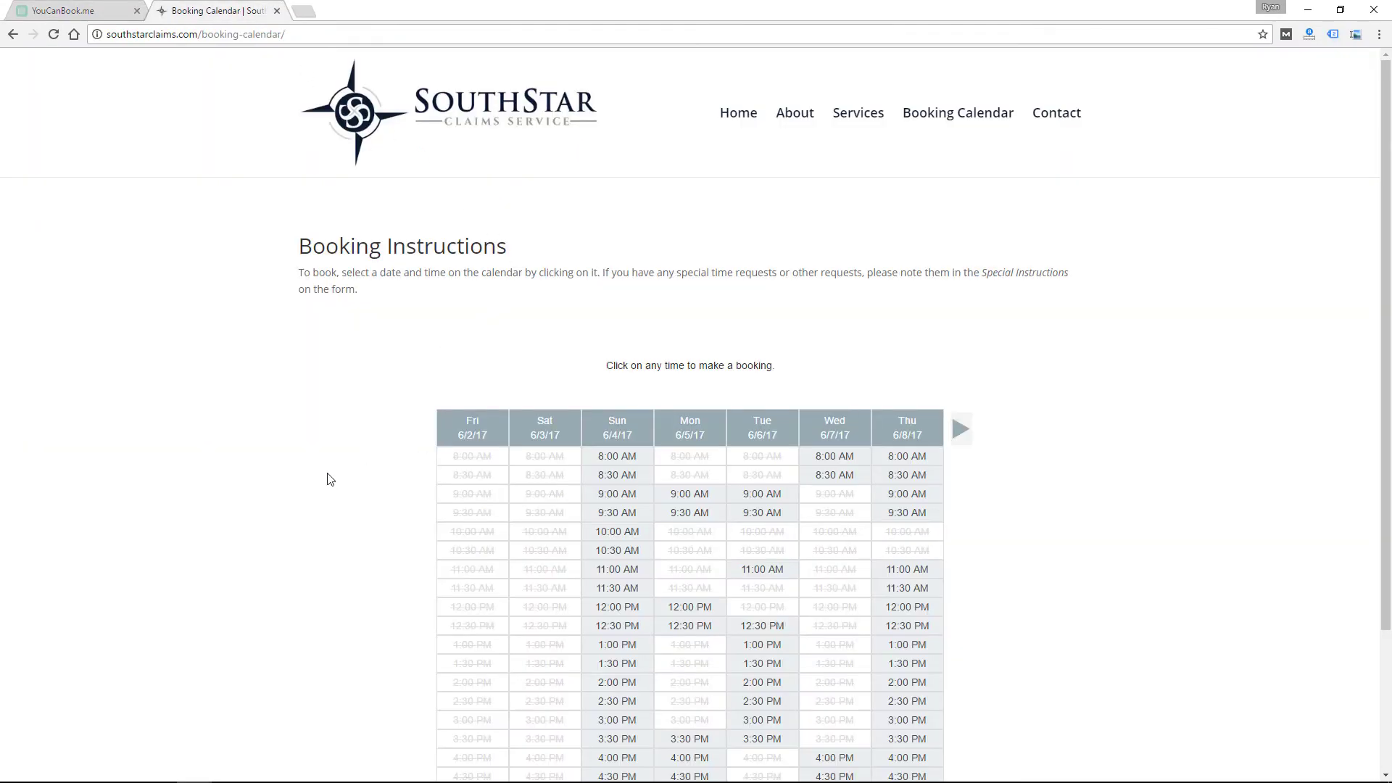
scroll(327, 480, "down", 2)
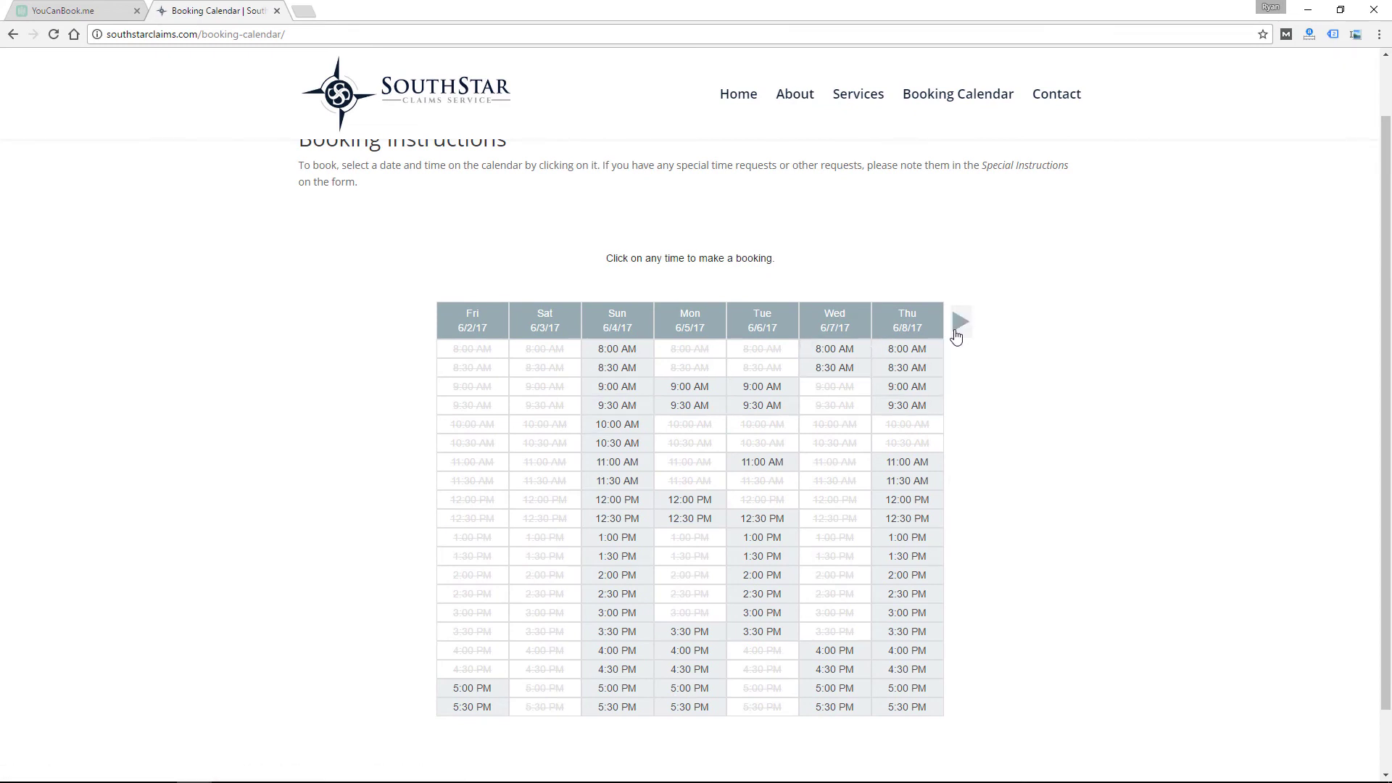
left_click(957, 336)
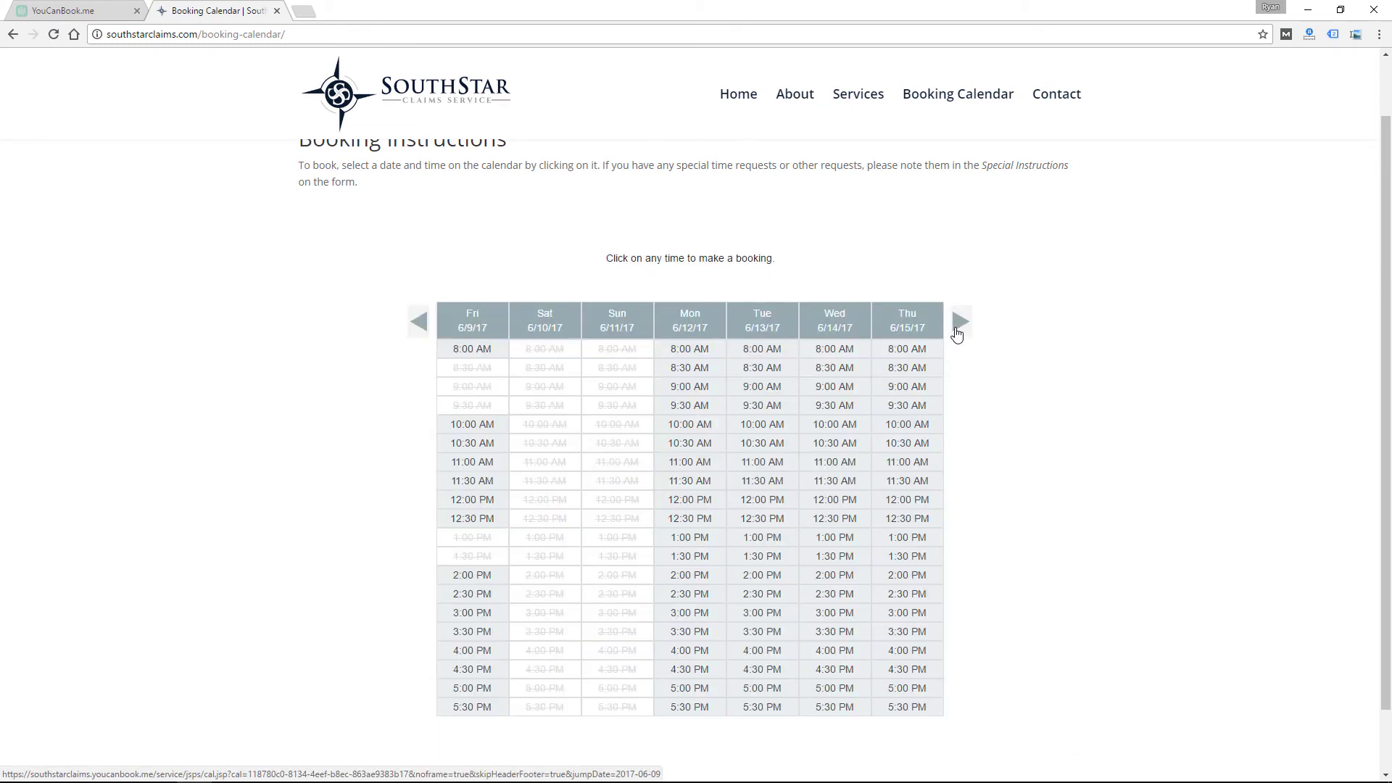
left_click(957, 335)
left_click(93, 11)
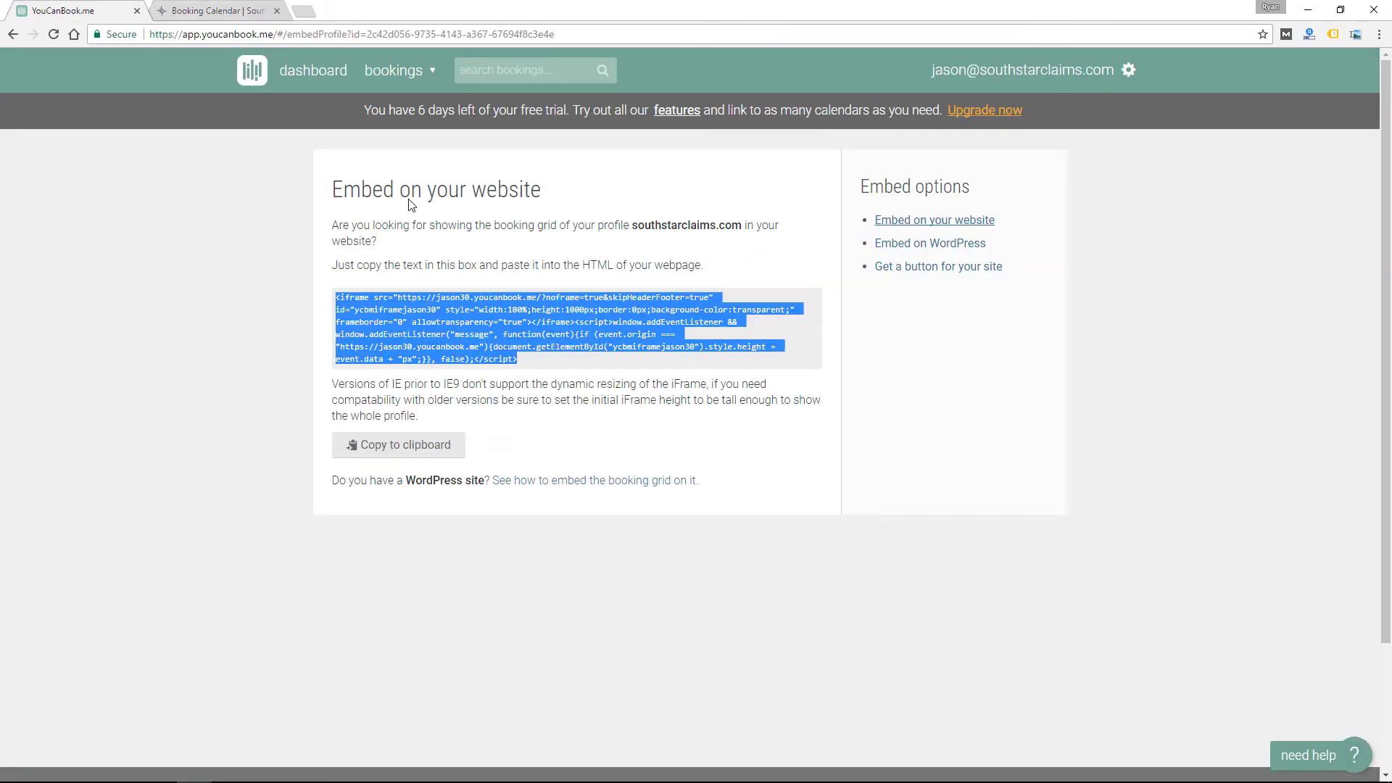
Step: From the dashboard, open southstarclaims.youcanbook.me in a new tab, select its address, and return to the Dashboard tab
left_click(313, 71)
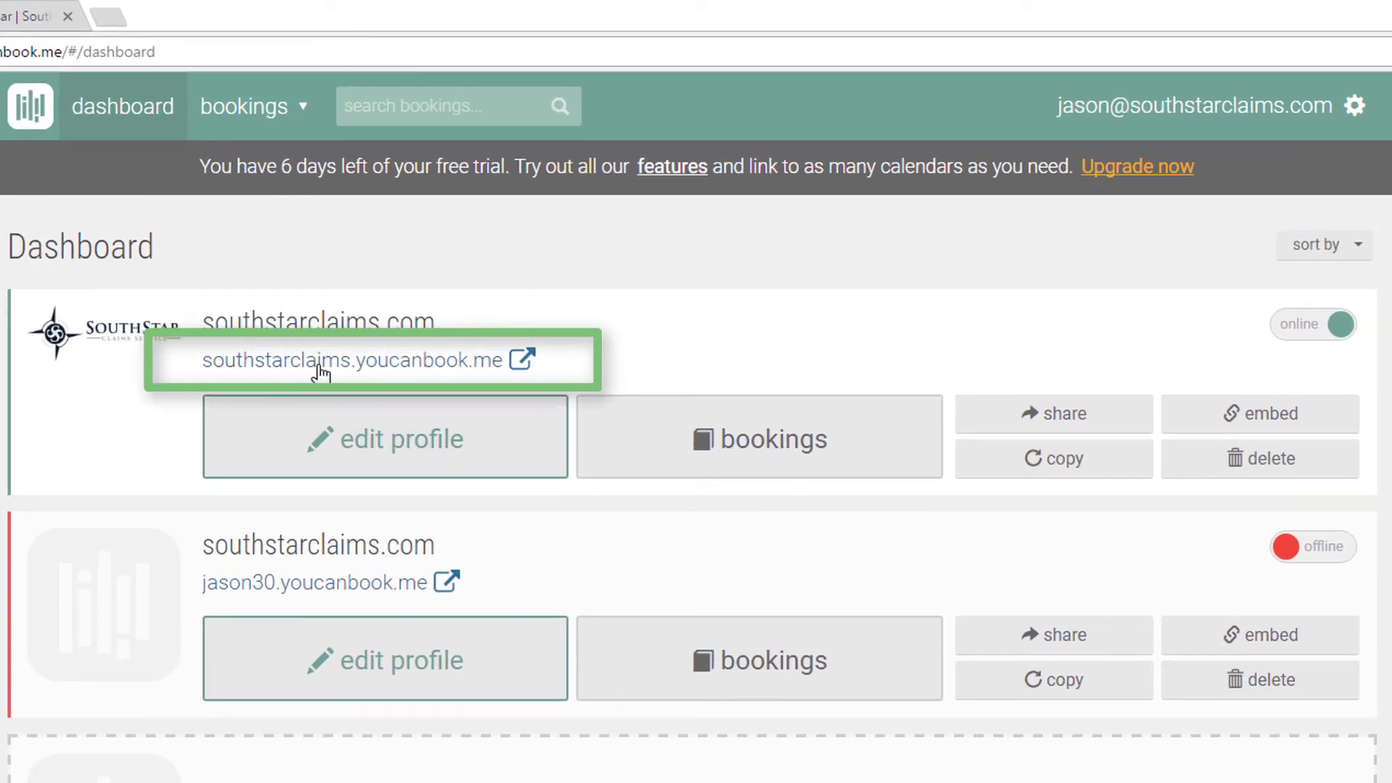
left_click(521, 363)
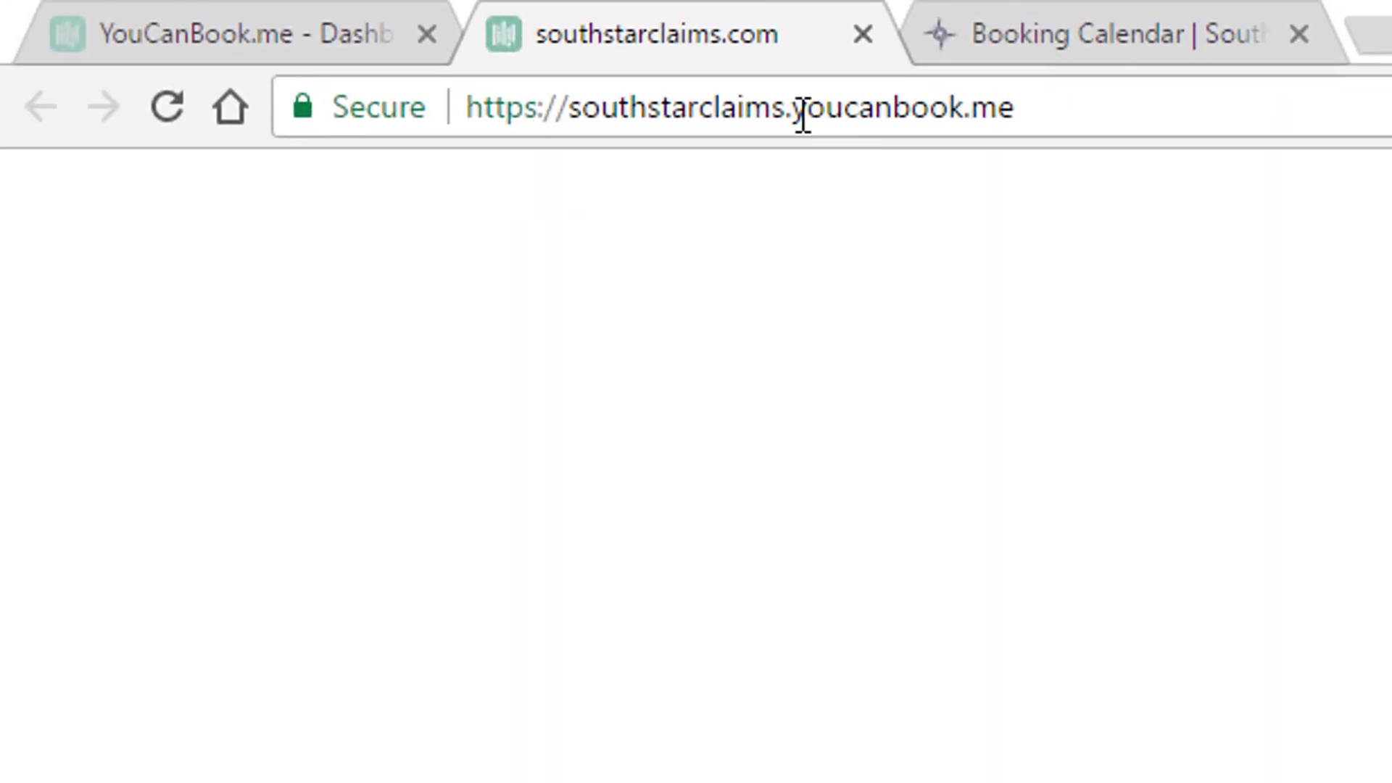
left_click_drag(803, 116, 1032, 116)
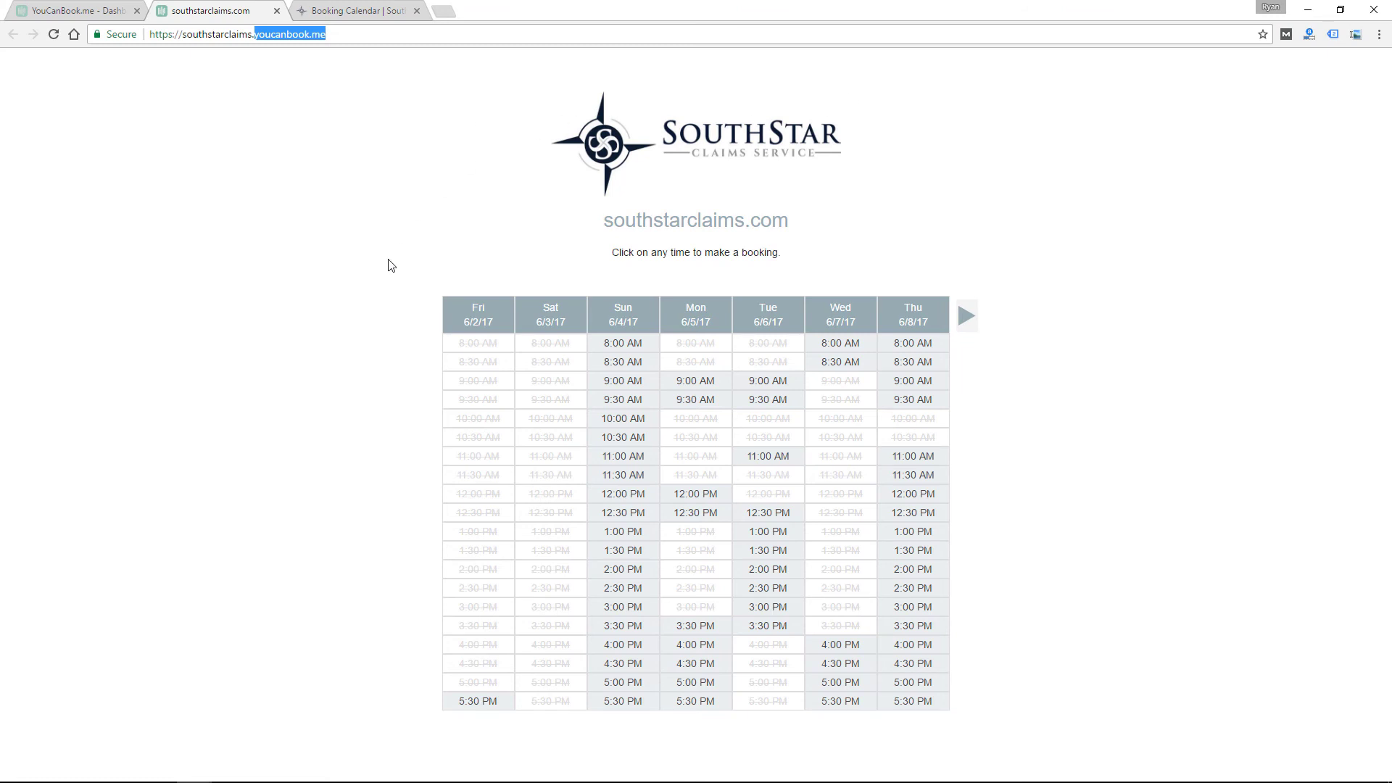
left_click(88, 17)
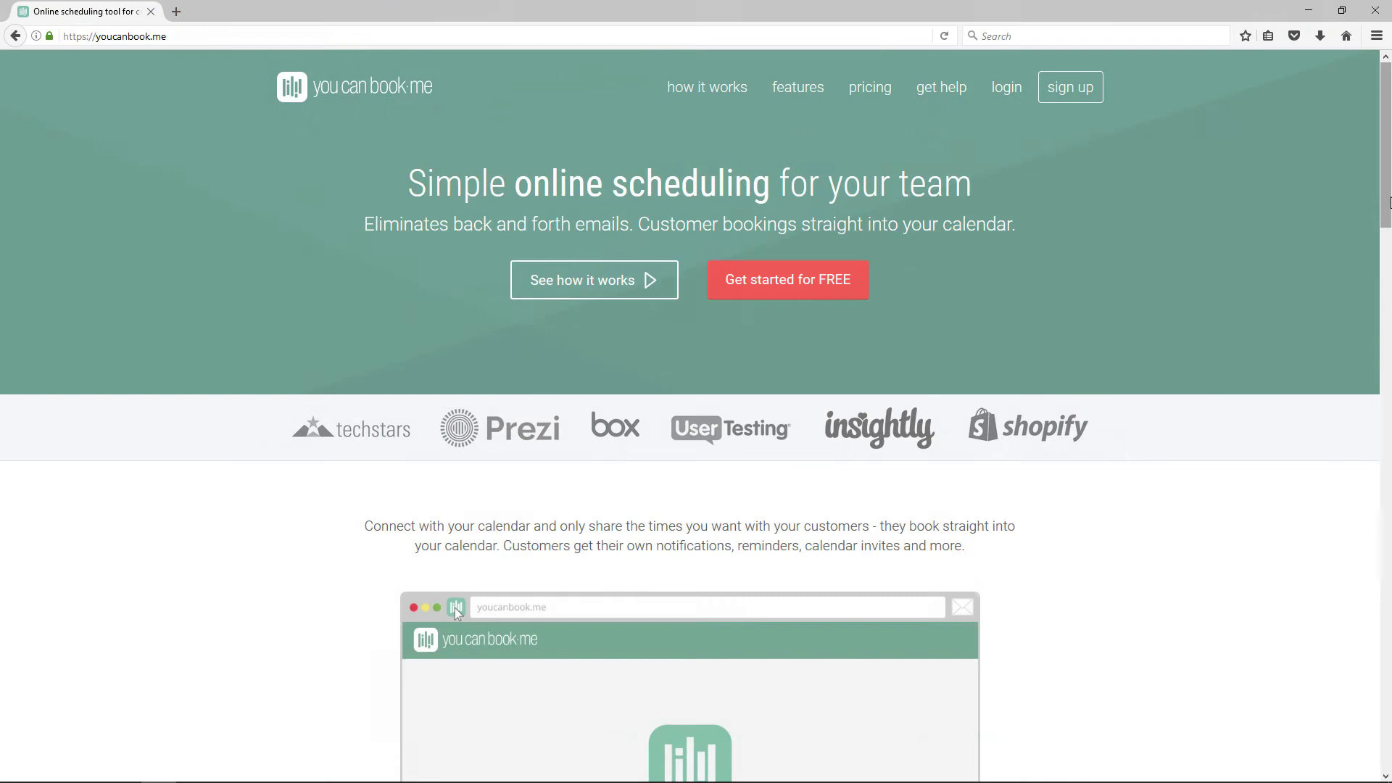
Step: Browse youcanbook.me's 'See more features' page down to the booking page style section
middle_click(1382, 171)
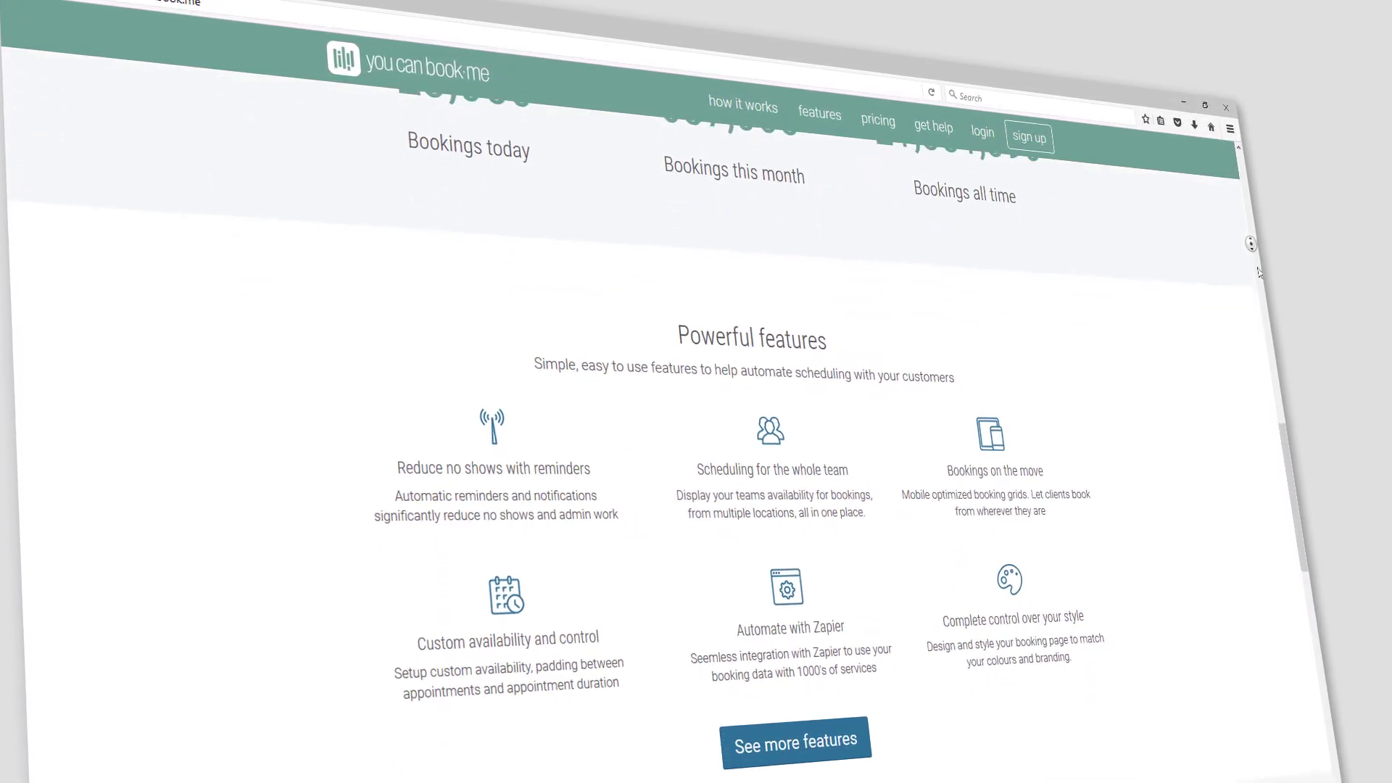
middle_click(1258, 274)
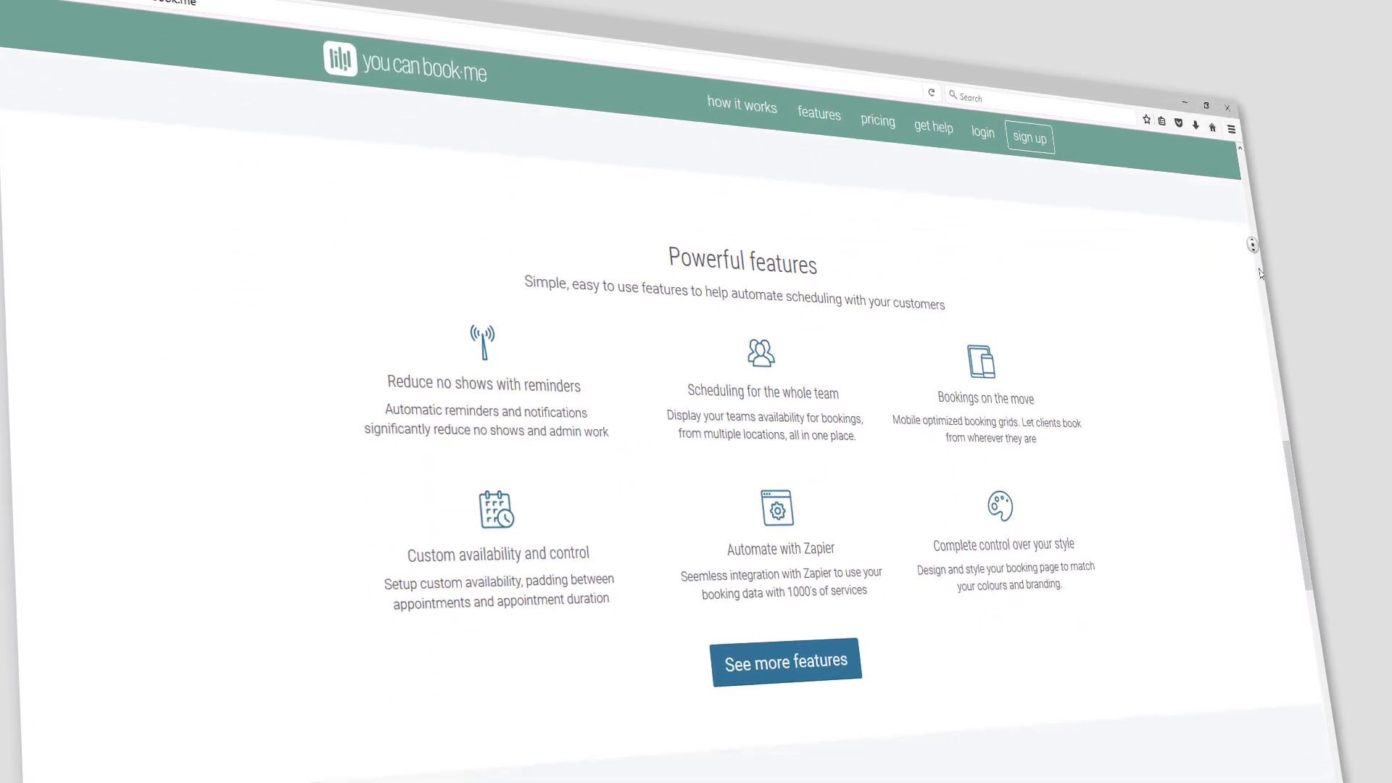
left_click(845, 649)
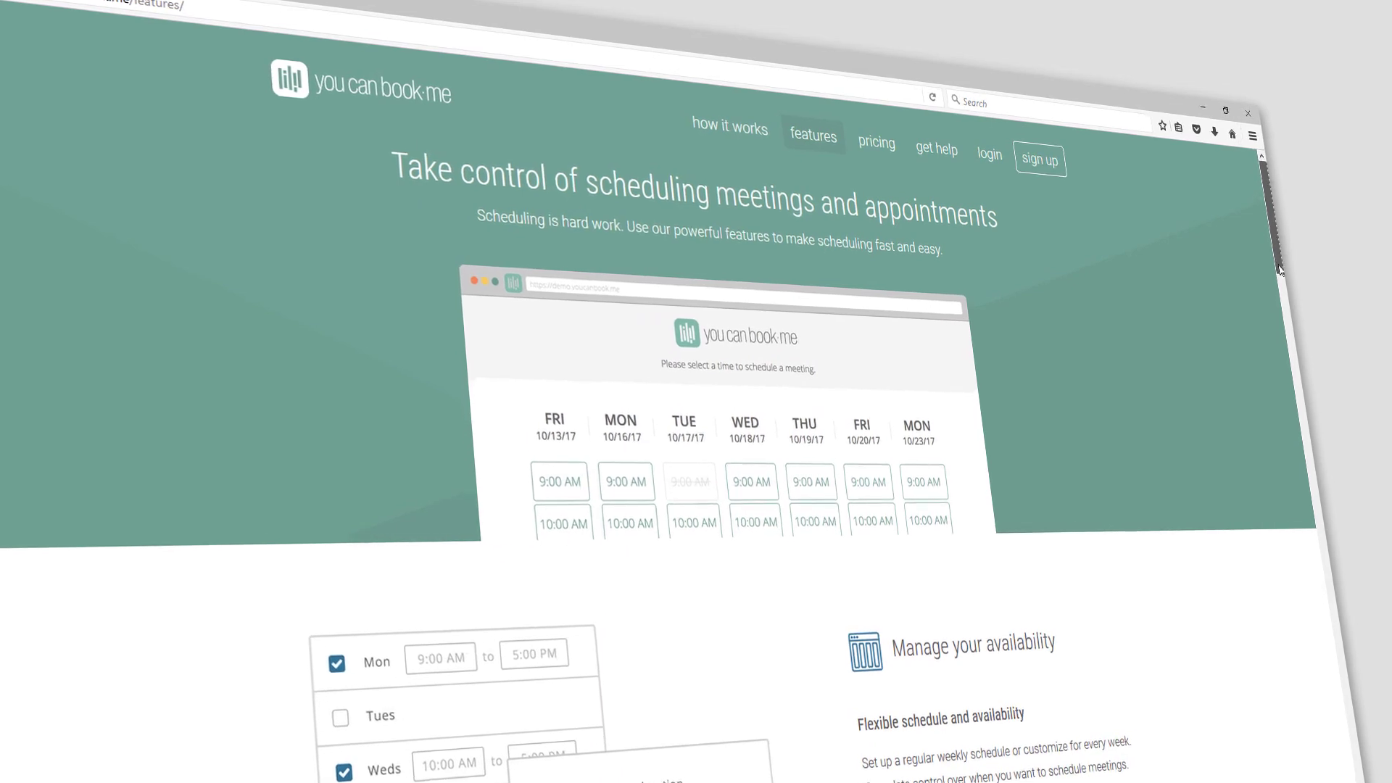
left_click_drag(1279, 270, 1311, 418)
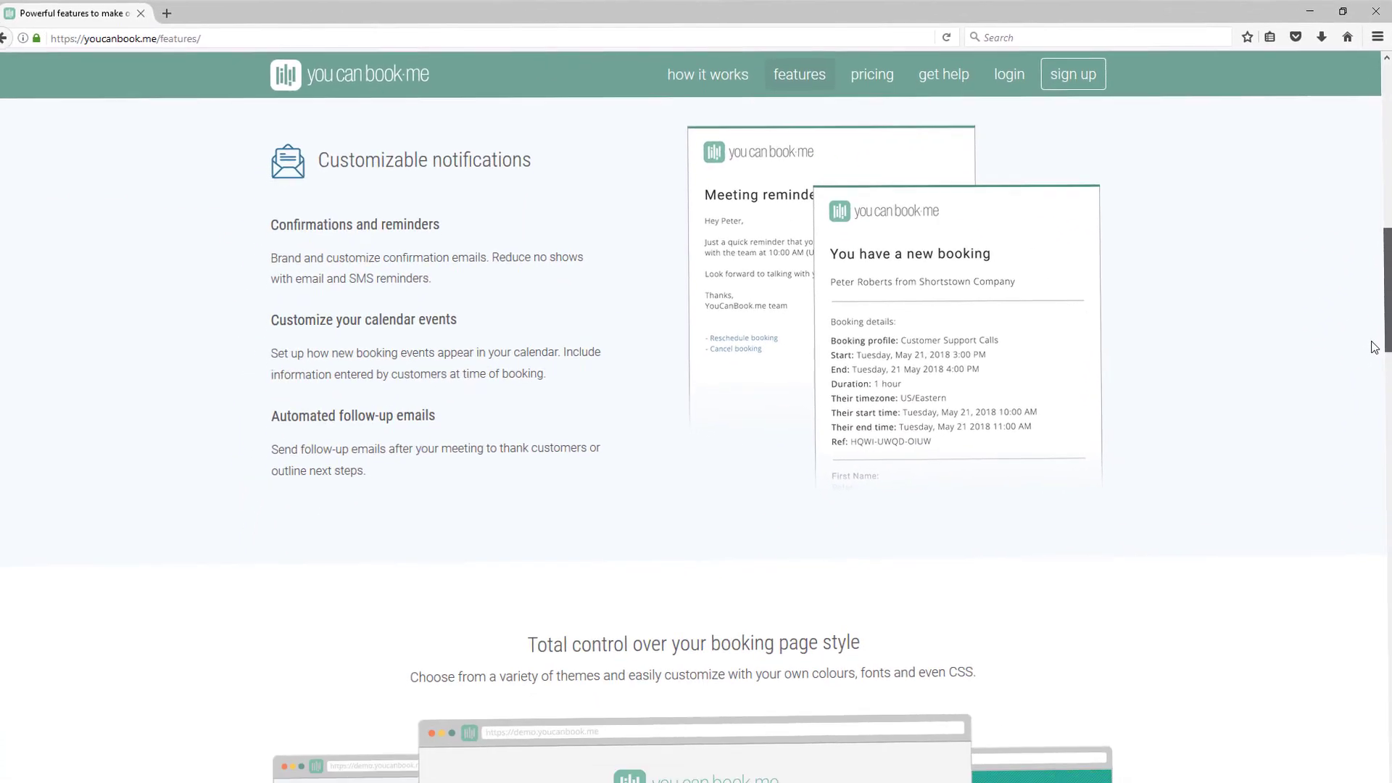
left_click_drag(1375, 348, 1358, 407)
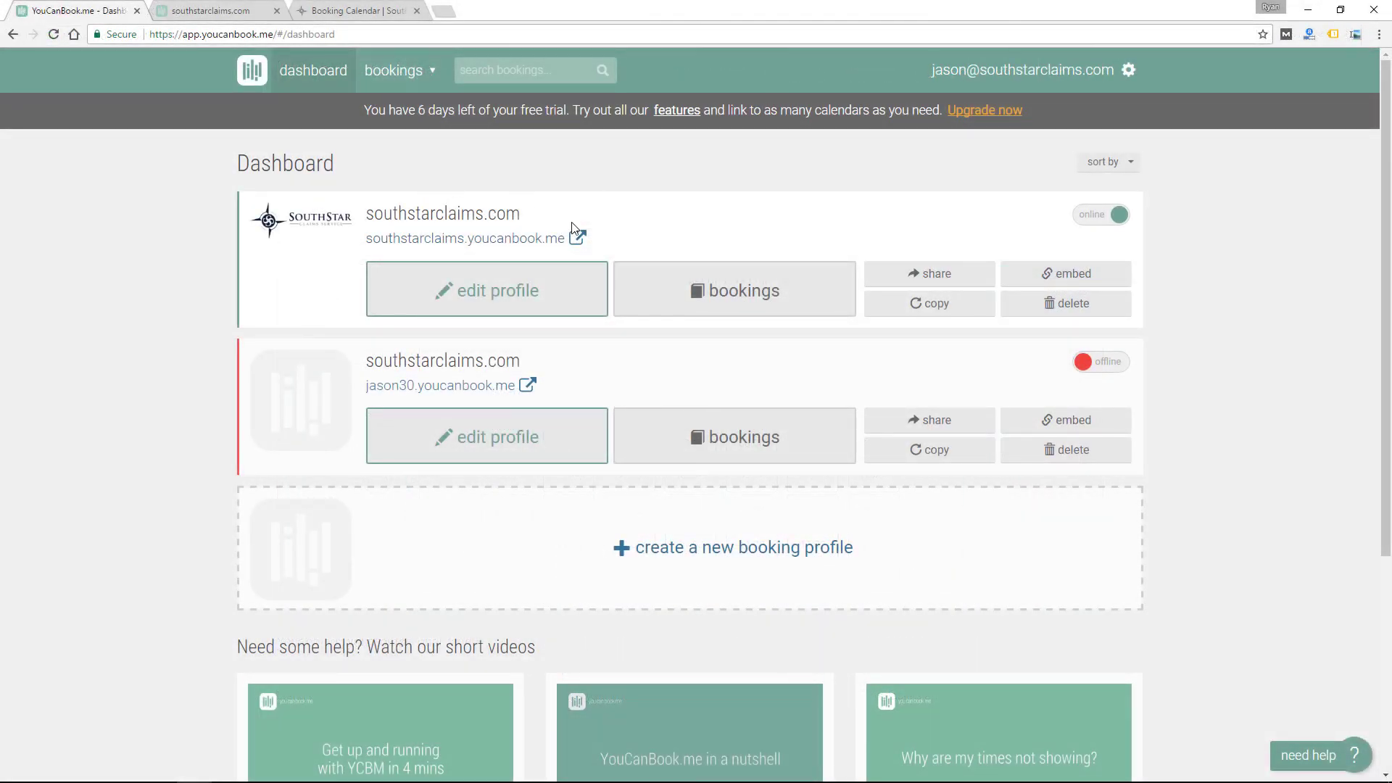
Step: Open the live booking page, try the booking form for a Sun 6/4 slot, then go back to the calendar
left_click(577, 238)
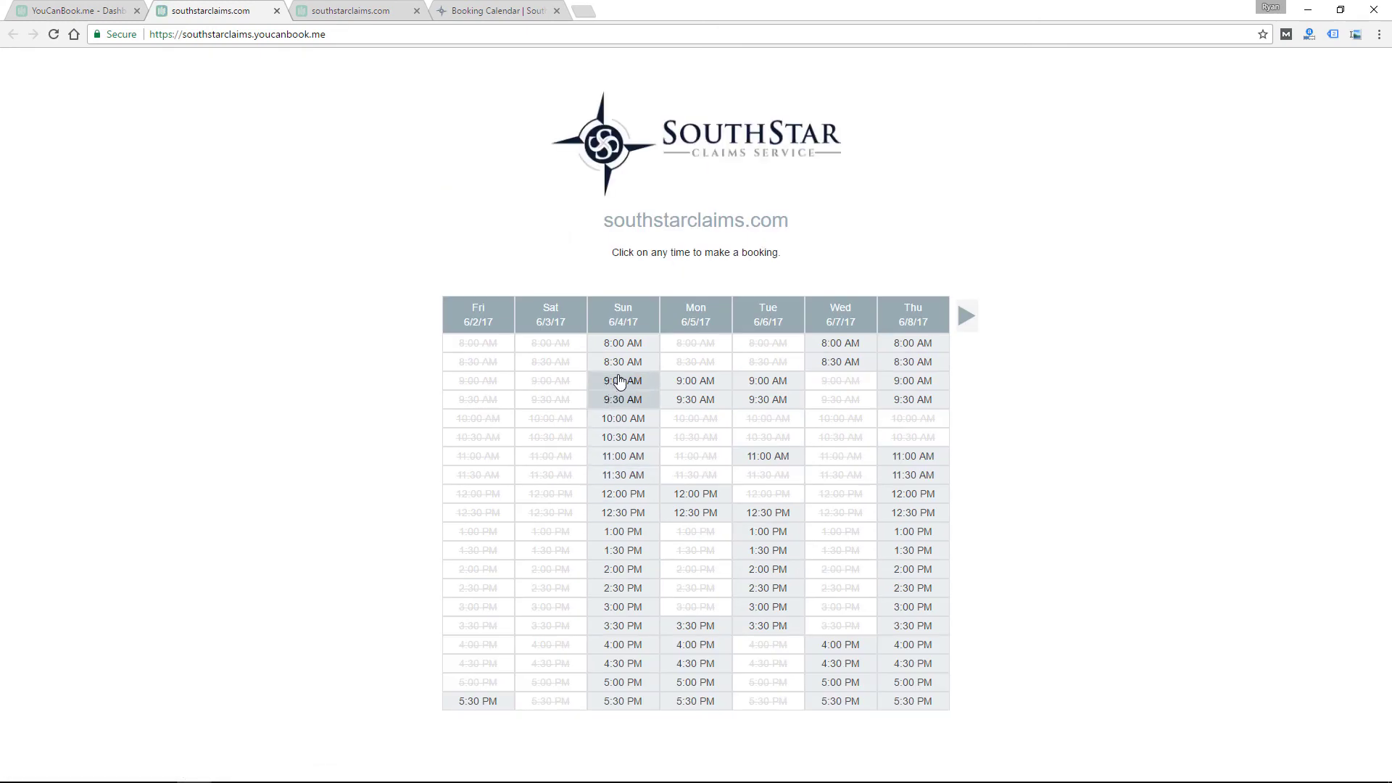
left_click(620, 345)
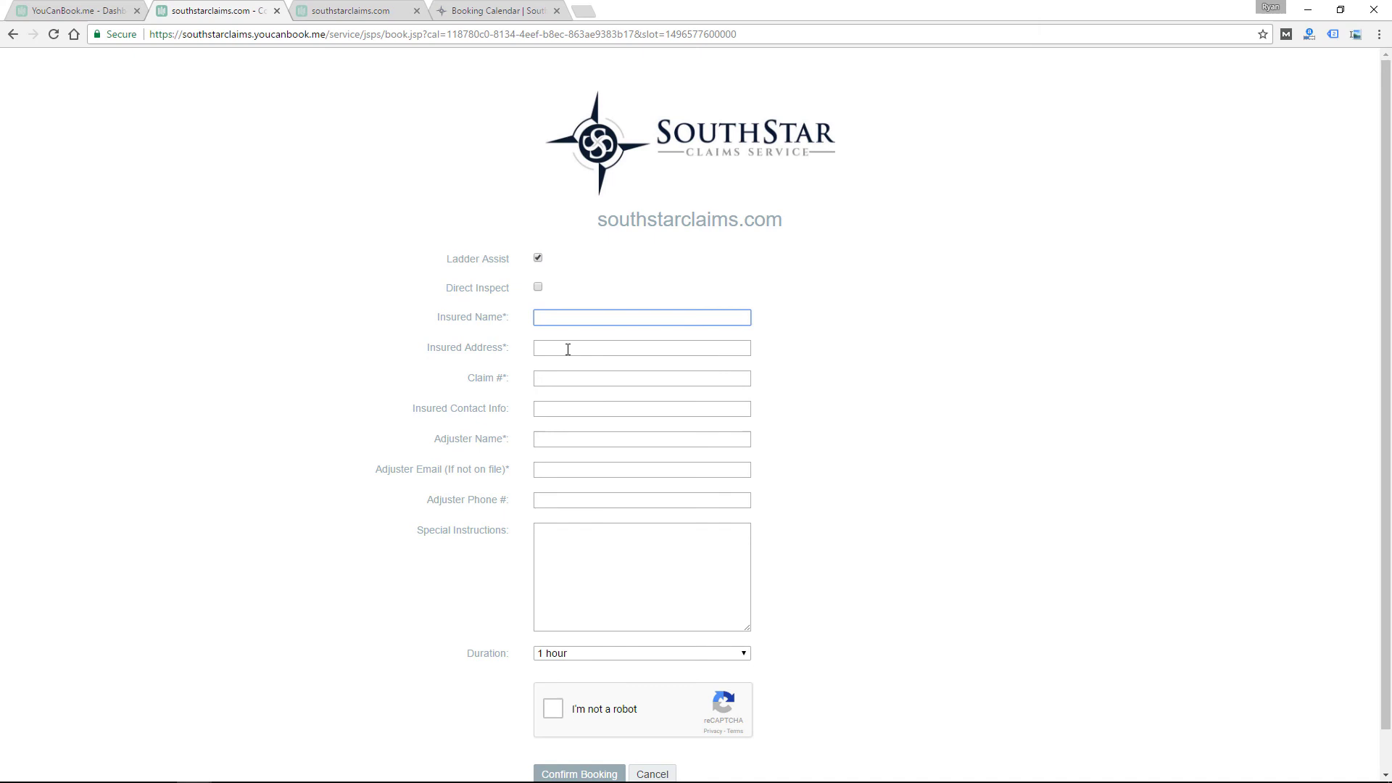
left_click(12, 36)
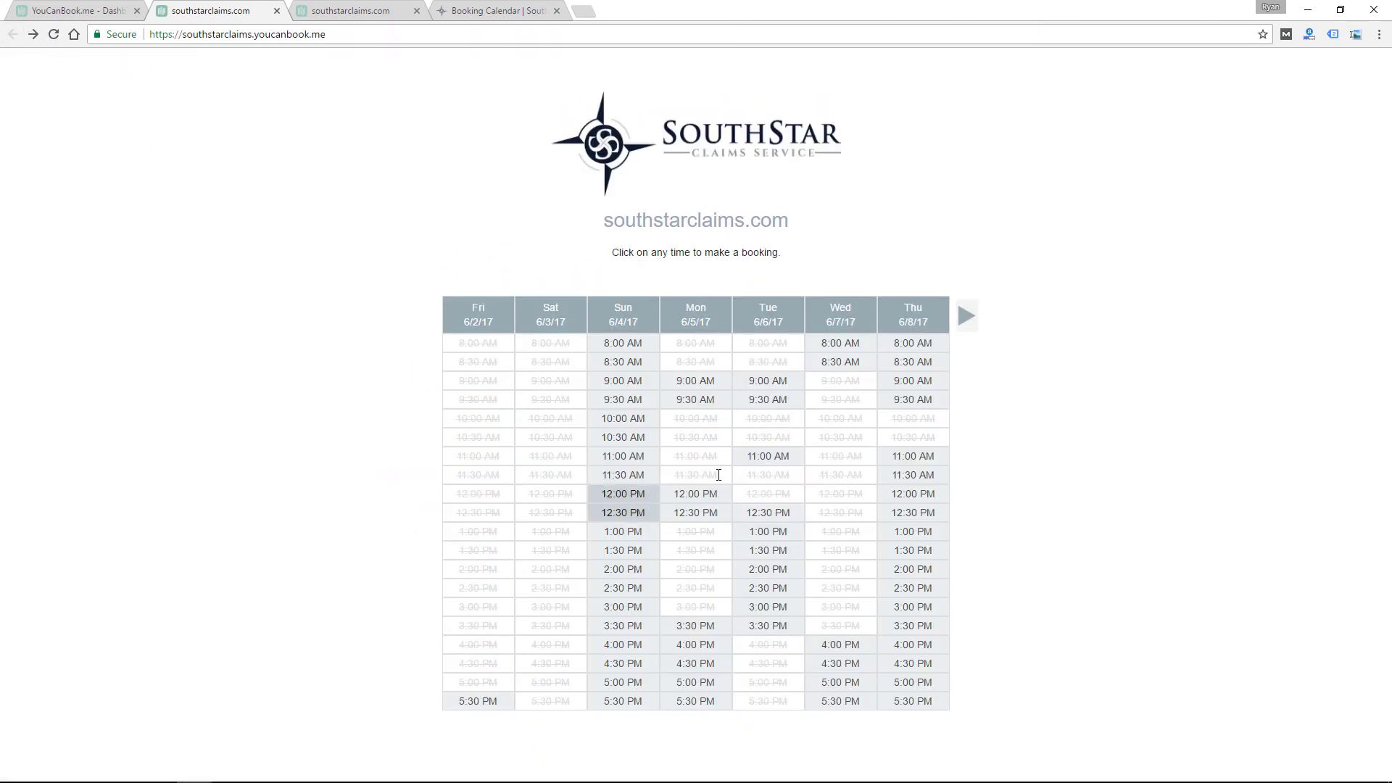
Step: Advance the calendar to the week of 6/23, open the Mon 6/26 10:30 AM form, and return to the dashboard
left_click(968, 317)
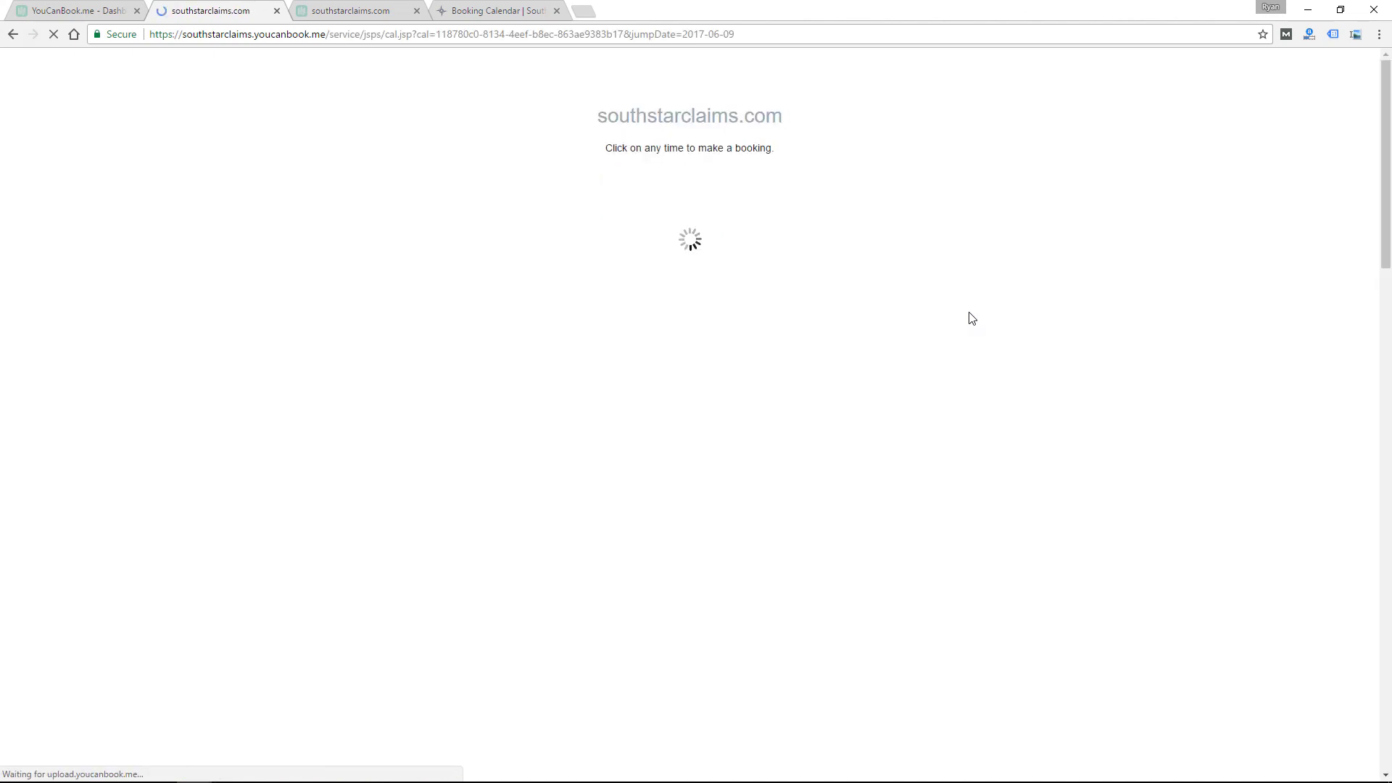
left_click(969, 317)
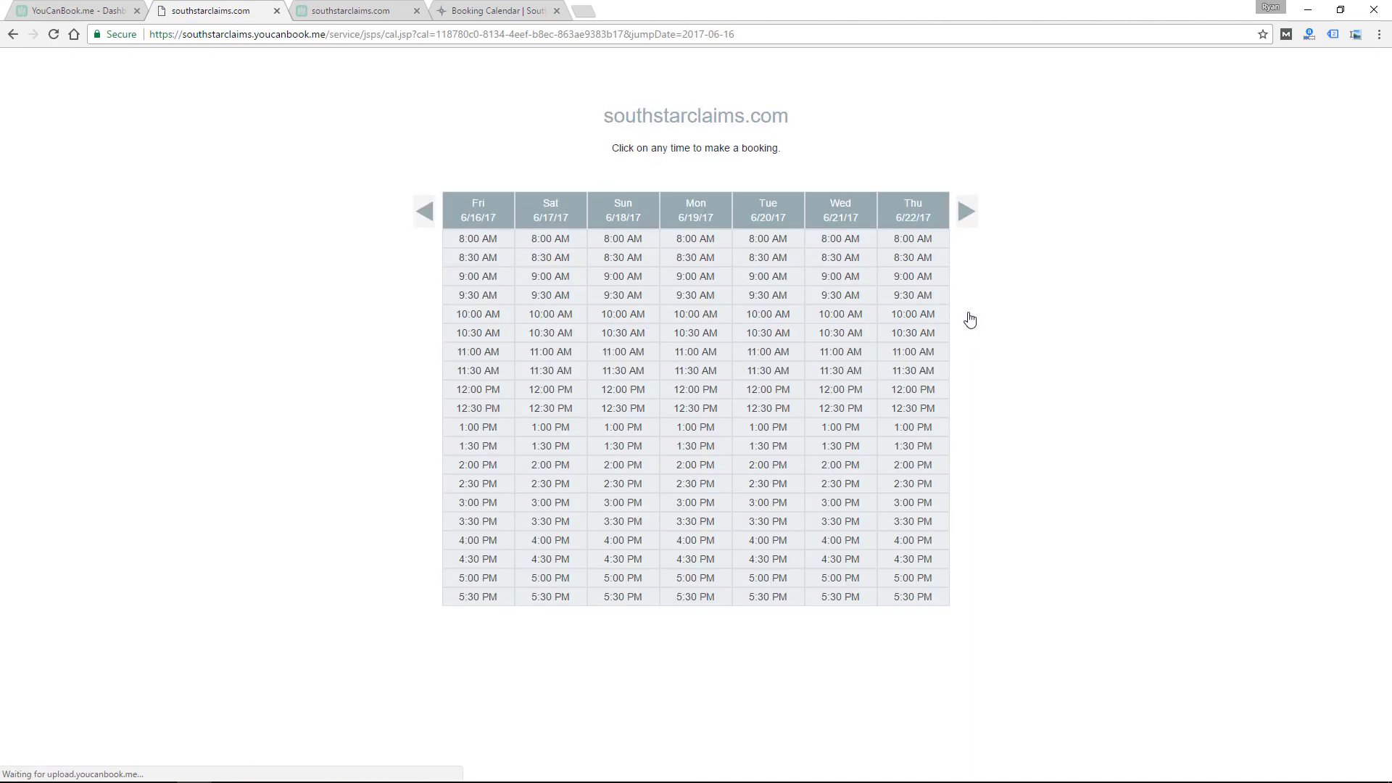
left_click(969, 317)
left_click(970, 316)
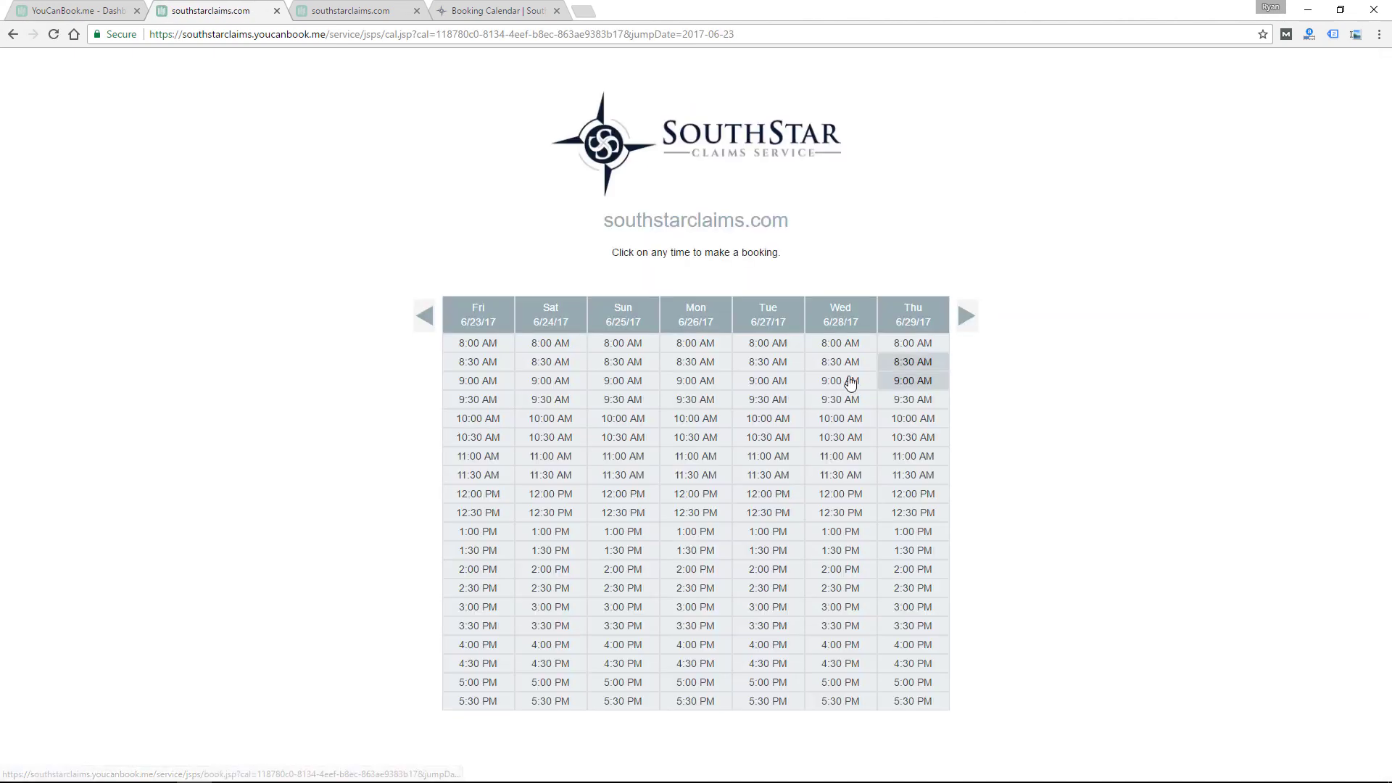
left_click(680, 448)
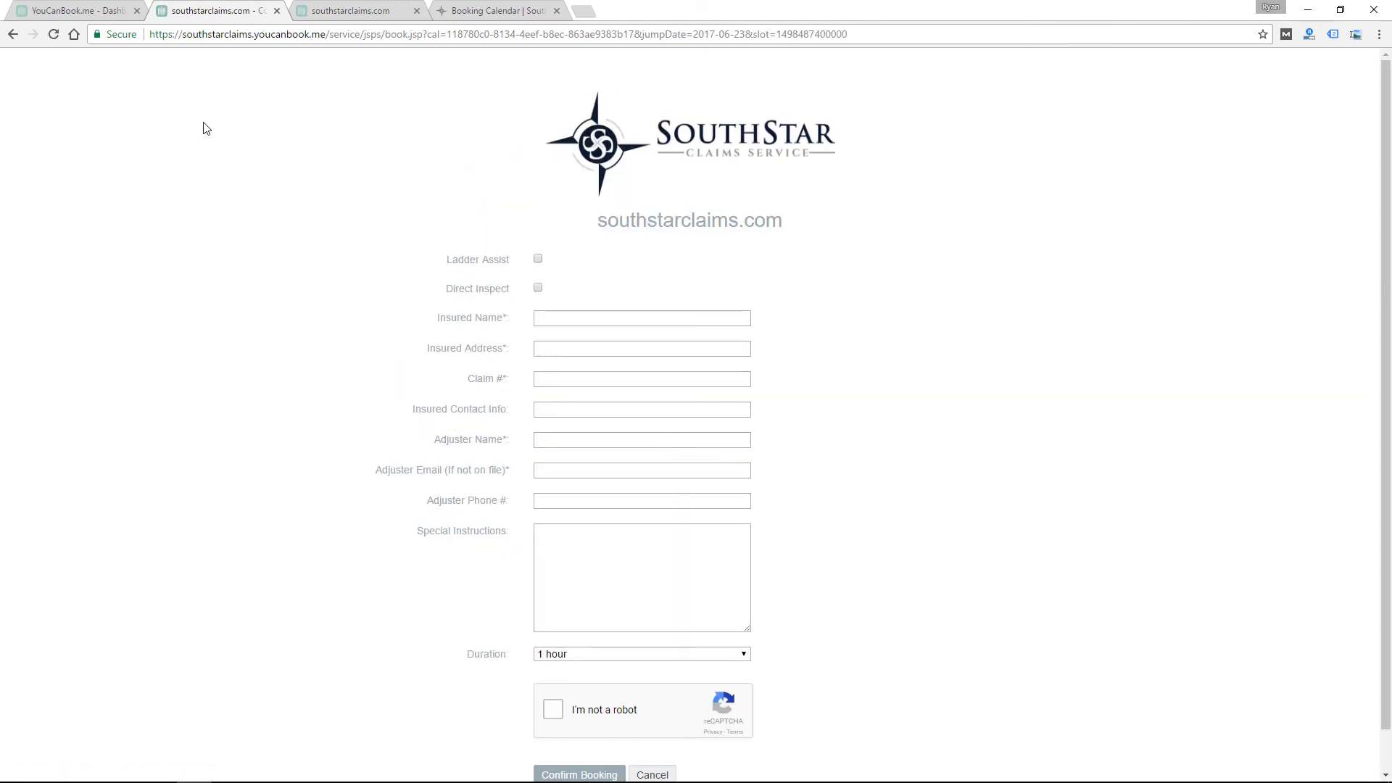
left_click(45, 6)
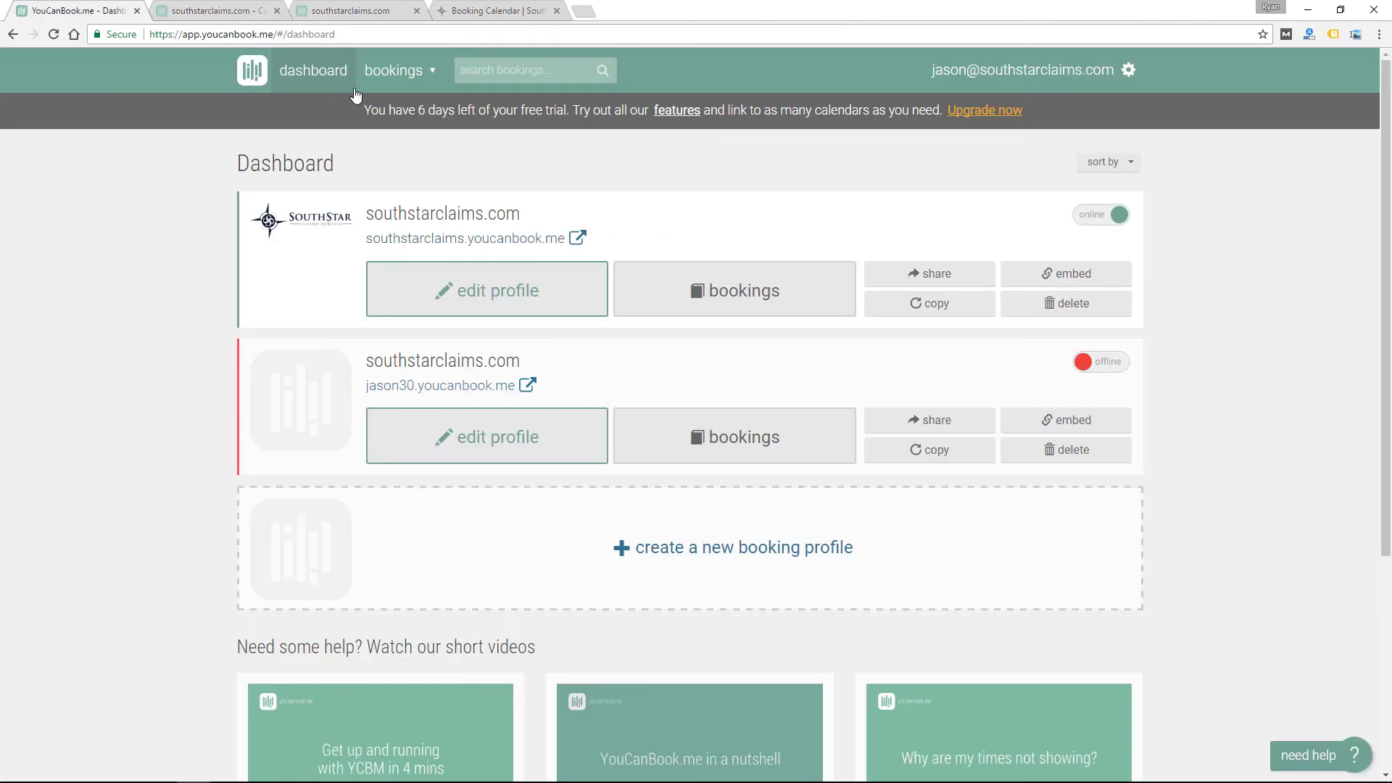
Step: Save the City theme in the offline profile's appearance settings
left_click(553, 433)
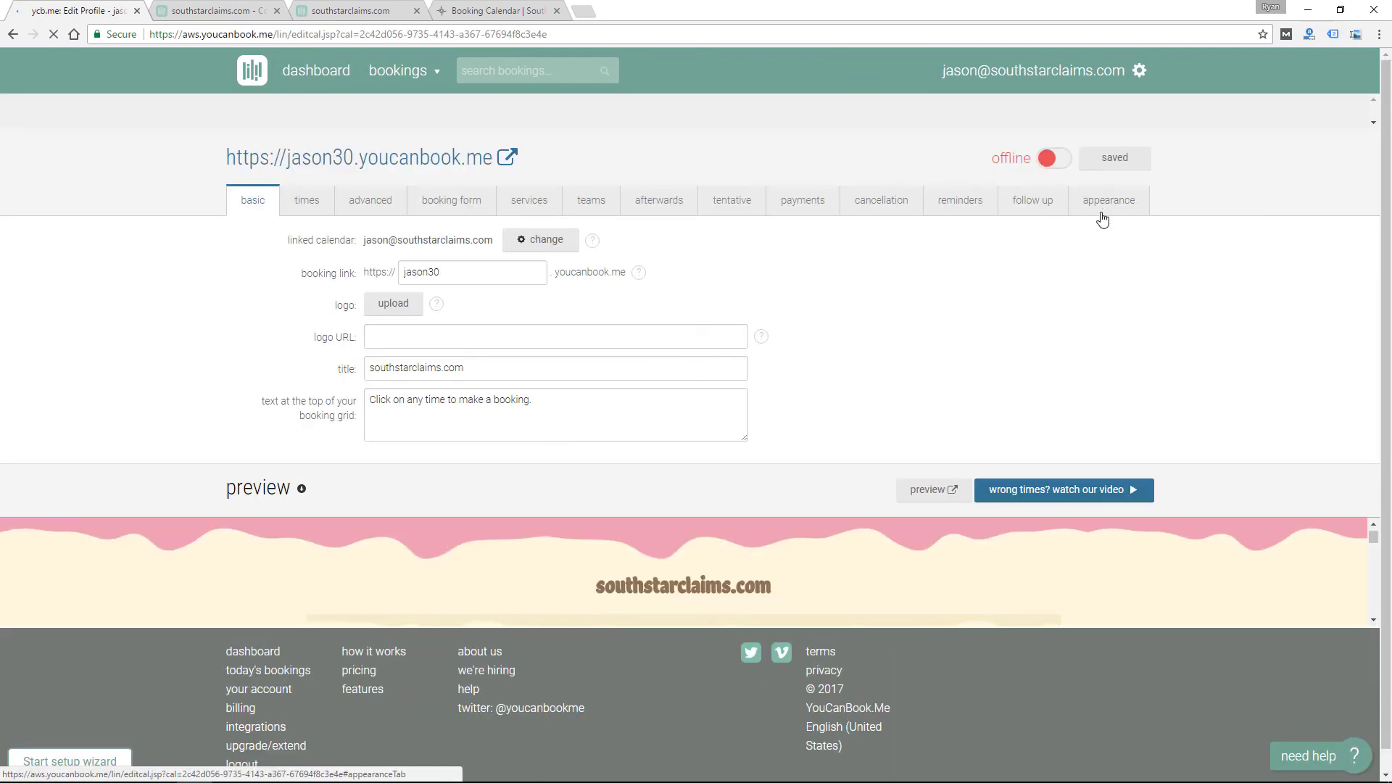
left_click(1104, 212)
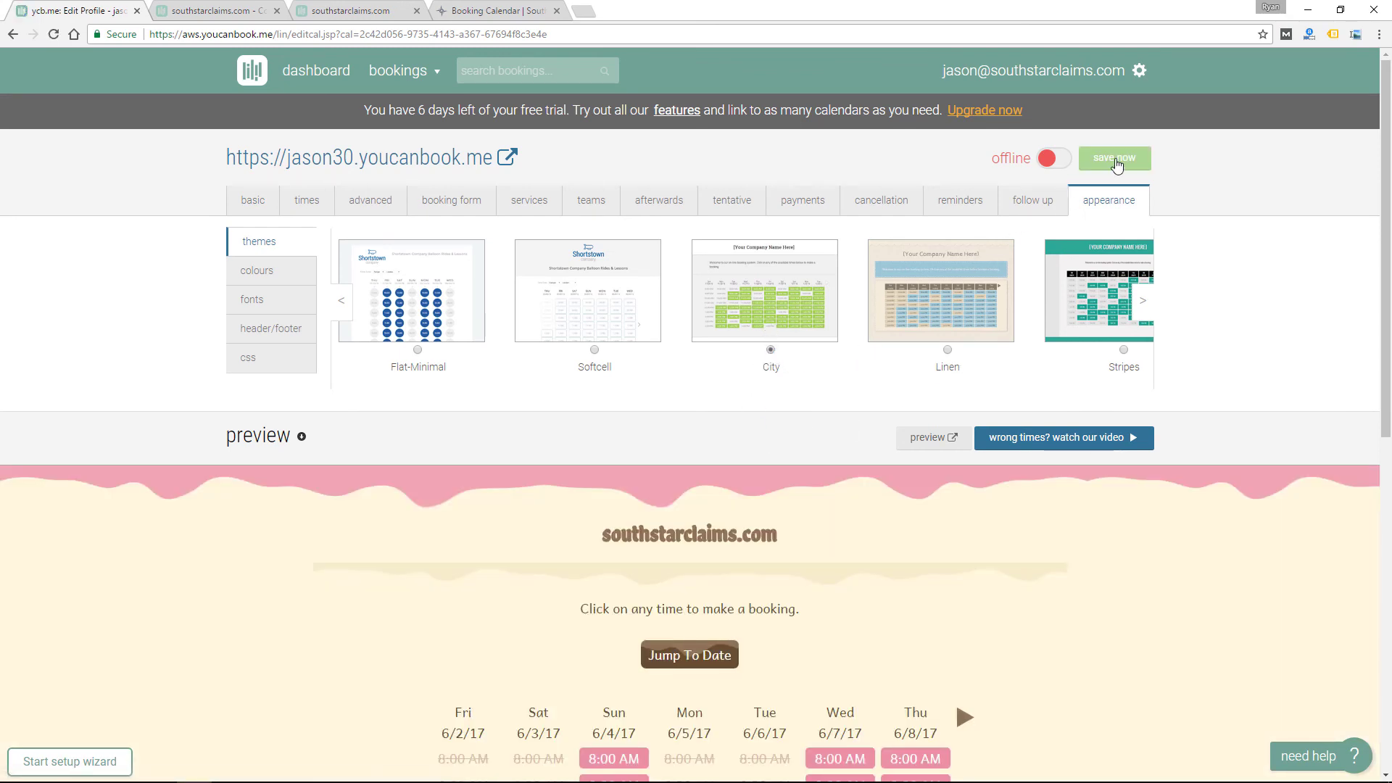
left_click(1115, 159)
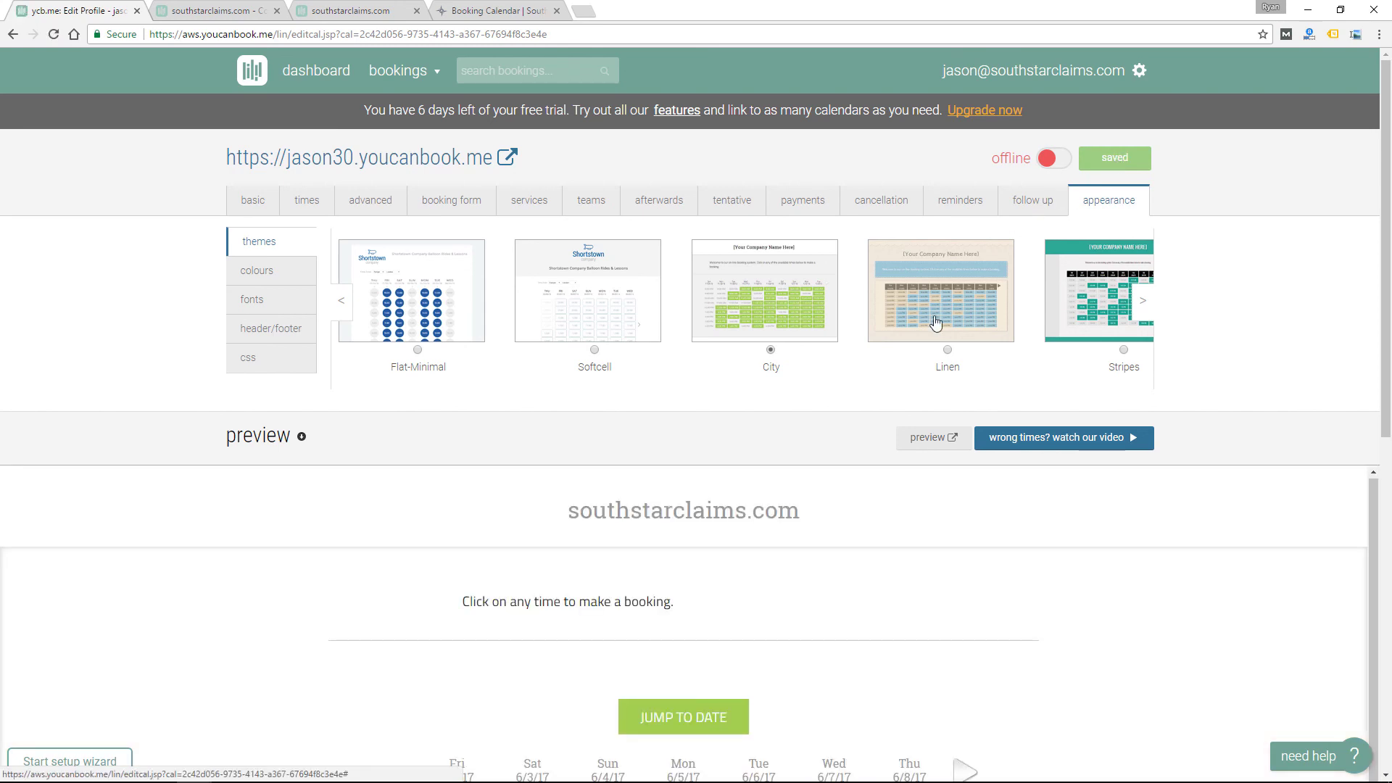
Step: Jump the preview to June 23 and open the Friday 9:00 AM booking form
scroll(801, 584, "down", 2)
scroll(801, 589, "down", 4)
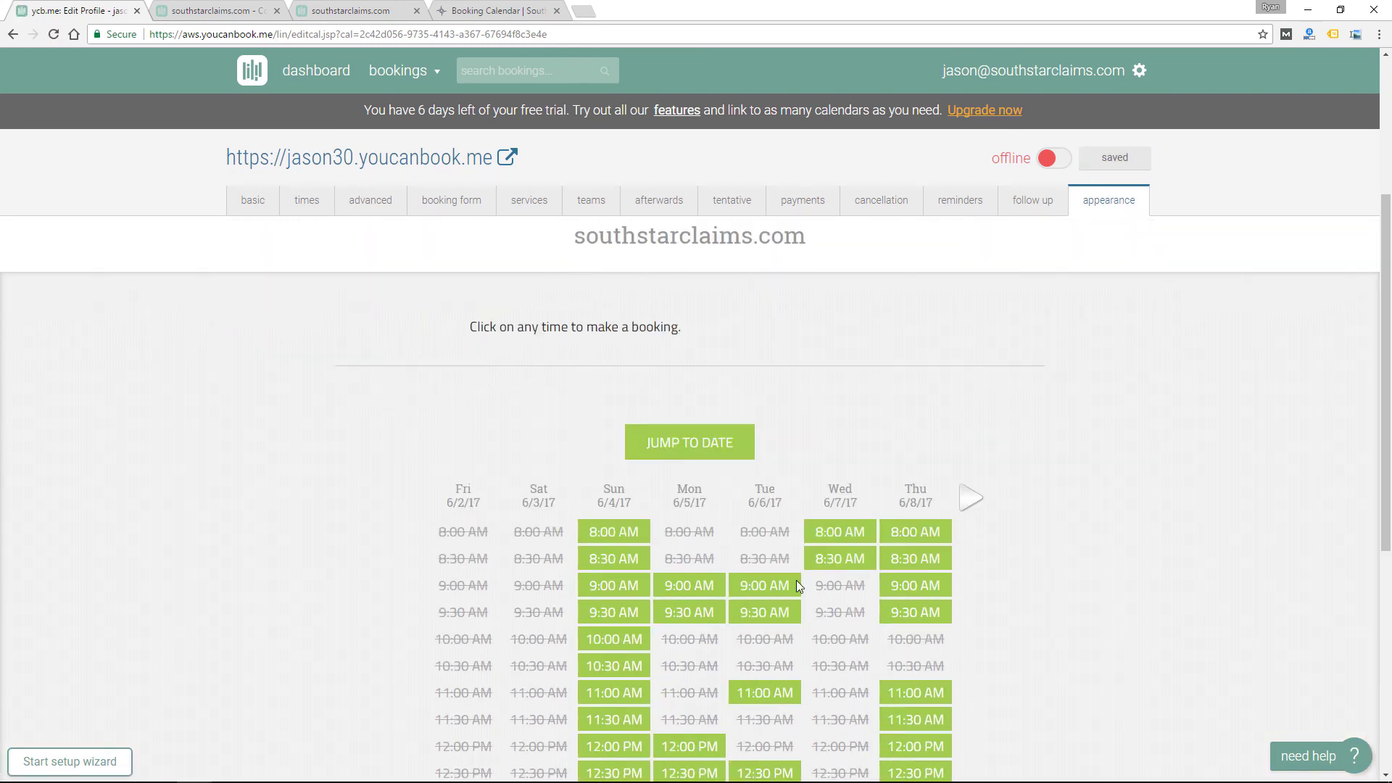
left_click(688, 298)
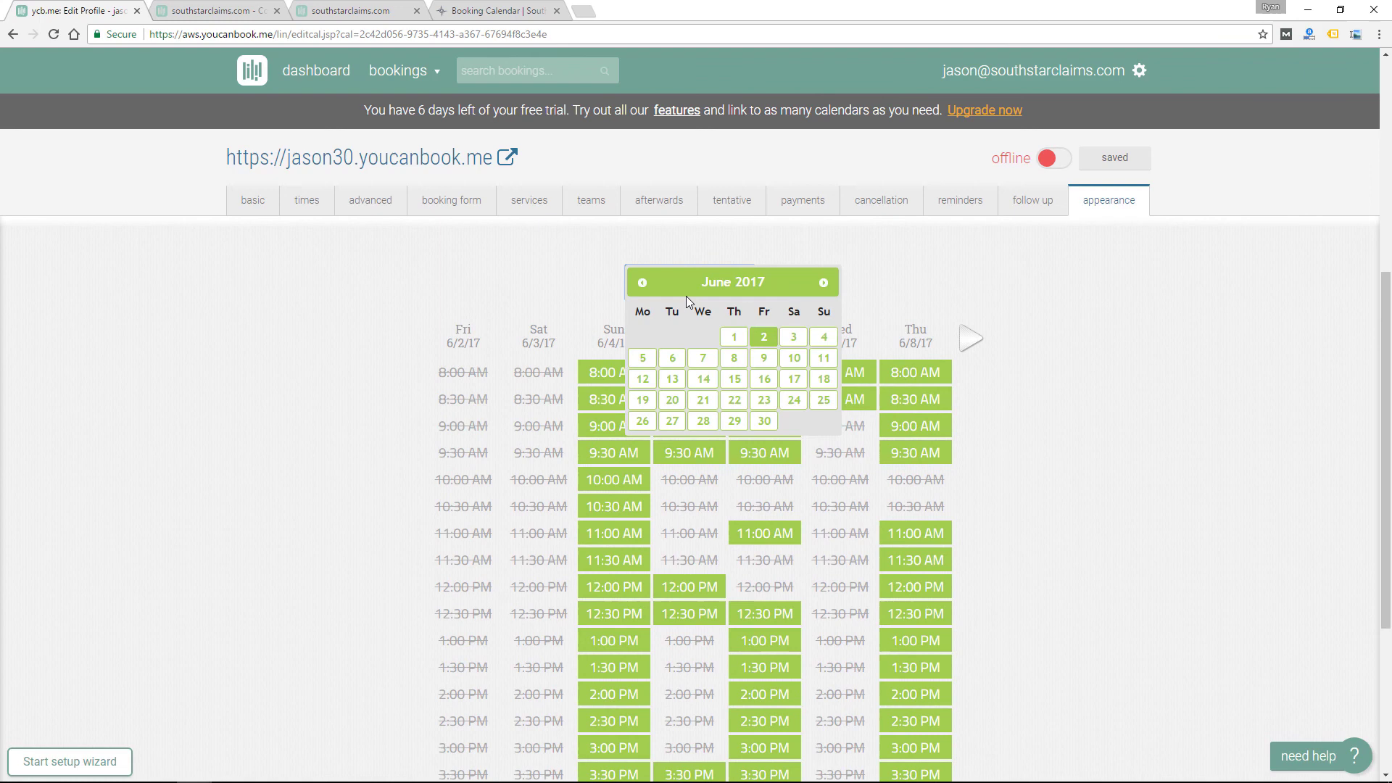
left_click(762, 398)
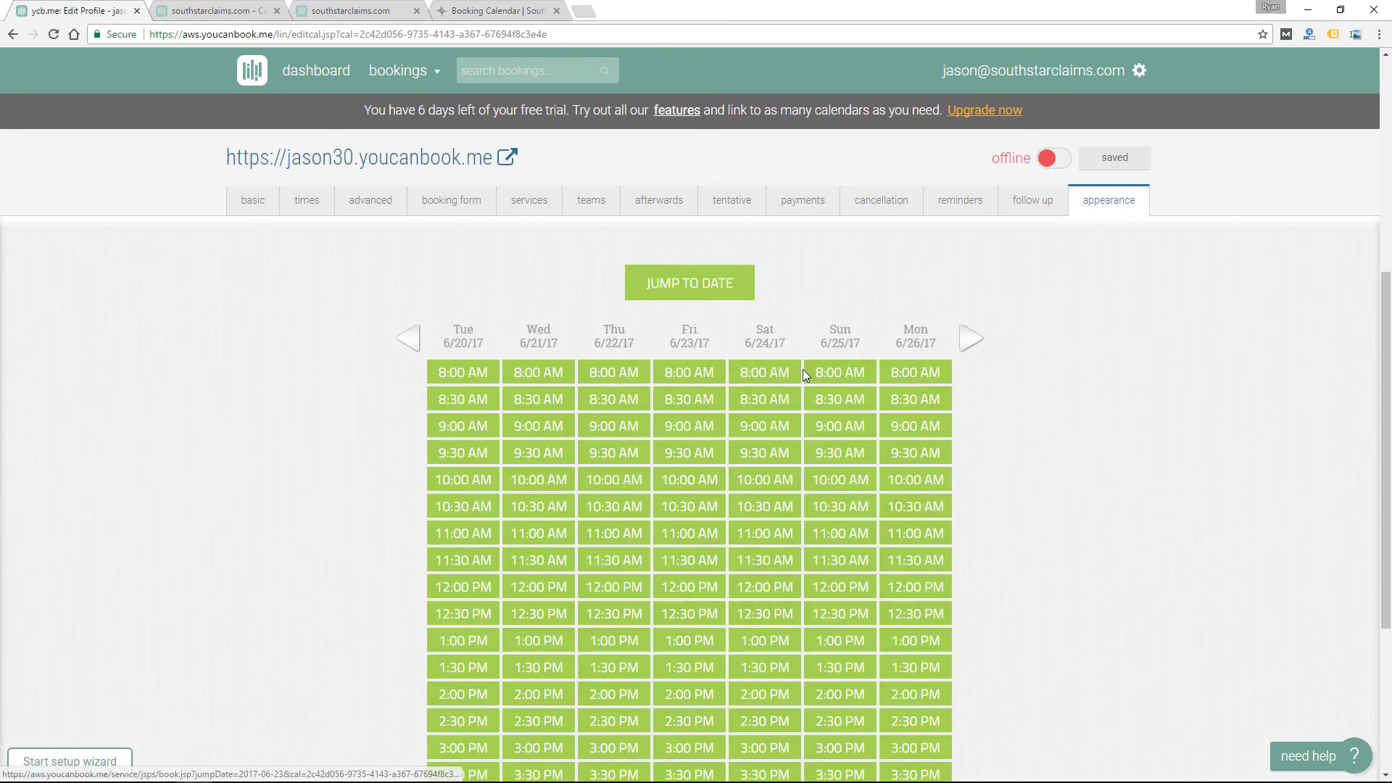
left_click(694, 432)
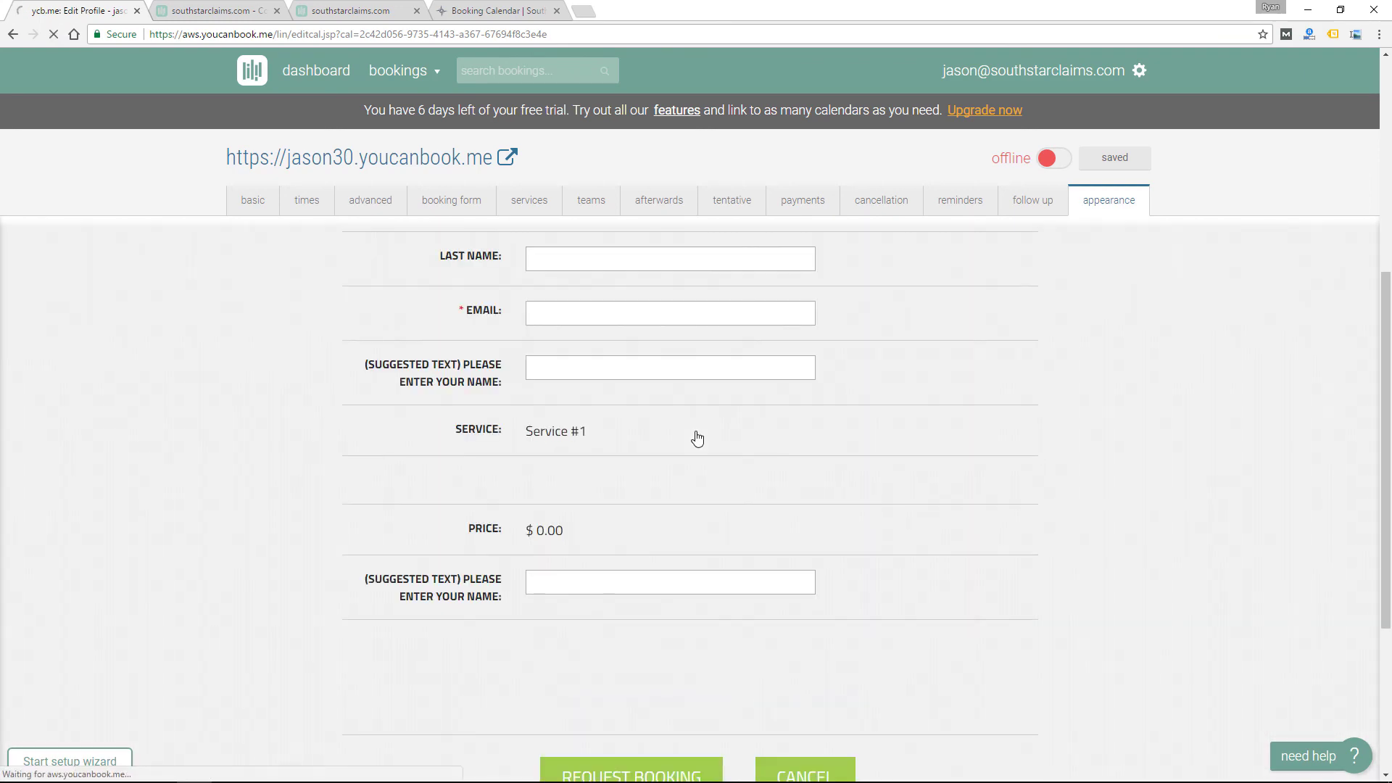
scroll(695, 433, "up", 4)
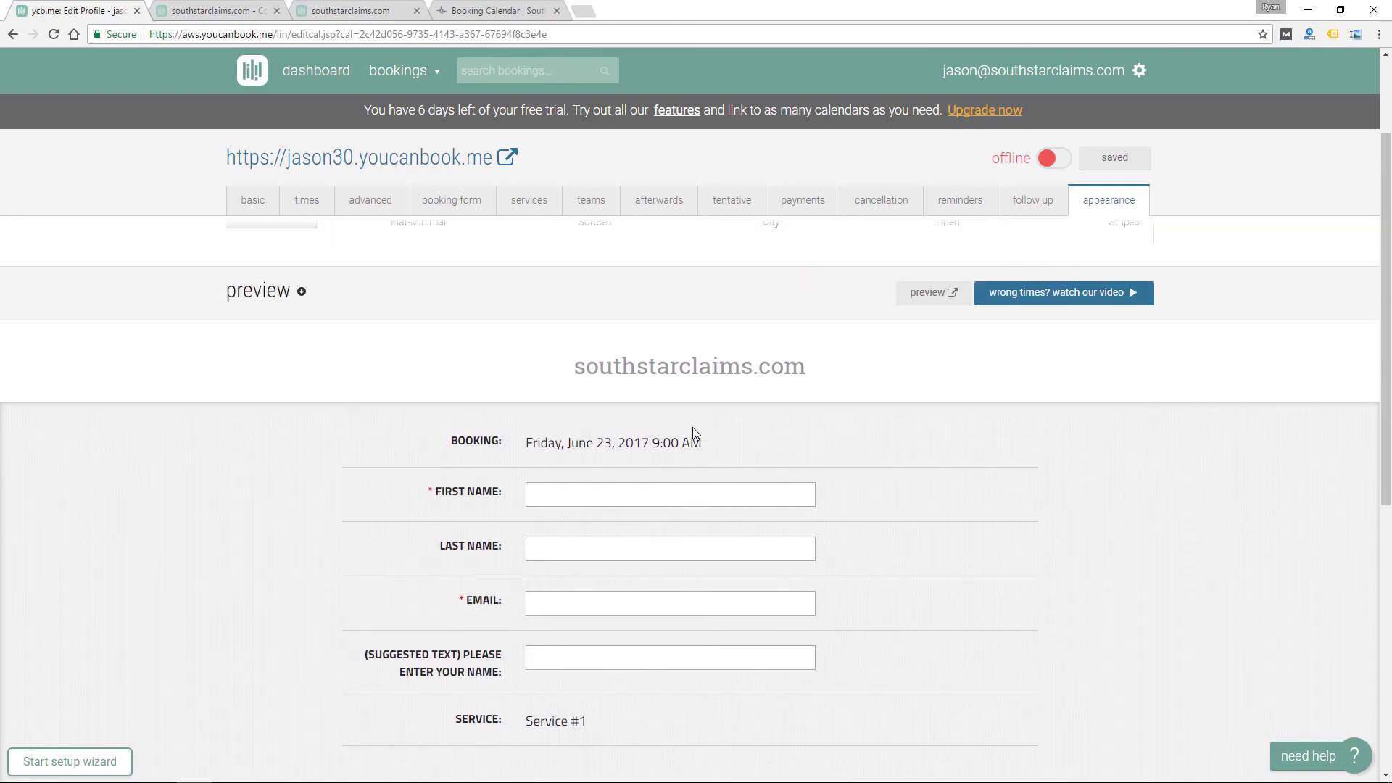